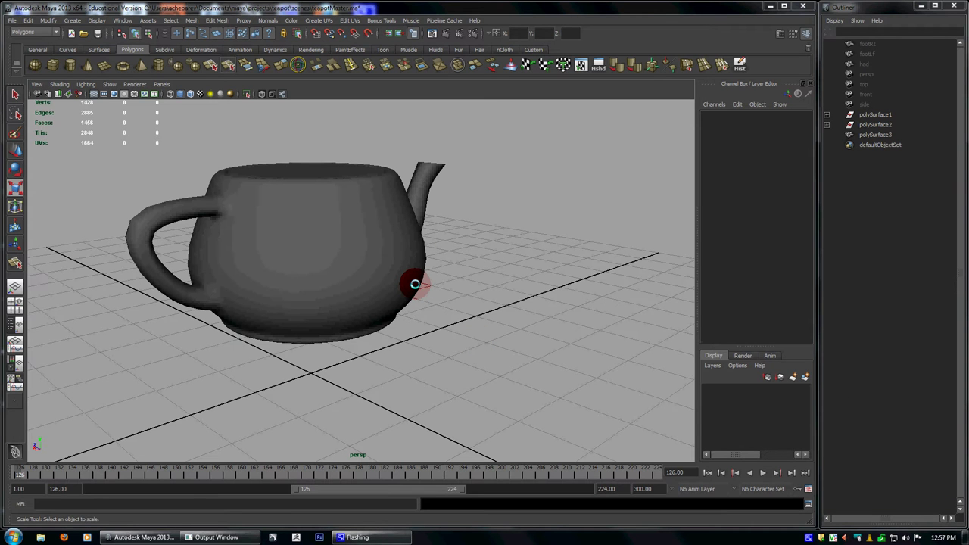
- Display the shaded teapot with its wireframe overlaid using Wireframe on Shaded
alt+drag(408, 279, 379, 280)
alt+middle_drag(378, 280, 422, 300)
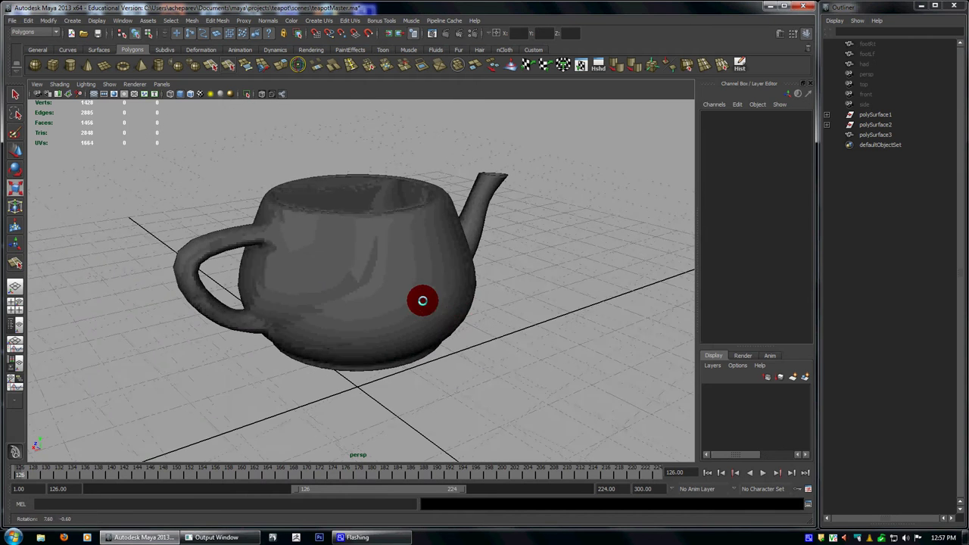
key(w)
alt+drag(422, 301, 433, 299)
alt+right_drag(434, 299, 468, 341)
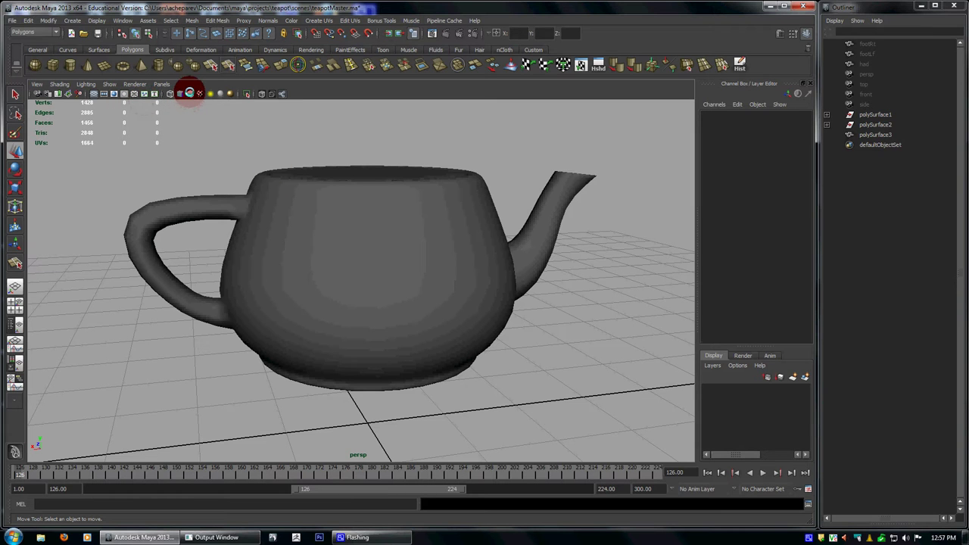
click(58, 83)
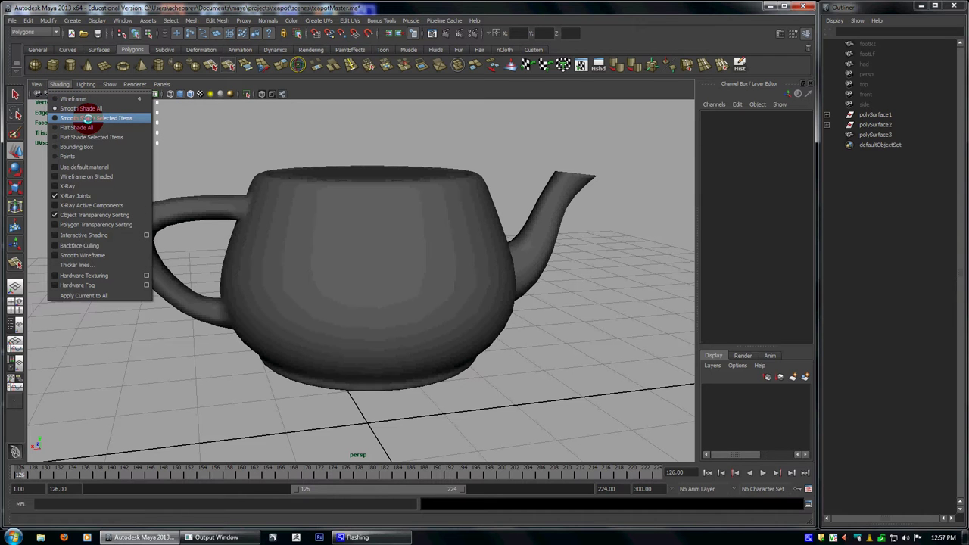
click(86, 176)
click(190, 94)
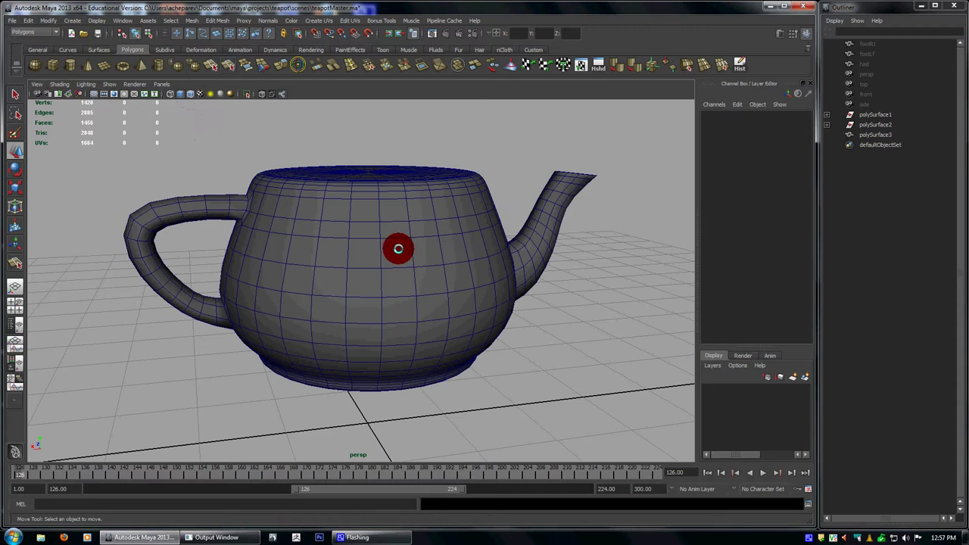
mouse_move(398, 245)
alt+mouse_down()
mouse_move(346, 261)
mouse_move(363, 277)
mouse_move(331, 268)
mouse_move(365, 250)
mouse_move(394, 281)
mouse_move(380, 269)
alt+mouse_up()
alt+right_drag(385, 271, 414, 283)
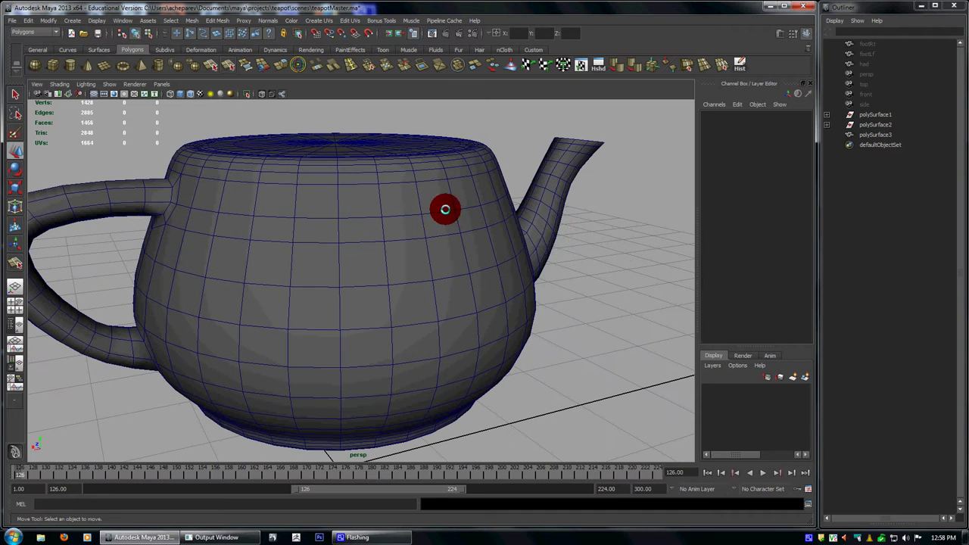
- Delete the construction history of the teapot mesh
click(428, 202)
click(588, 273)
click(522, 227)
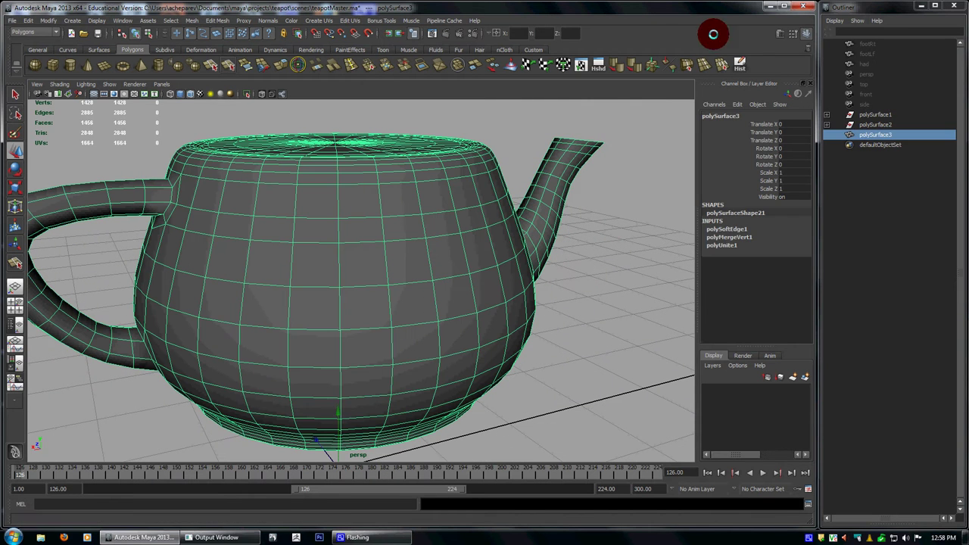
click(740, 64)
alt+drag(533, 240, 538, 220)
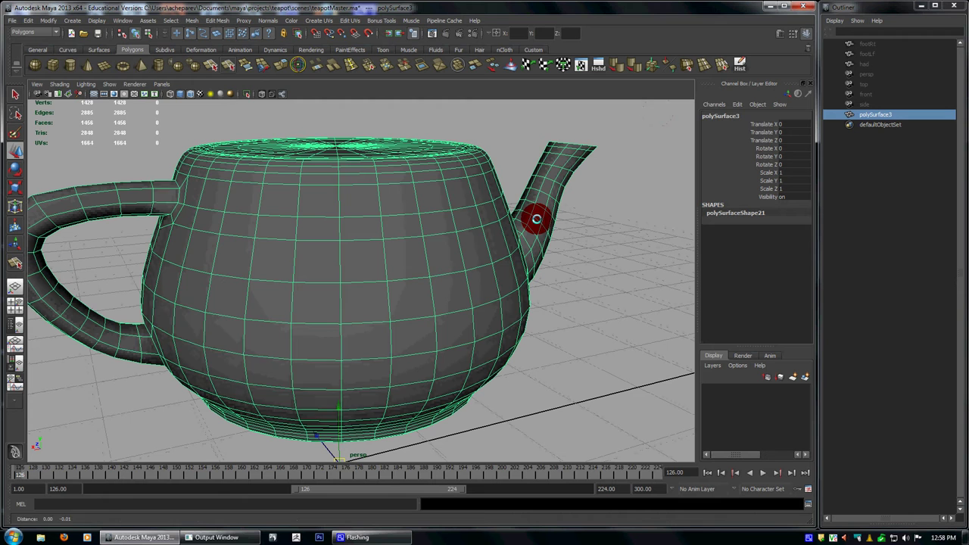
- Create a polygon cylinder at the origin beneath the teapot
click(68, 66)
alt+drag(511, 336, 470, 303)
alt+right_drag(557, 322, 426, 308)
alt+drag(432, 299, 401, 304)
alt+right_drag(435, 322, 490, 340)
alt+middle_drag(491, 339, 490, 366)
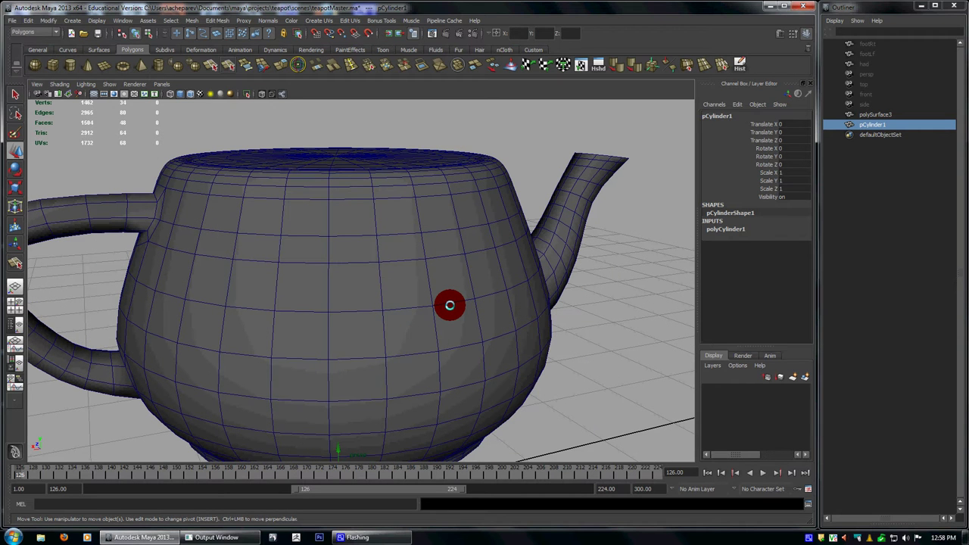
alt+right_drag(527, 350, 174, 253)
alt+drag(175, 253, 237, 245)
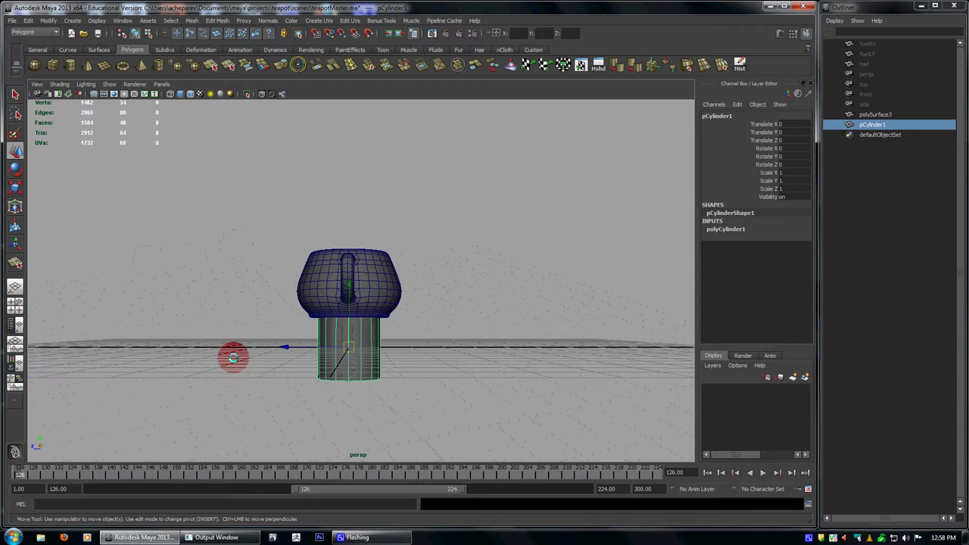
middle_drag(234, 366, 305, 309)
alt+drag(522, 368, 436, 381)
key(ctrl+z)
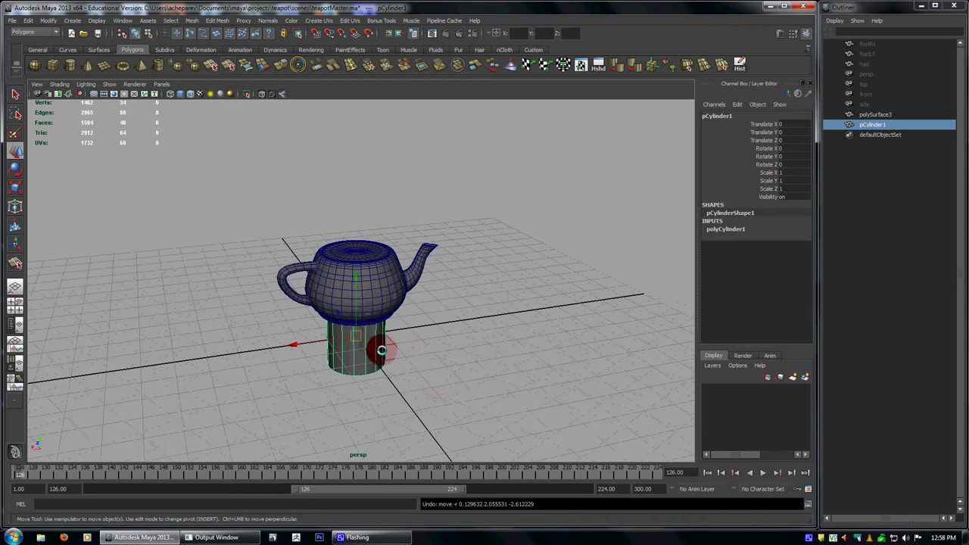
- Move the cylinder up to the side of the teapot body, at about X 0.305, Y 2.283, Z -1.533
alt+drag(381, 350, 427, 342)
alt+right_drag(427, 342, 484, 419)
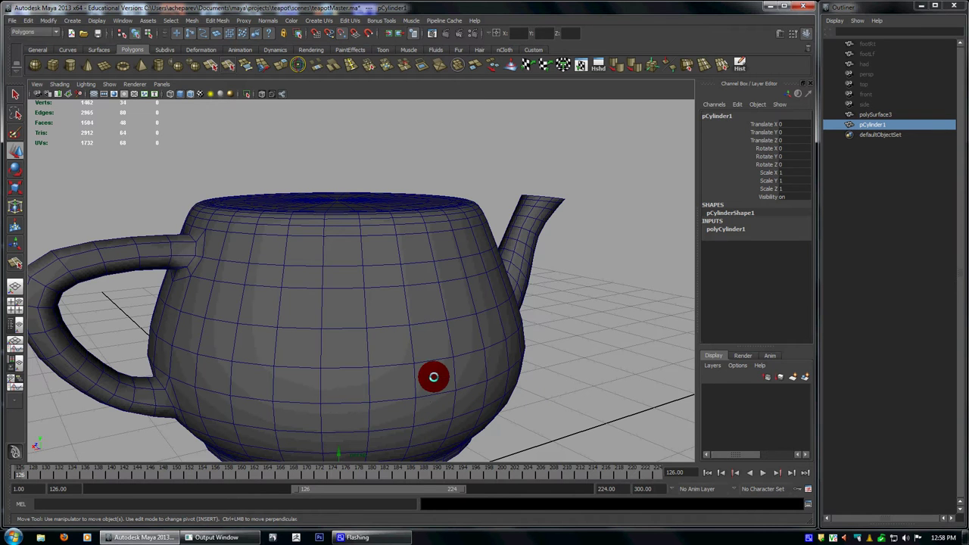
middle_drag(433, 377, 408, 328)
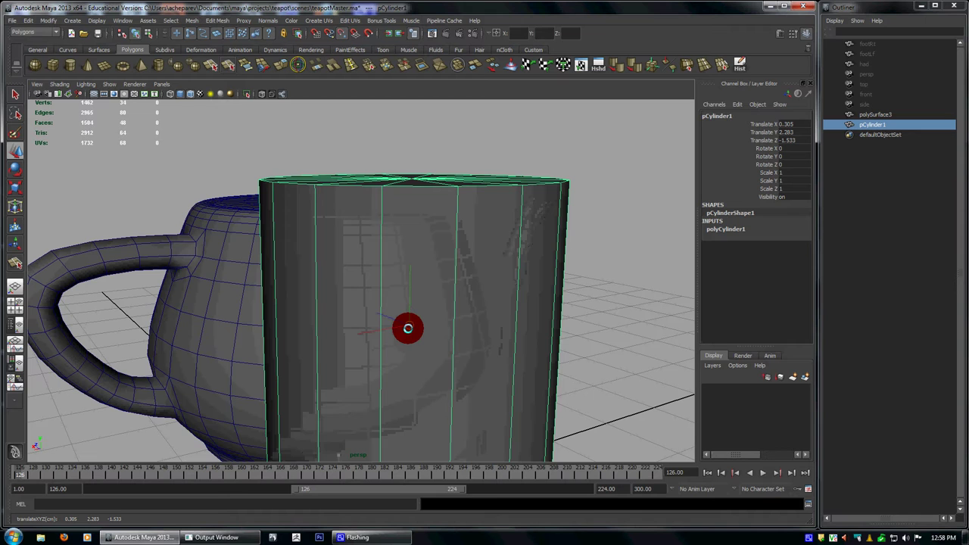
alt+drag(516, 310, 536, 296)
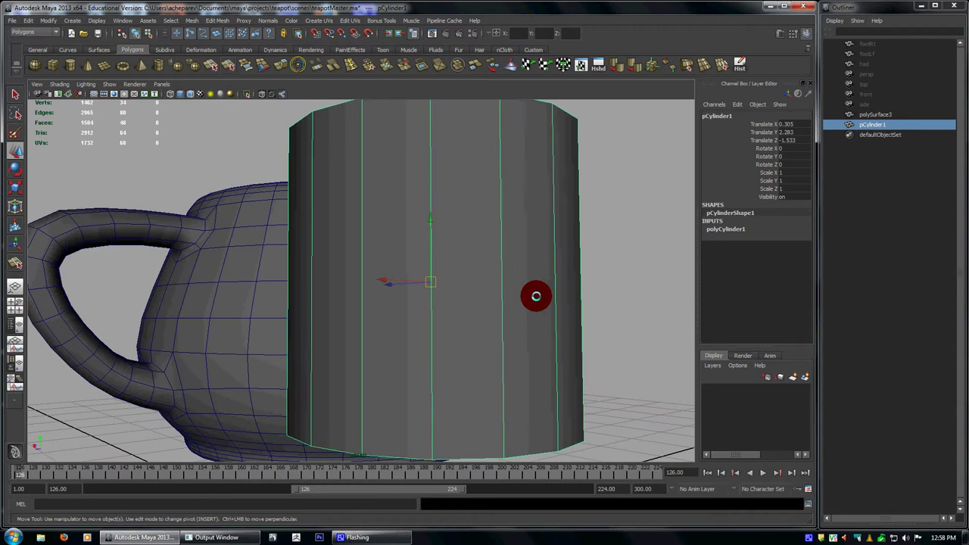
- Rotate the cylinder to about -74° in X so its cap faces outward, and scale it uniformly to about 0.362
alt+right_drag(633, 319, 423, 282)
alt+drag(442, 264, 447, 382)
key(e)
key(r)
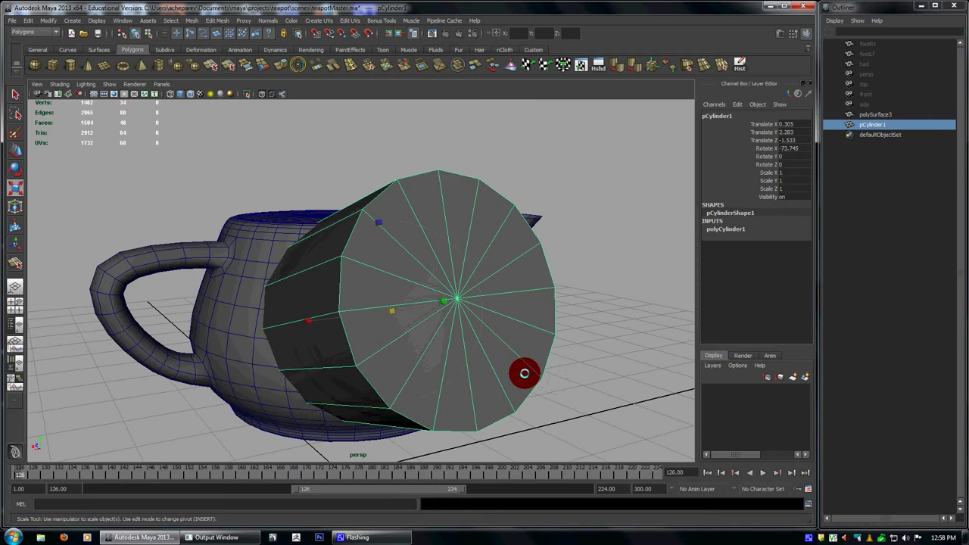
middle_drag(524, 372, 460, 366)
alt+drag(450, 337, 383, 327)
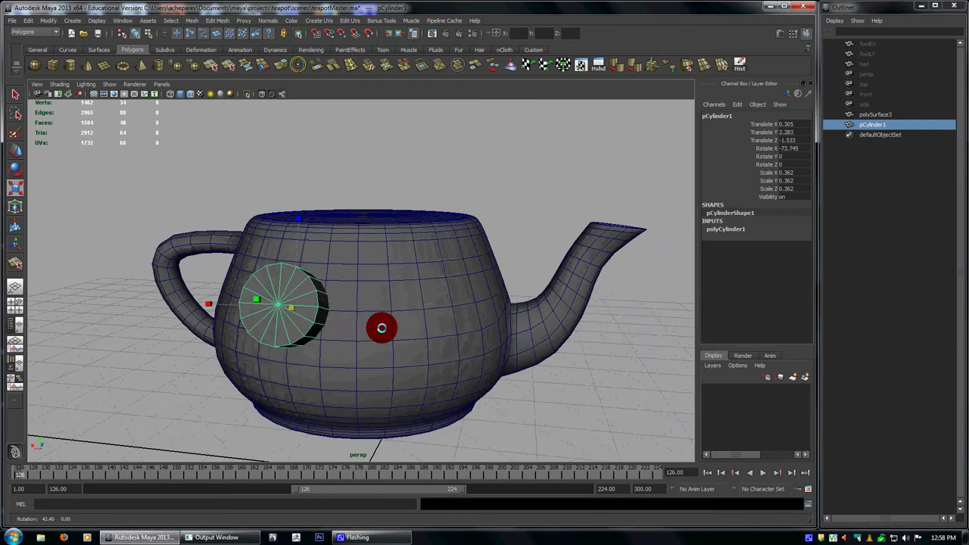
- Enlarge the cylinder uniformly to a scale of about 0.447
alt+right_drag(383, 326, 454, 341)
alt+drag(391, 351, 552, 335)
key(w)
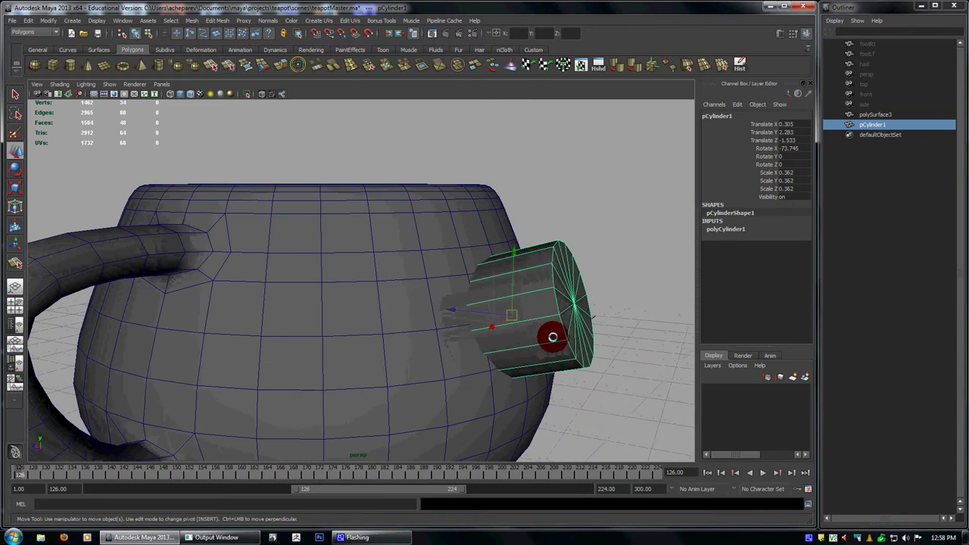
key(r)
middle_drag(552, 351, 579, 364)
- Adjust the cylinder's placement to about 0.299, 2.29, -1.533 and its rotation to about -74, -13.2, -0.6 to follow the teapot wall
alt+drag(579, 364, 494, 348)
key(w)
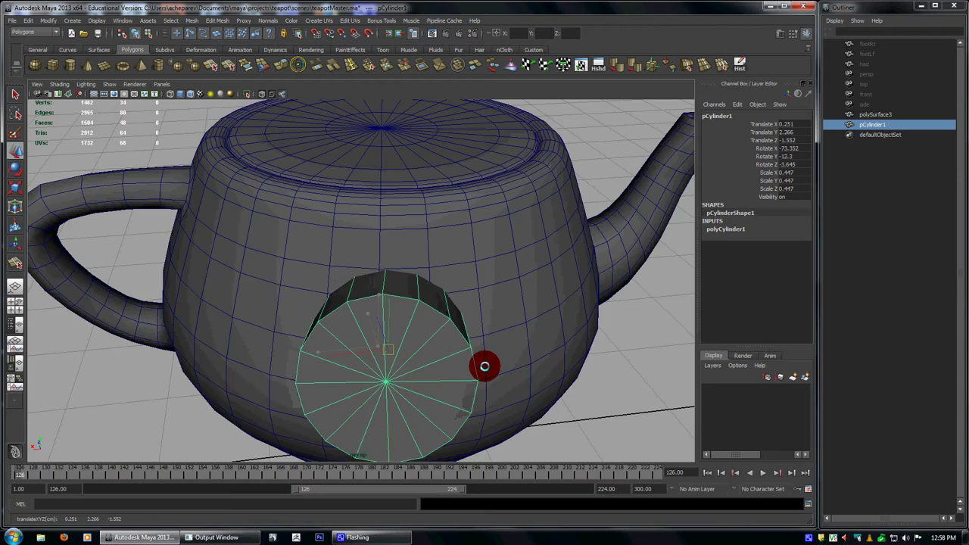
alt+drag(494, 361, 409, 229)
key(e)
key(w)
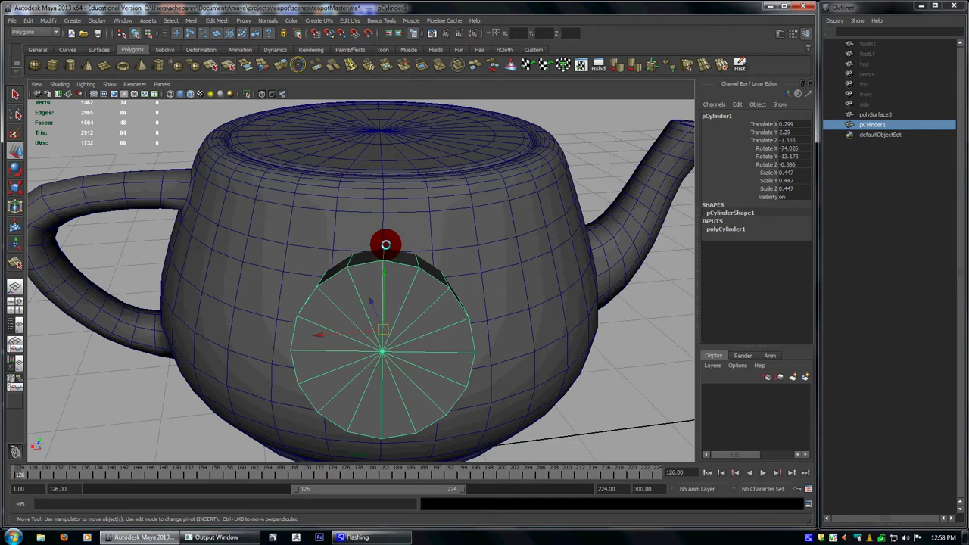
- Select the teapot's middle edges above and below the cylinder and a cylinder side edge to check how they line up
right_drag(385, 234, 385, 210)
click(382, 229)
alt+drag(426, 286, 580, 242)
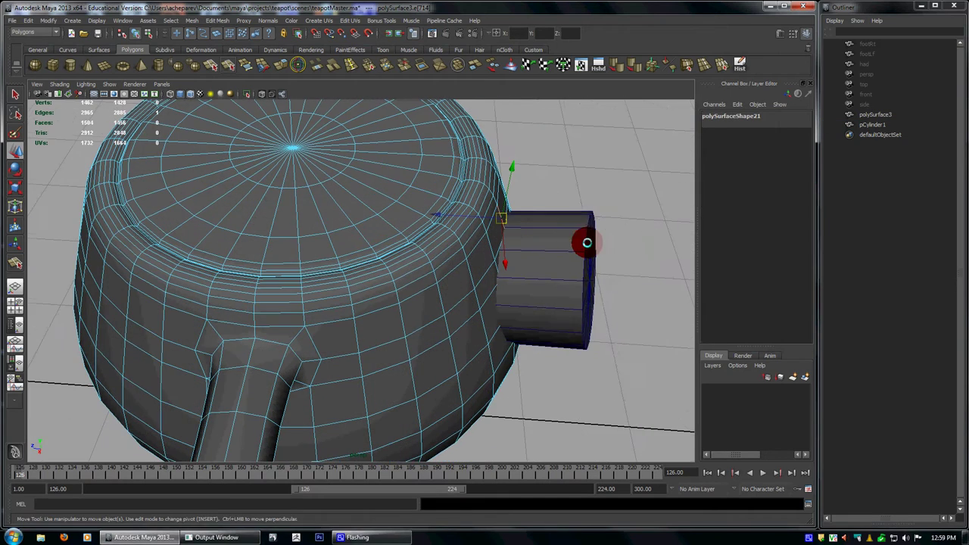
mouse_move(580, 243)
right_down()
mouse_move(580, 217)
mouse_move(573, 227)
right_up()
click(573, 227)
alt+drag(616, 310, 414, 173)
click(396, 180)
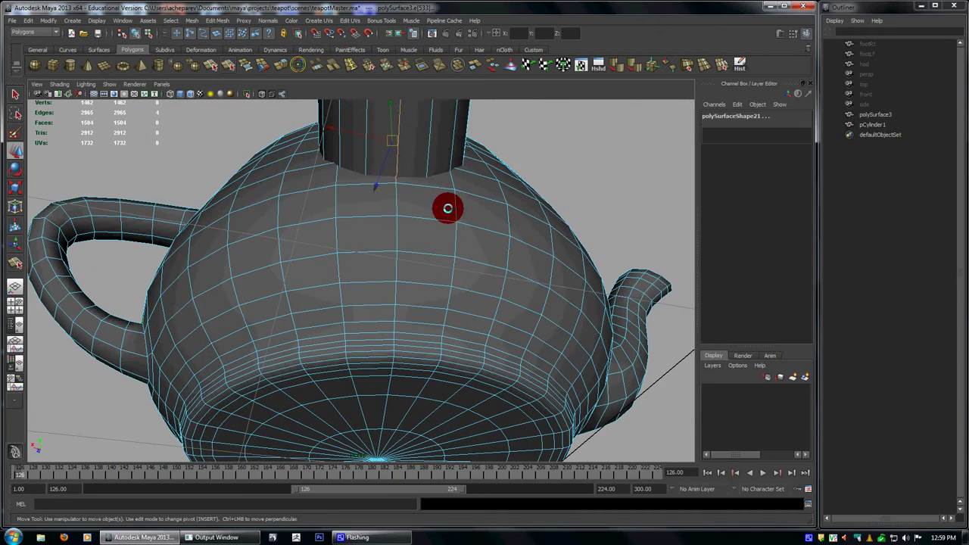
mouse_move(447, 207)
alt+mouse_down()
mouse_move(512, 285)
mouse_move(467, 271)
mouse_move(465, 294)
mouse_move(447, 206)
alt+mouse_up()
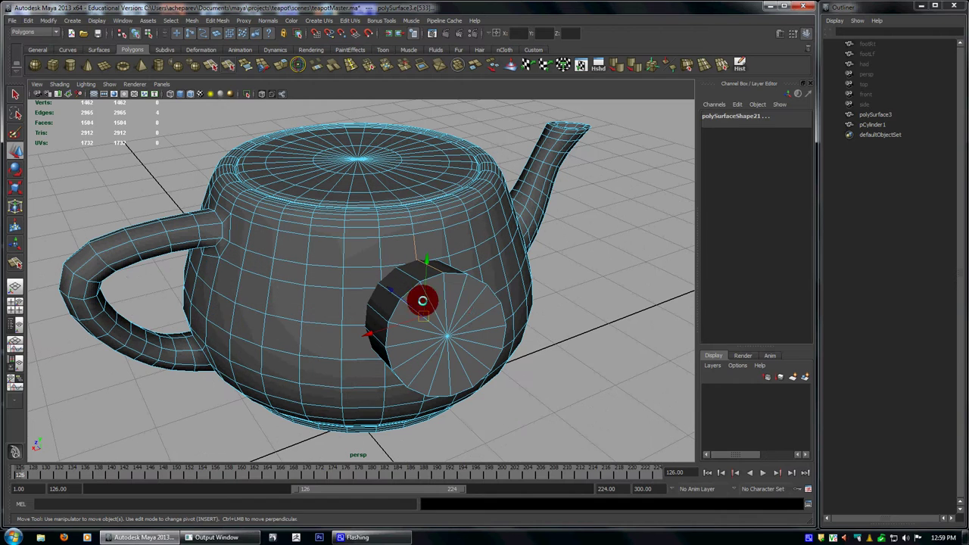
alt+drag(423, 301, 478, 340)
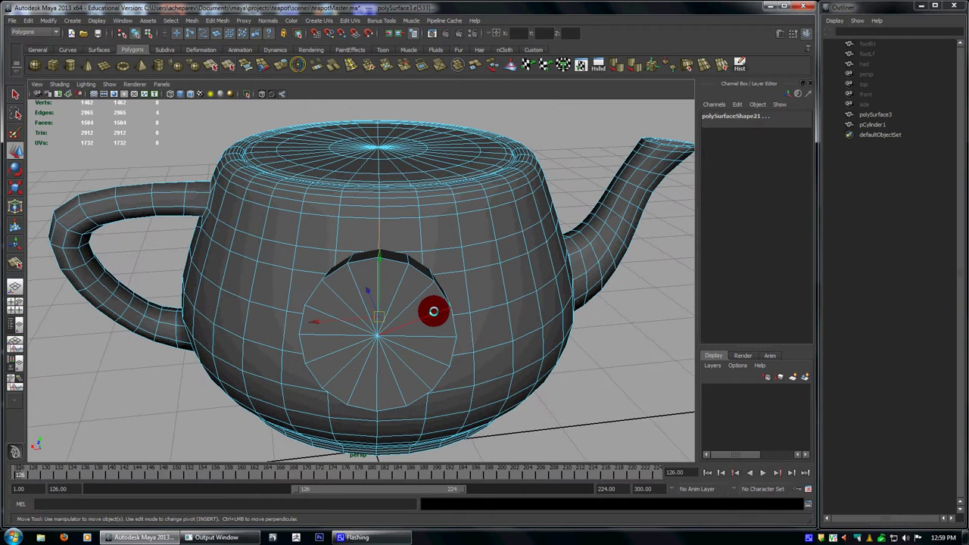
- Return to object mode and move only the cylinder sideways to about X 0.178, centred on the teapot's middle edge
key(F8)
alt+drag(424, 308, 419, 332)
alt+right_drag(418, 332, 447, 338)
key(e)
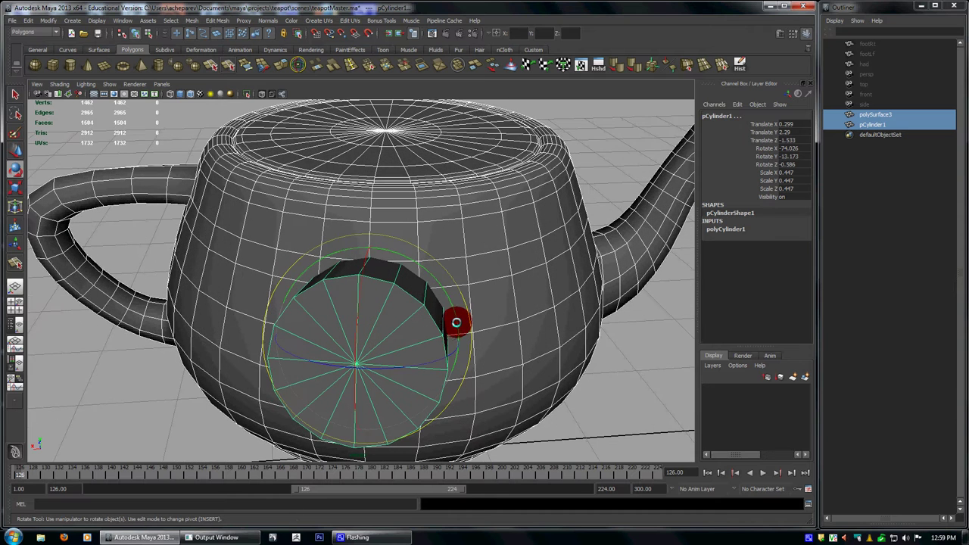
key(q)
click(411, 315)
key(w)
middle_drag(431, 335, 446, 335)
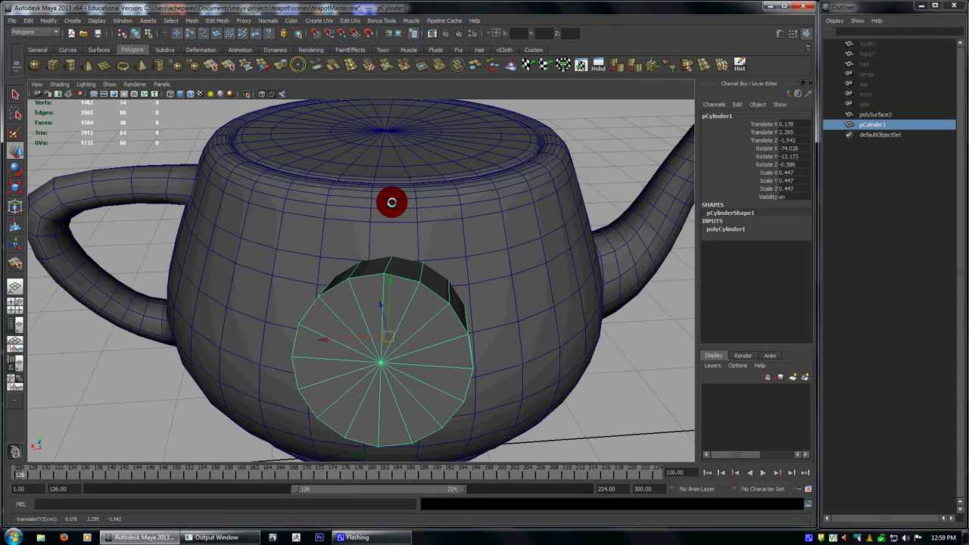
- Fine-tune the cylinder's rotation to about -74.2, -9.7, 0.4 and shift it to about X 0.161, Y 2.298
key(e)
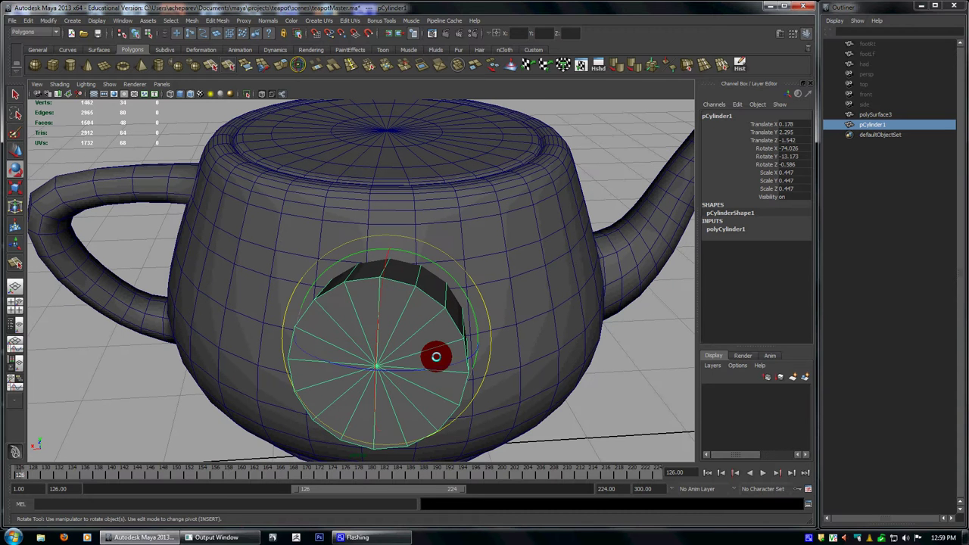
drag(421, 372, 426, 368)
key(w)
middle_drag(439, 368, 441, 365)
- Set the cylinder's axis subdivisions to 20
click(745, 230)
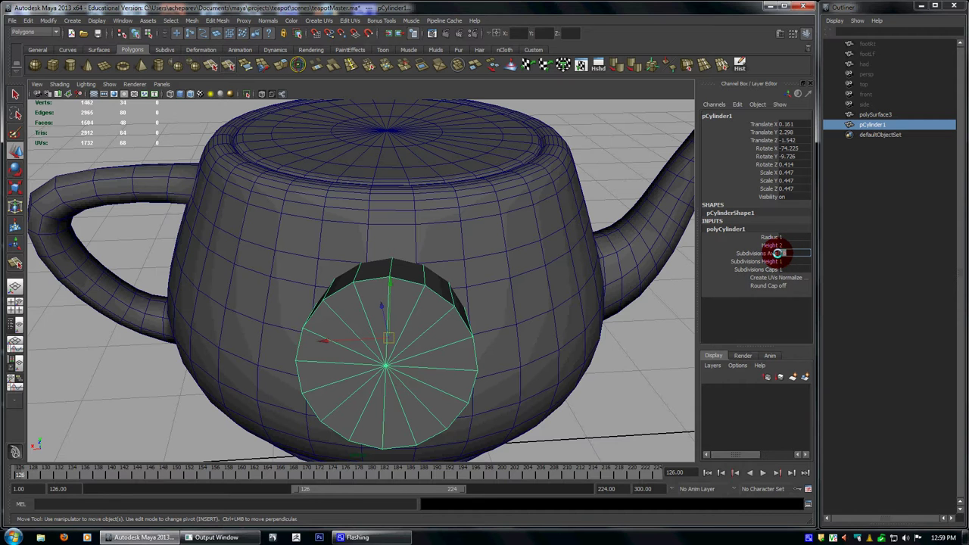
click(795, 253)
key(Return)
mouse_move(519, 322)
alt+mouse_down()
mouse_move(504, 304)
mouse_move(512, 300)
mouse_move(517, 314)
alt+mouse_up()
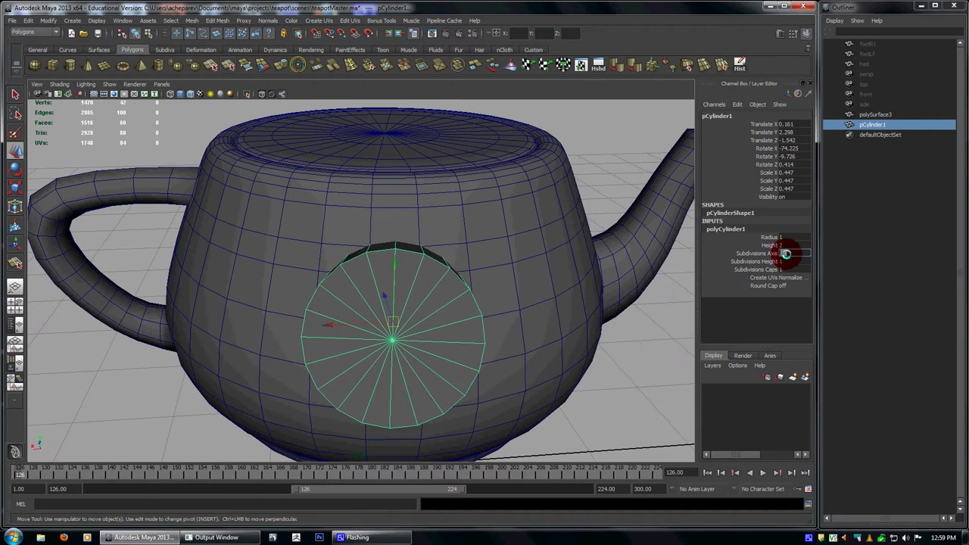
- Set the cylinder's axis subdivisions to 10 and compare its sides with the teapot's edge spacing
double_click(787, 252)
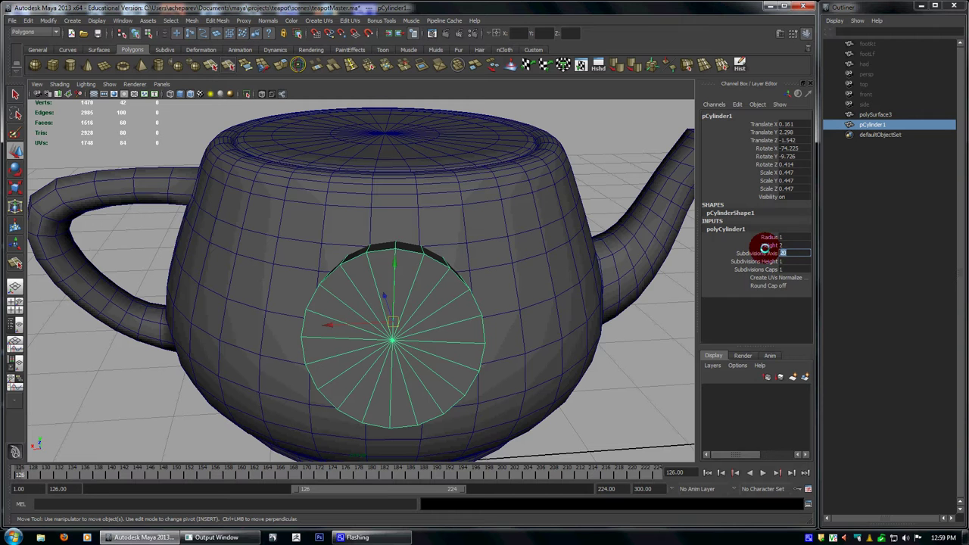
text(10)
key(Return)
alt+drag(439, 270, 424, 255)
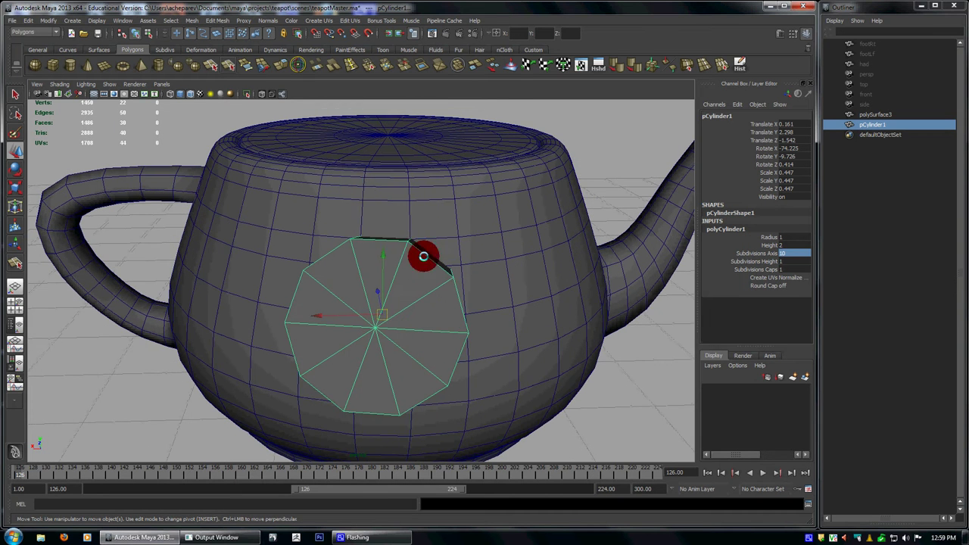
alt+drag(385, 226, 449, 265)
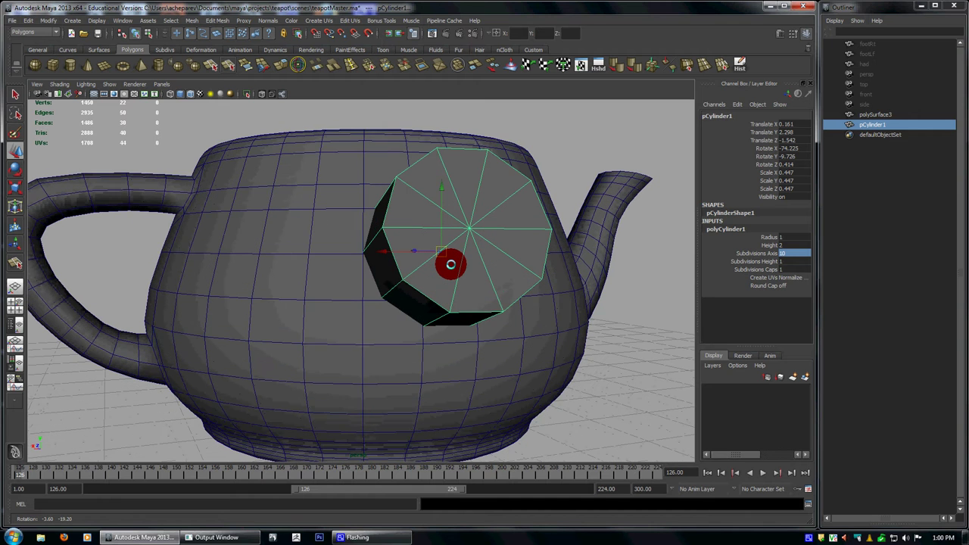
alt+drag(462, 307, 453, 320)
- Set the cylinder's axis subdivisions to 14 and check its sides against the teapot's edges
click(745, 253)
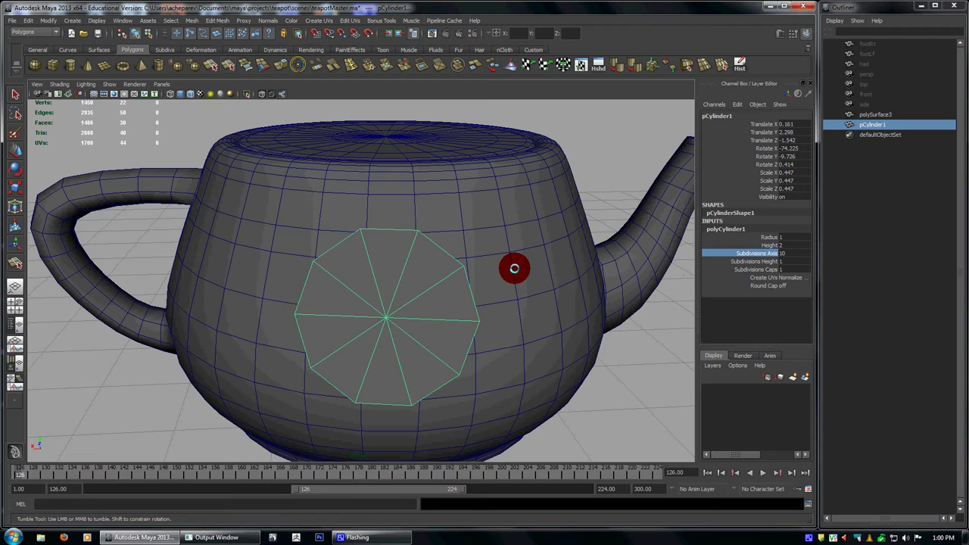
mouse_move(512, 265)
middle_down()
mouse_move(498, 267)
mouse_move(519, 271)
middle_up()
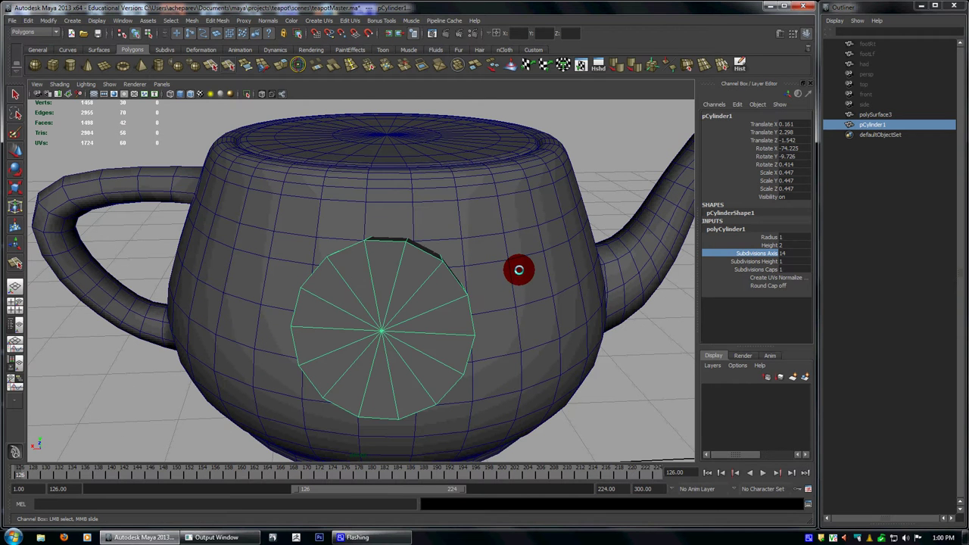
alt+drag(538, 286, 543, 284)
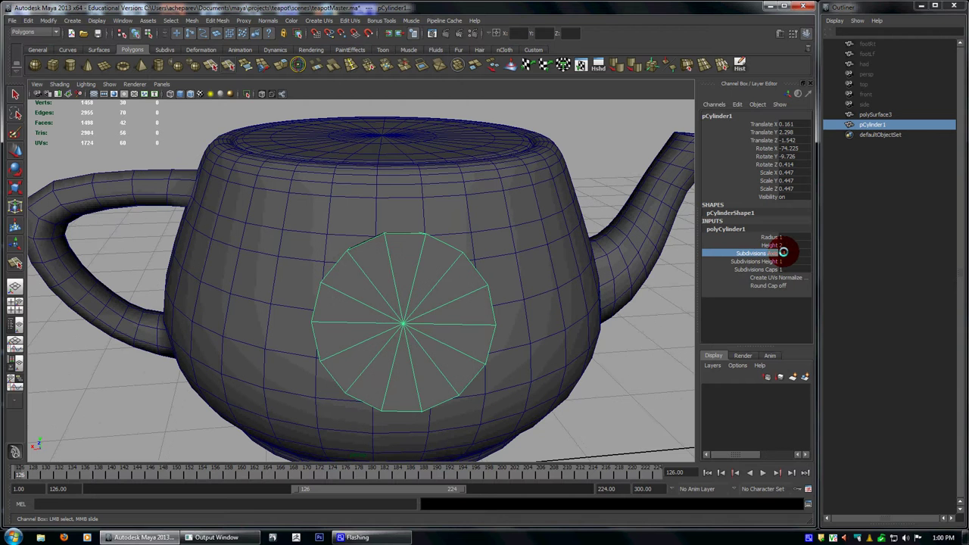
alt+drag(644, 253, 438, 305)
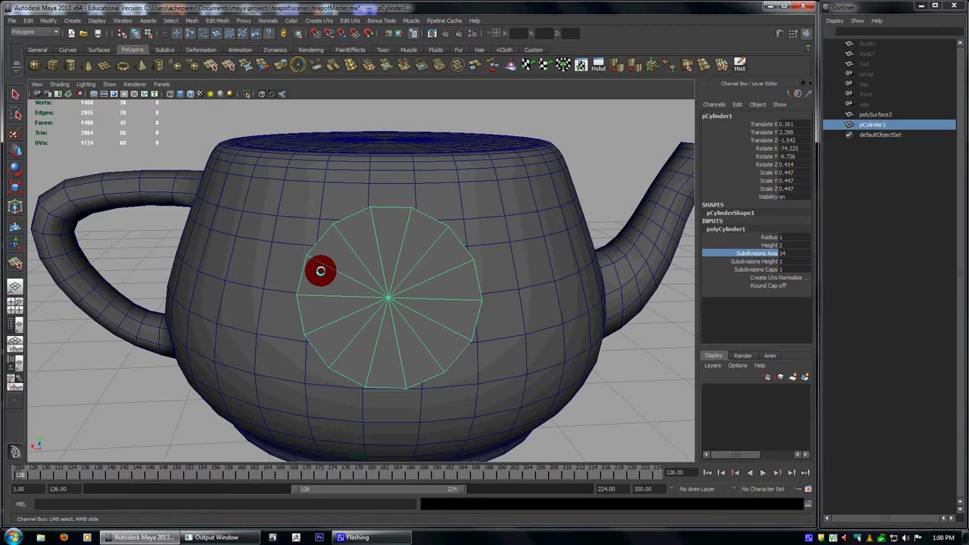
- Select the teapot faces directly above and below the cylinder together with the cylinder side faces that meet them
alt+drag(420, 331, 379, 265)
alt+drag(448, 307, 398, 257)
right_drag(385, 255, 384, 272)
key(w)
click(397, 255)
right_drag(416, 237, 415, 251)
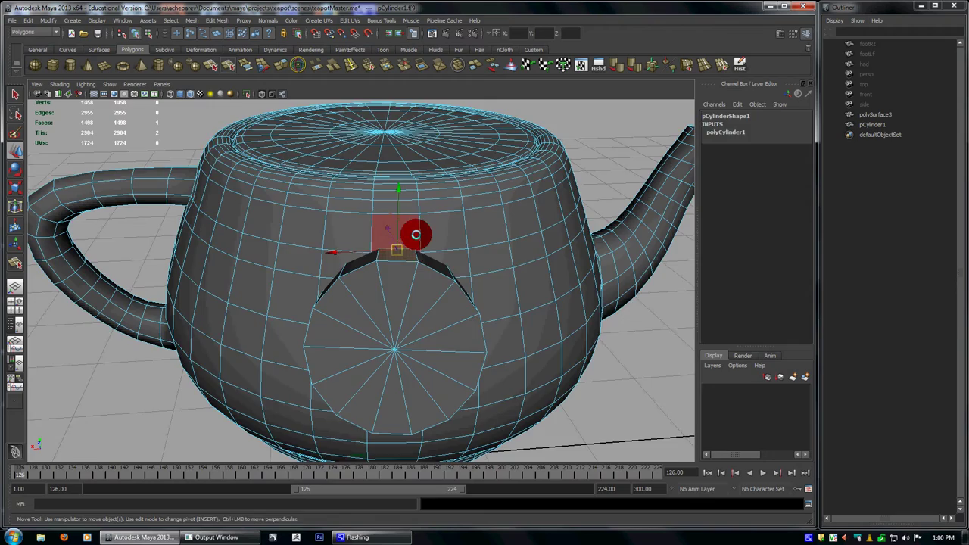
shift+click(415, 233)
alt+drag(495, 349, 476, 305)
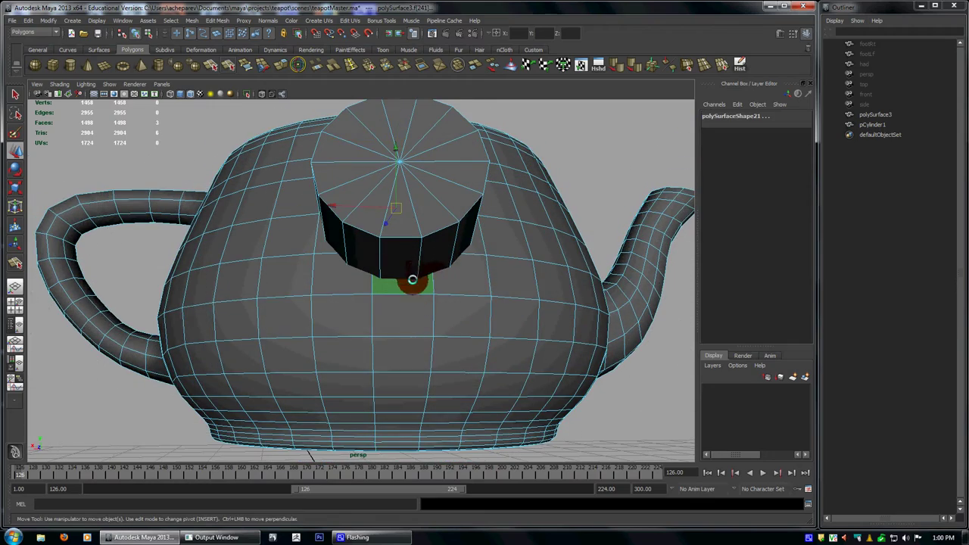
alt+drag(477, 265, 540, 243)
shift+click(568, 230)
alt+drag(598, 289, 474, 283)
- Highlight the cylinder side edge and the teapot edge that meet on the handle side
right_drag(397, 278, 394, 258)
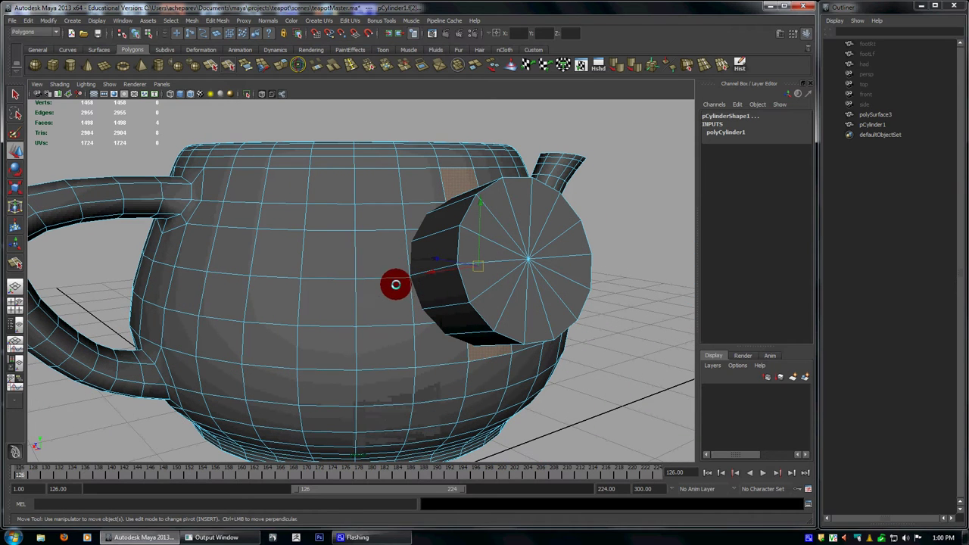
alt+drag(389, 279, 406, 326)
shift+click(410, 325)
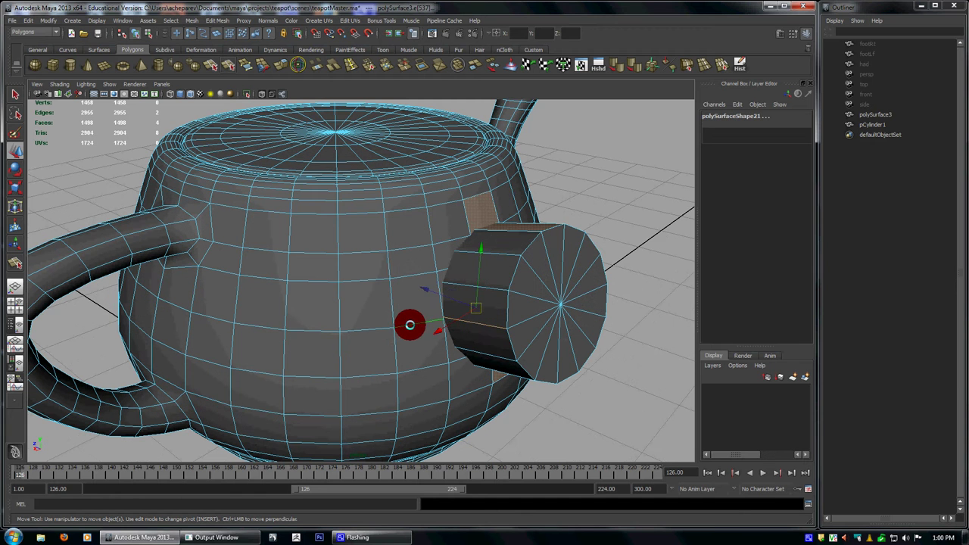
- Highlight the meeting cylinder and teapot edges on the spout side and compare the highlighted faces and edges around the cylinder
alt+drag(509, 352, 405, 341)
click(418, 329)
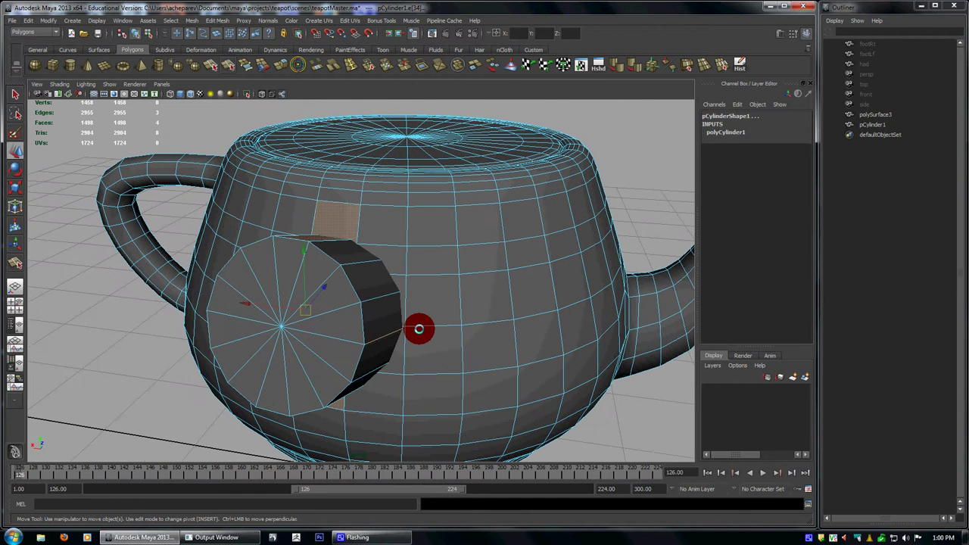
click(415, 326)
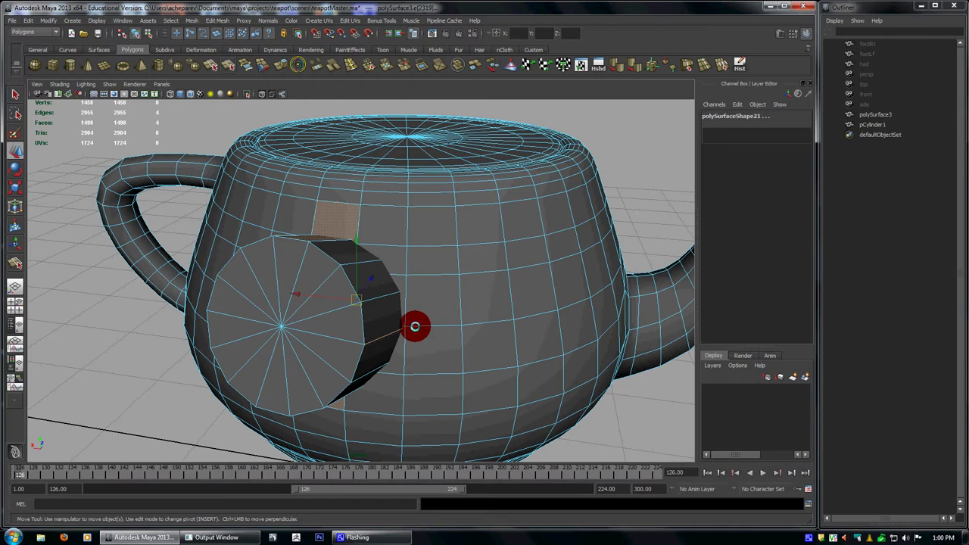
alt+drag(469, 346, 451, 346)
key(ctrl+z)
shift+click(433, 340)
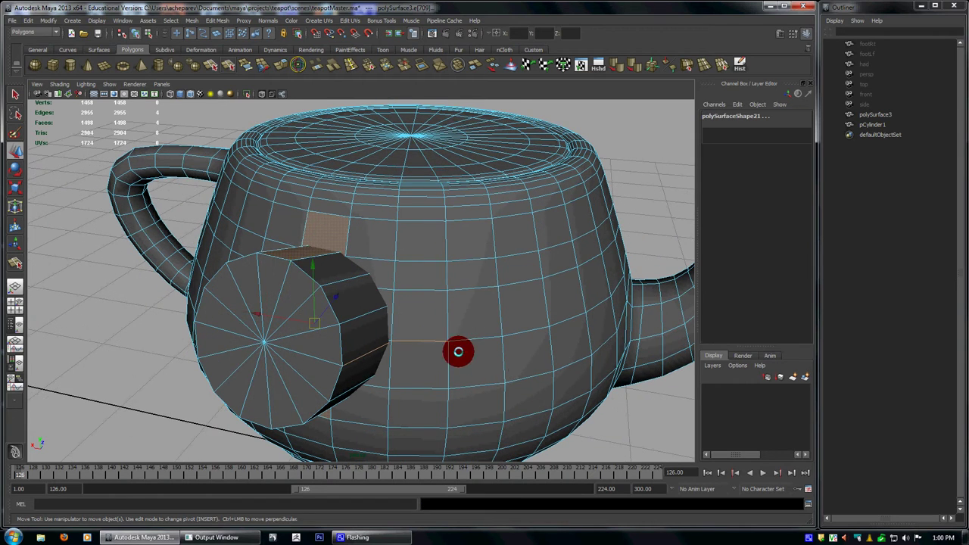
alt+drag(522, 369, 503, 364)
alt+drag(379, 294, 442, 235)
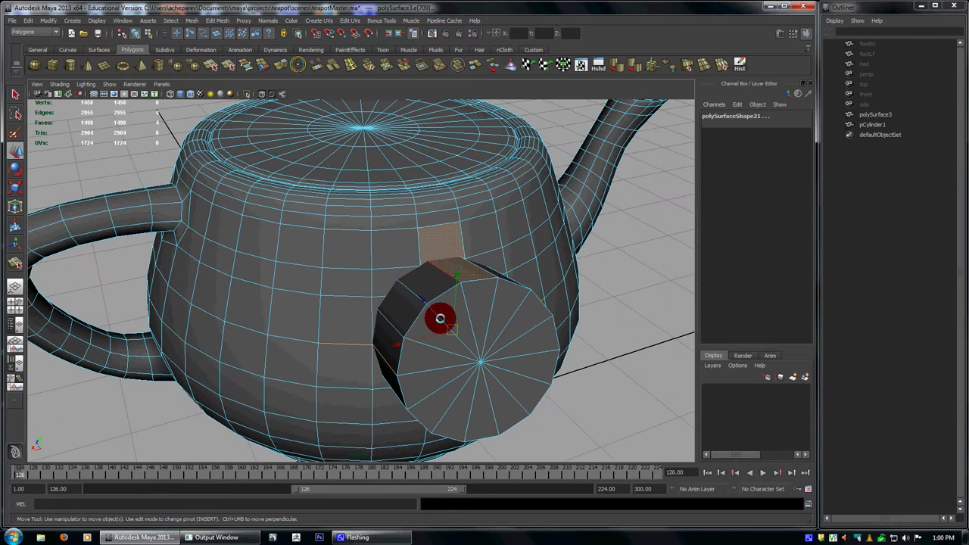
alt+drag(439, 318, 431, 288)
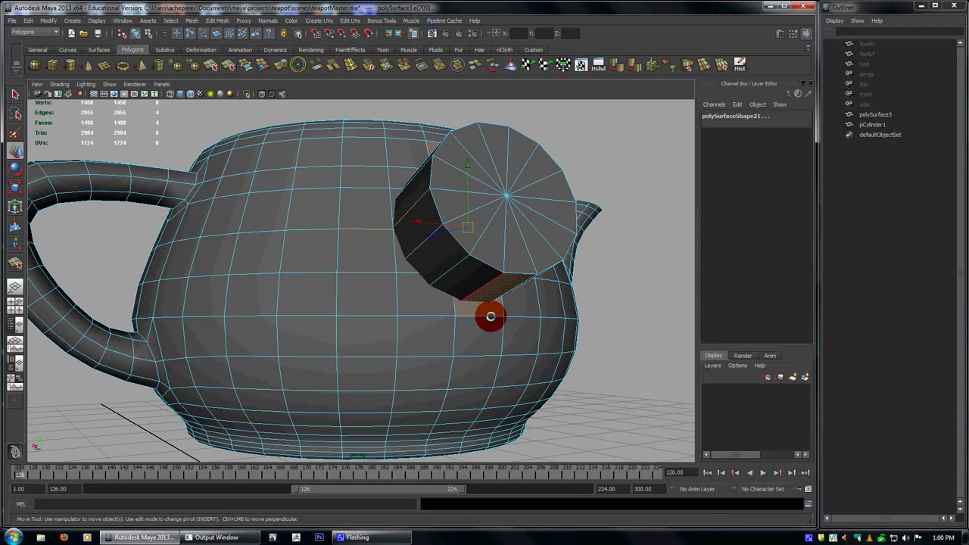
alt+drag(491, 316, 426, 246)
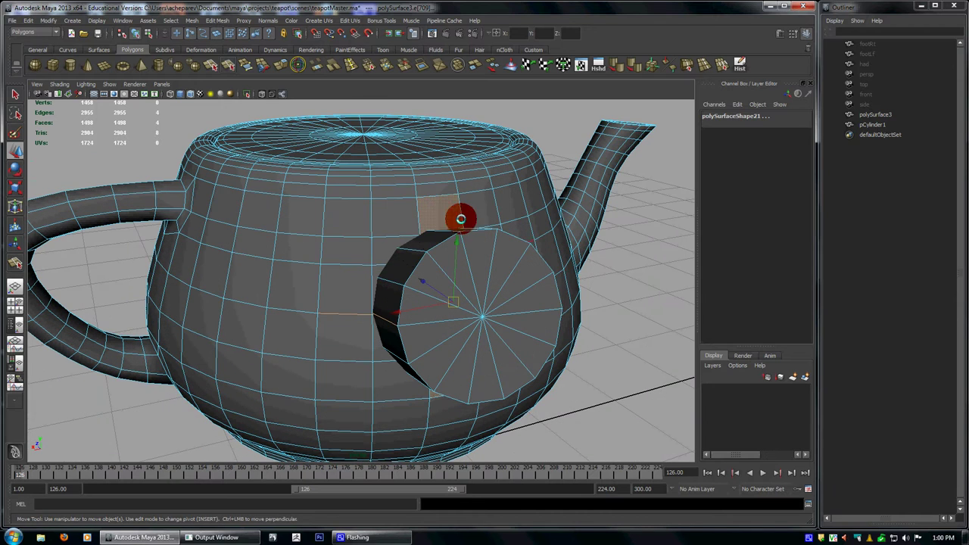
alt+drag(460, 218, 393, 321)
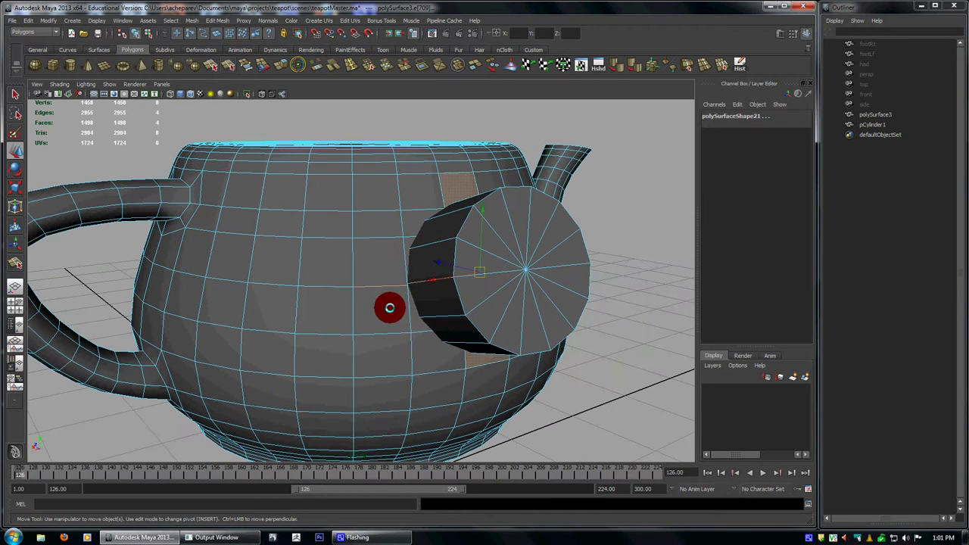
mouse_move(470, 305)
alt+mouse_down()
mouse_move(403, 311)
mouse_move(530, 323)
mouse_move(575, 249)
mouse_move(571, 288)
mouse_move(474, 303)
alt+mouse_up()
- Select the cylinder and the teapot and join them into one mesh with a Boolean union
click(399, 305)
shift+click(501, 283)
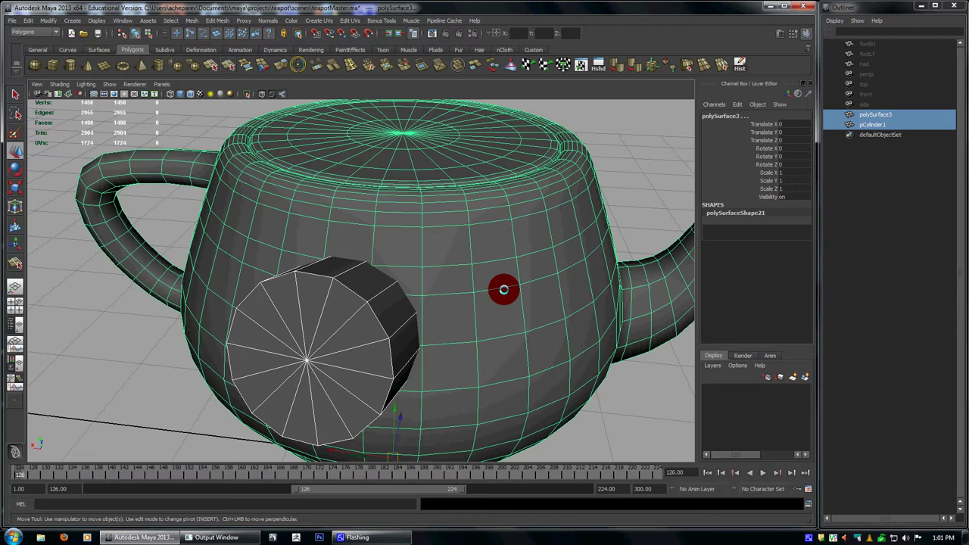
click(193, 21)
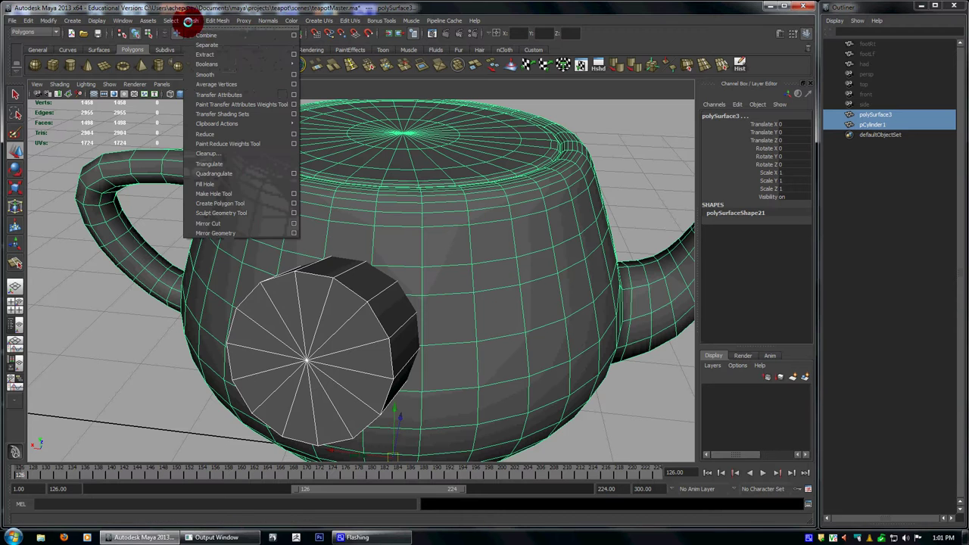
mouse_move(209, 64)
click(312, 68)
alt+drag(511, 258, 708, 194)
- Undo a history deletion on the joined mesh and try moving the leftover polySurface3 and pCylinder1 nodes, undoing each move
click(739, 66)
key(ctrl+z)
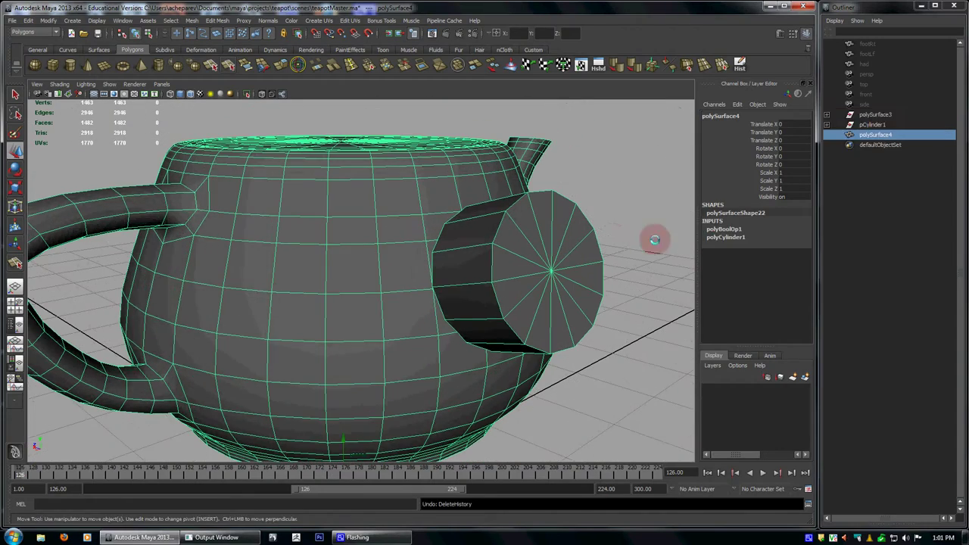
click(867, 124)
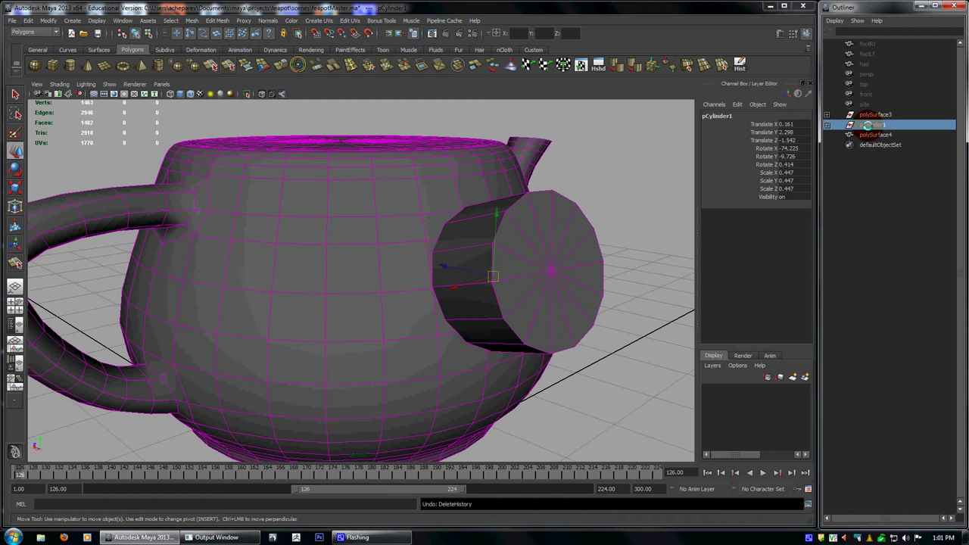
click(871, 114)
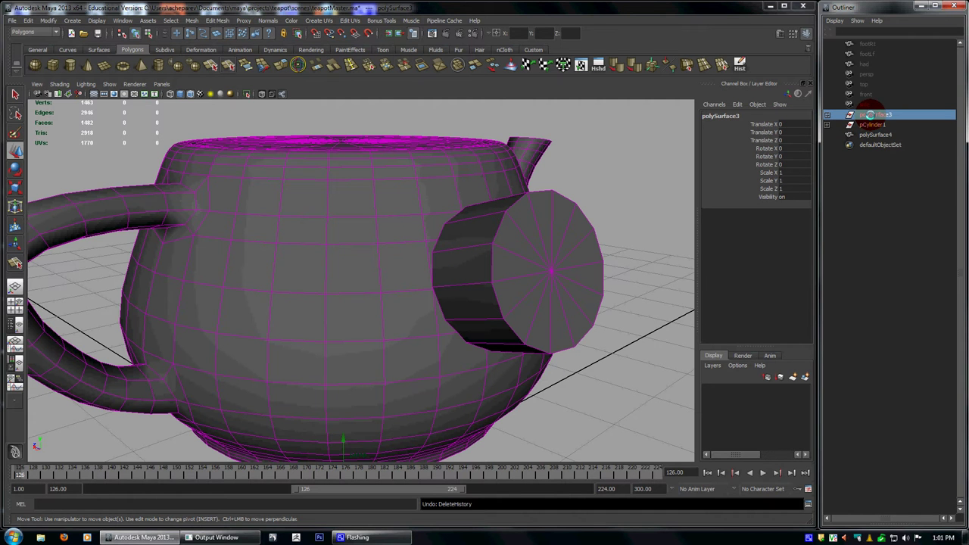
middle_drag(563, 346, 547, 335)
key(ctrl+z)
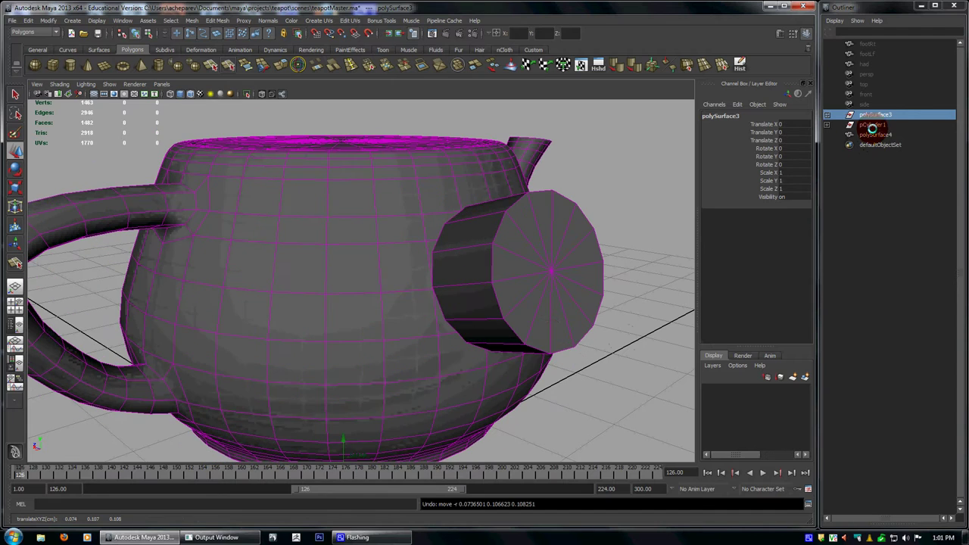
click(872, 126)
alt+drag(666, 205, 585, 298)
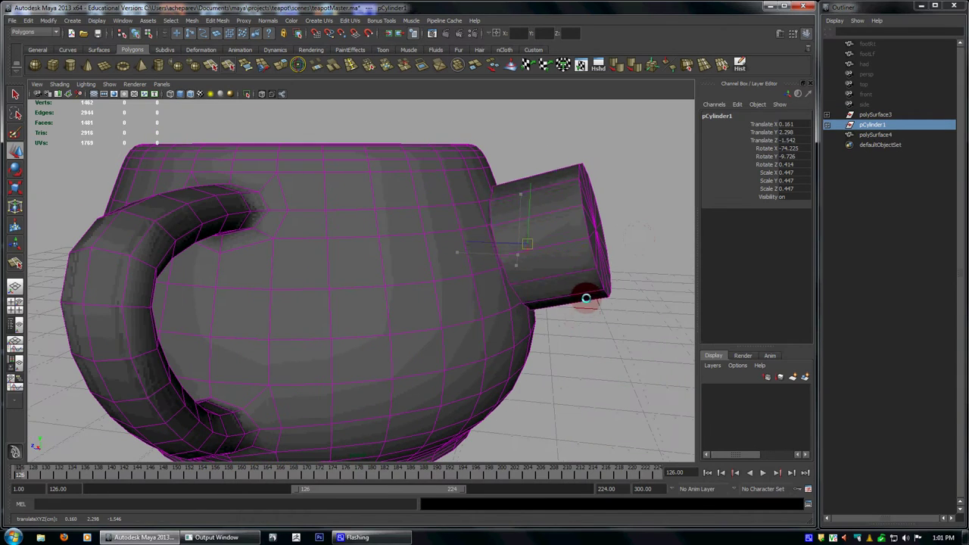
middle_drag(586, 298, 573, 311)
key(ctrl+z)
click(867, 137)
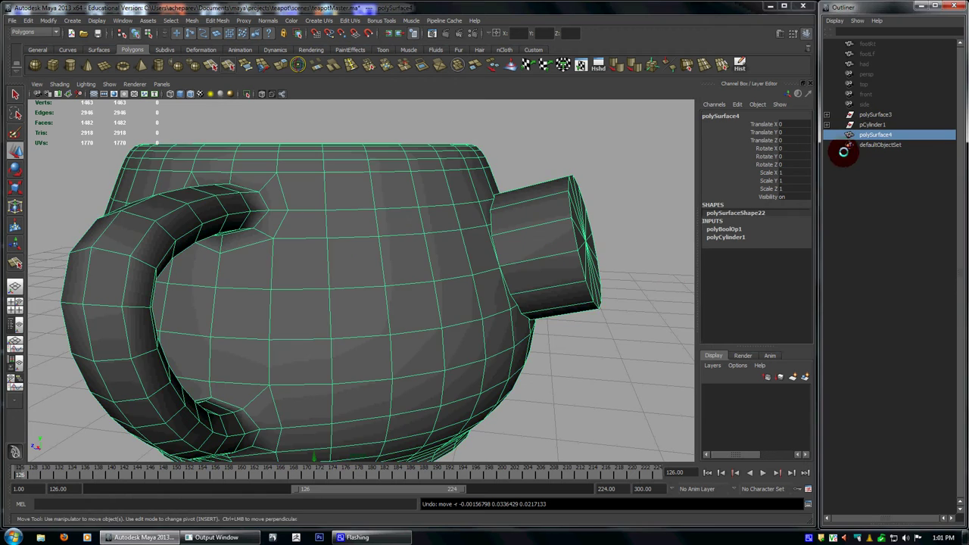
- Delete the construction history of the joined mesh polySurface4
alt+drag(609, 305, 451, 308)
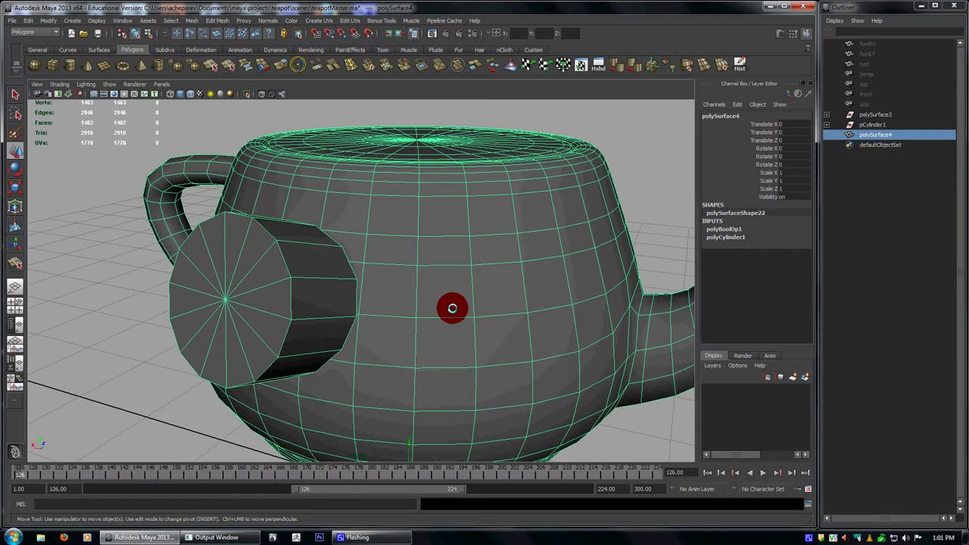
click(739, 59)
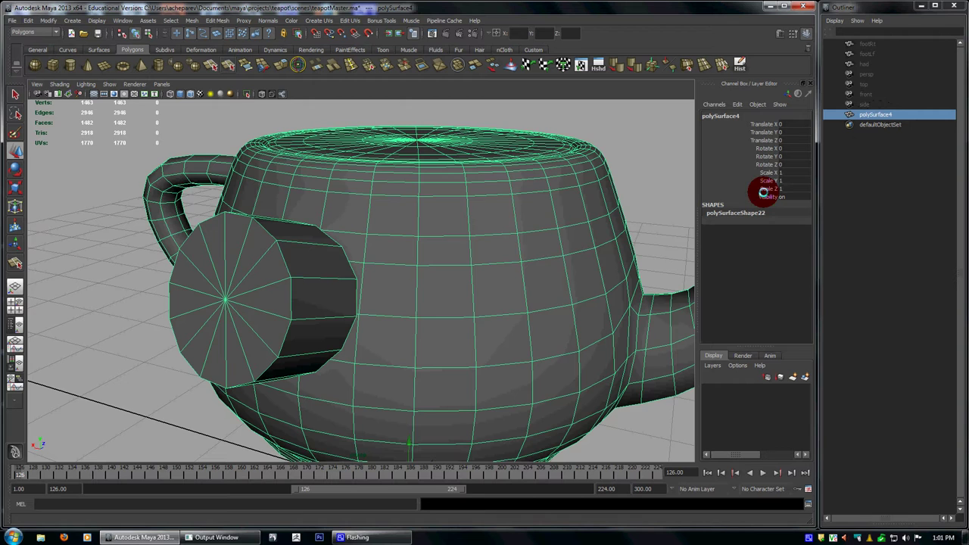
mouse_move(472, 313)
alt+mouse_down()
mouse_move(425, 314)
mouse_move(385, 281)
mouse_move(364, 292)
alt+mouse_up()
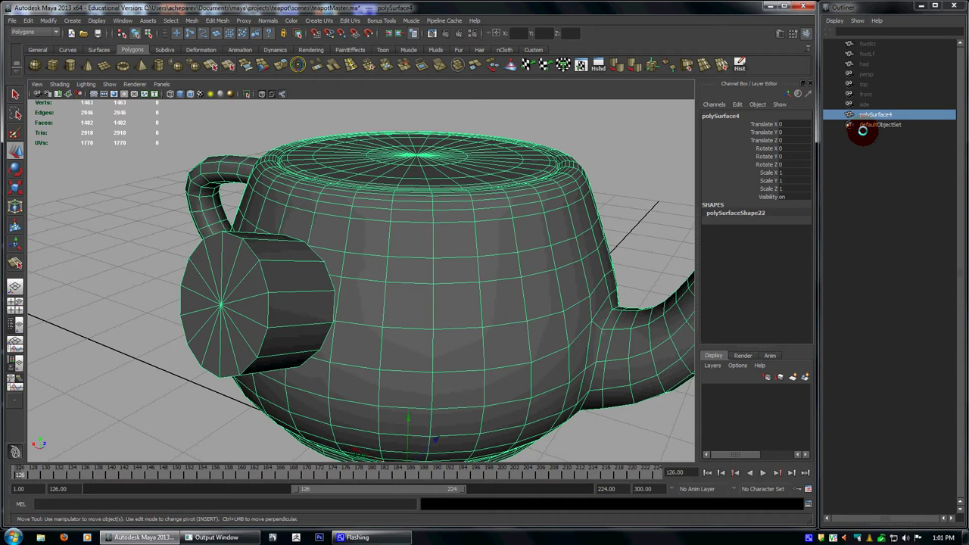
- Split the teapot faces above the cylinder, connecting its two upper junction corners to the nearest teapot vertices above
alt+right_drag(337, 257, 405, 329)
alt+drag(337, 246, 422, 270)
click(229, 65)
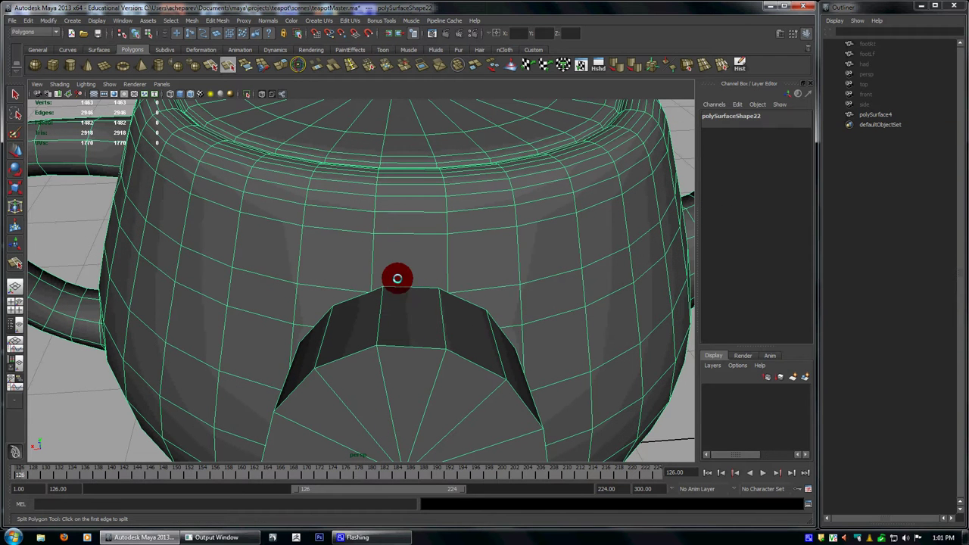
drag(393, 286, 329, 293)
drag(372, 261, 386, 166)
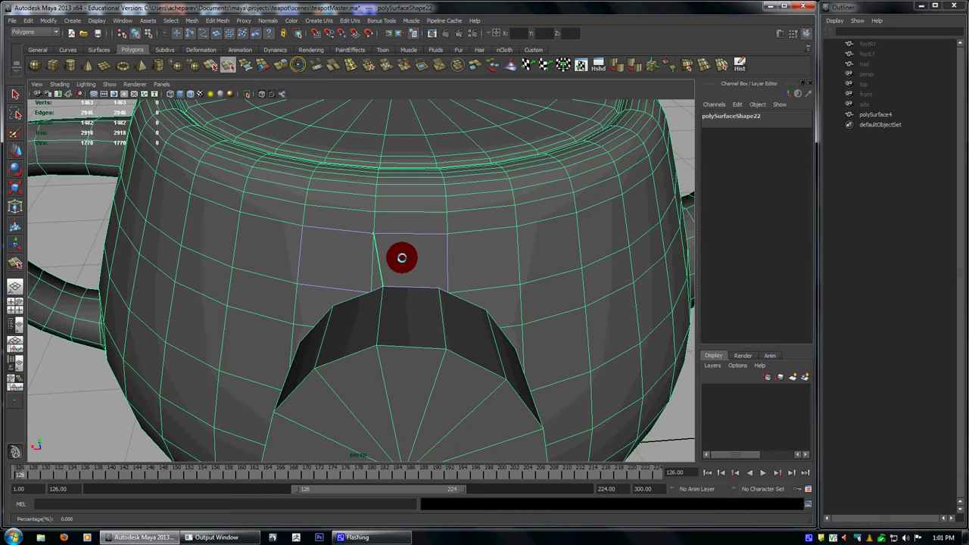
key(Return)
drag(403, 287, 500, 298)
drag(440, 233, 513, 244)
key(w)
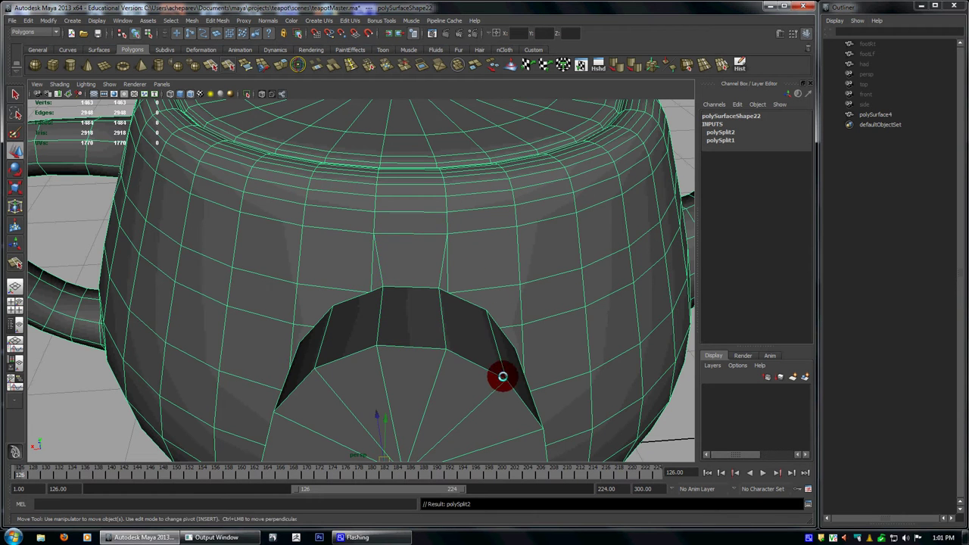
- Split the teapot faces below the cylinder, connecting its two lower junction corners to the nearest teapot vertices below
alt+drag(497, 378, 494, 324)
key(g)
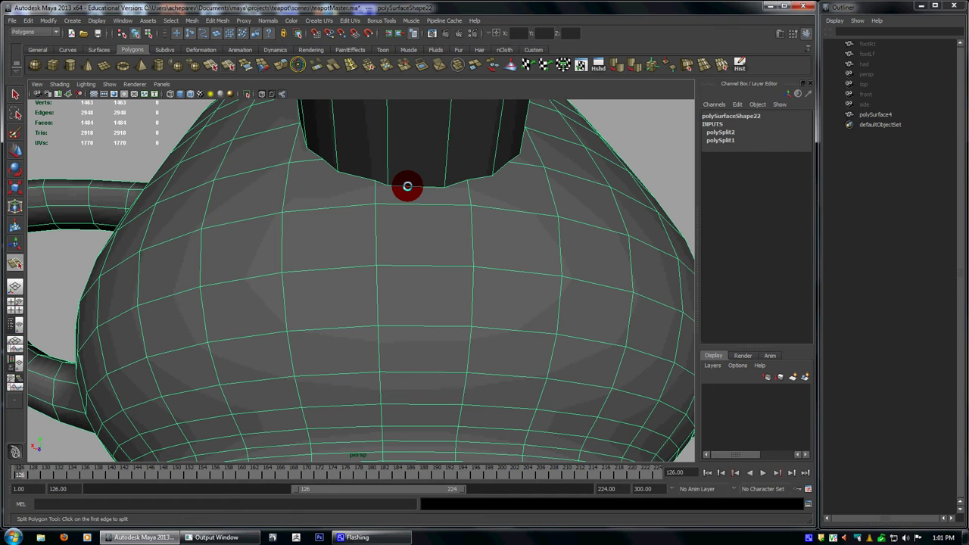
drag(407, 186, 323, 198)
drag(396, 203, 311, 207)
click(391, 194)
key(Return)
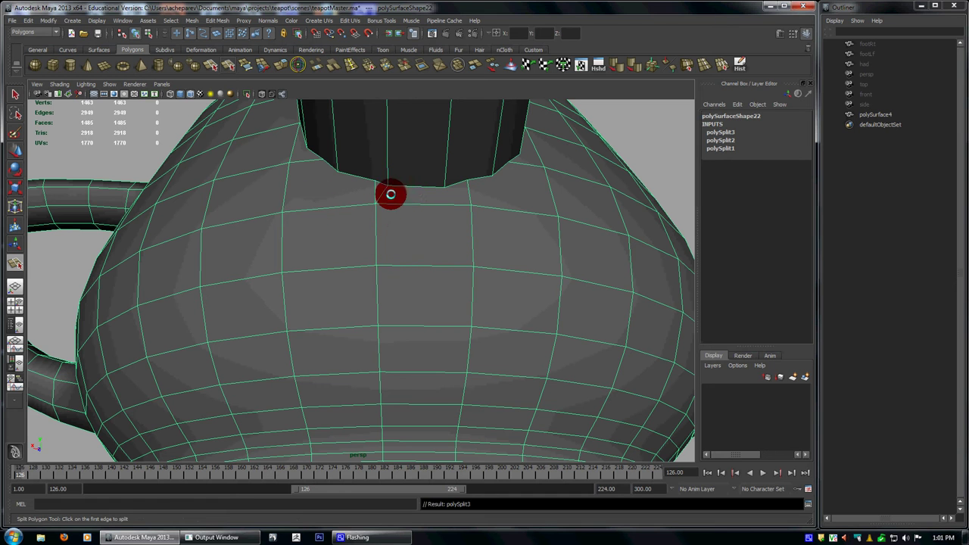
drag(404, 185, 530, 215)
key(Return)
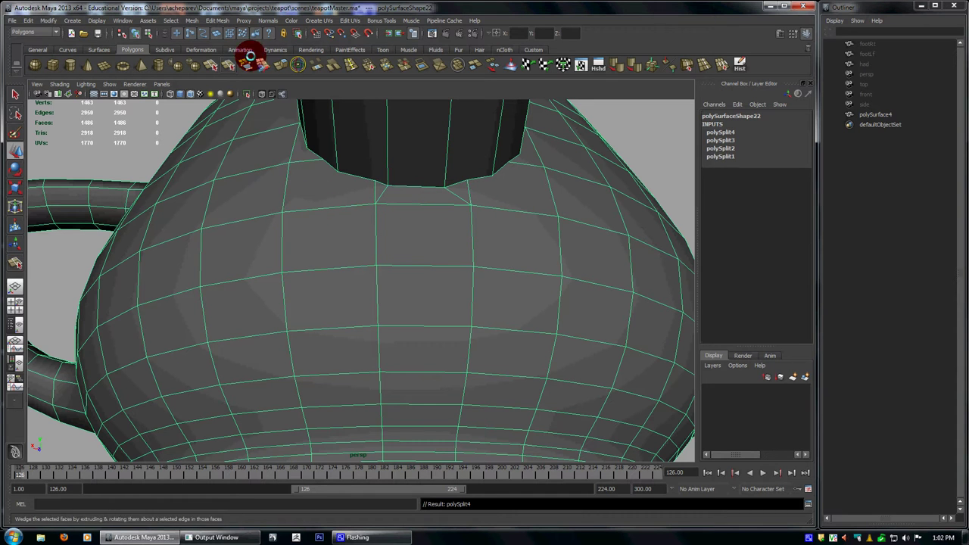
- Try to split from a lower handle-side cylinder corner across the teapot faces to a more distant vertex, and undo it
alt+right_drag(510, 297, 405, 288)
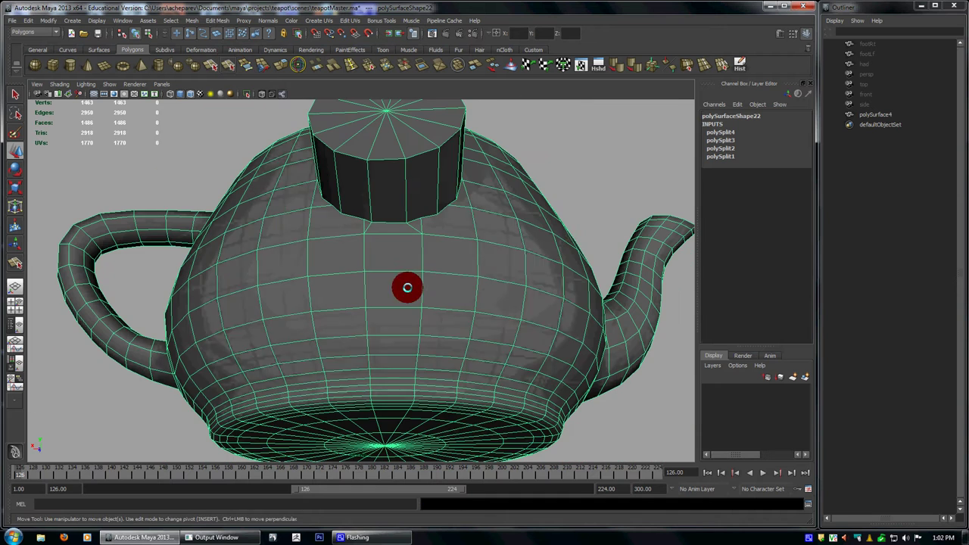
key(w)
click(604, 177)
alt+drag(509, 218, 456, 255)
click(475, 237)
click(270, 69)
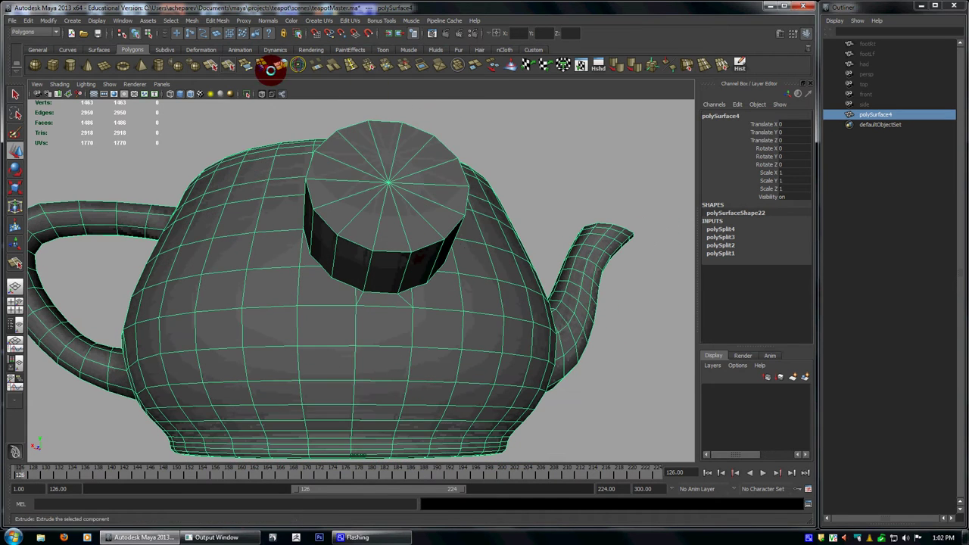
alt+drag(318, 247, 331, 241)
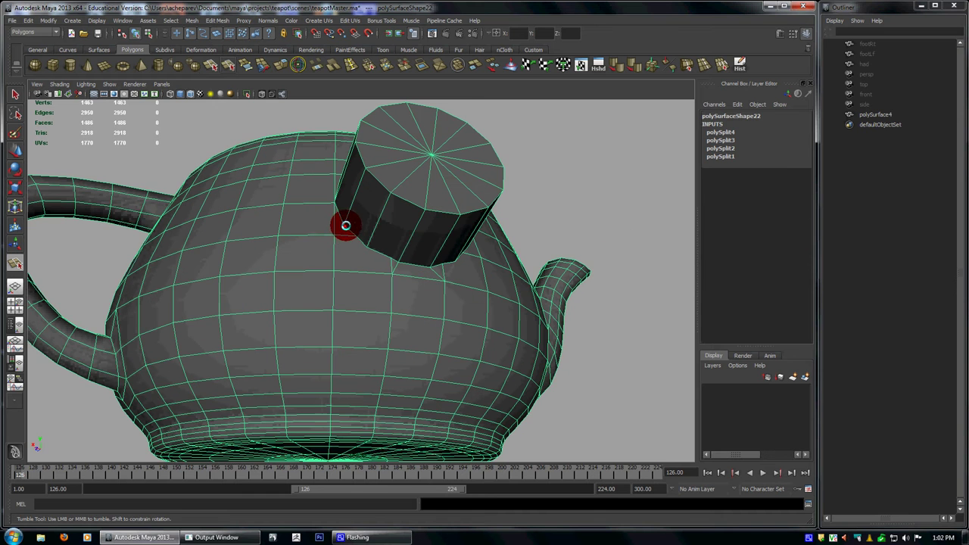
click(344, 226)
click(277, 270)
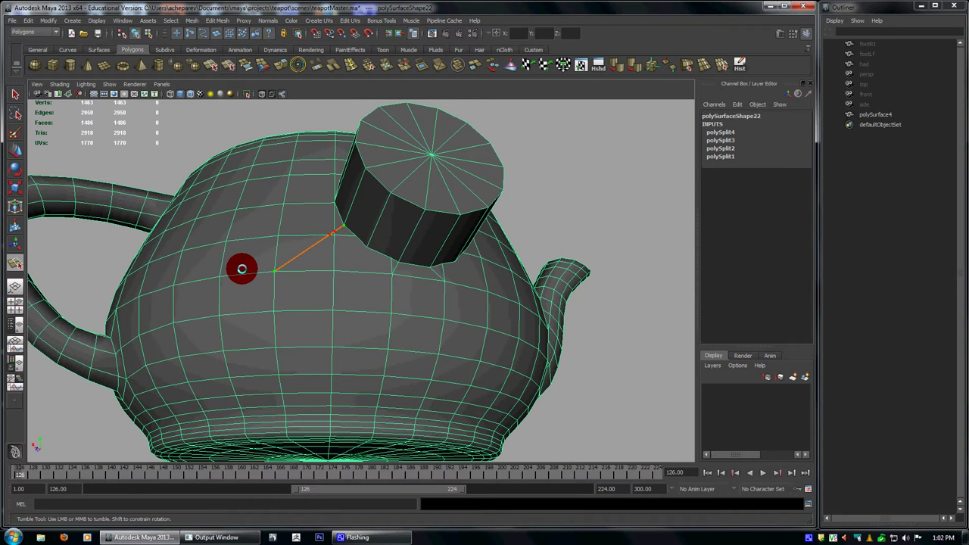
key(Return)
alt+drag(249, 268, 455, 255)
key(ctrl+z)
alt+right_drag(426, 235, 440, 284)
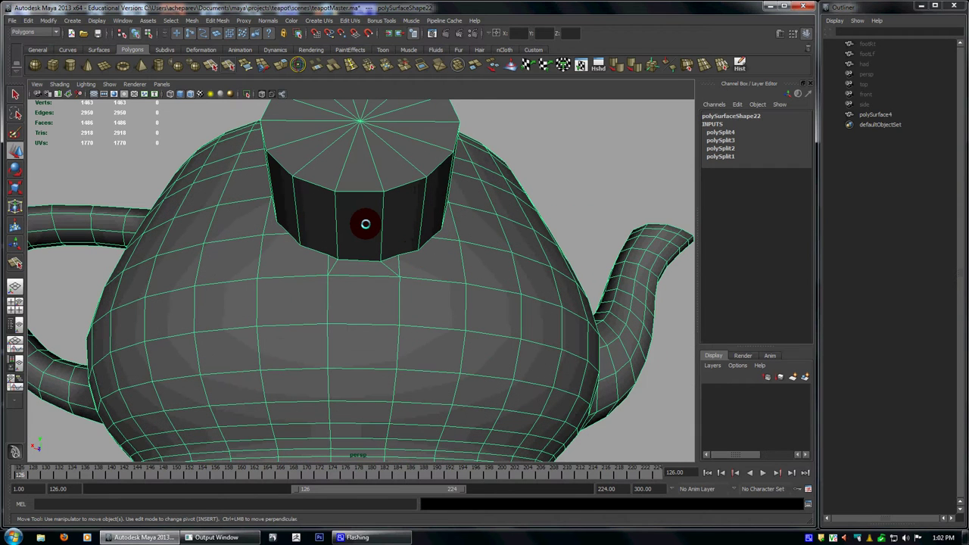
- Delete the construction history of the joined teapot mesh and activate the Split Polygon Tool
click(741, 67)
alt+drag(609, 206, 606, 206)
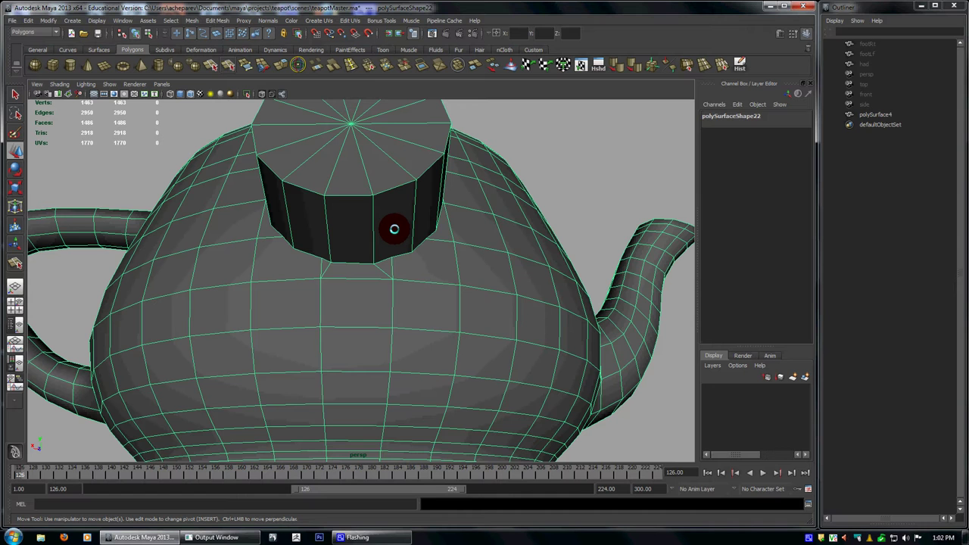
shift+right_drag(395, 228, 373, 229)
shift+right_drag(474, 219, 474, 219)
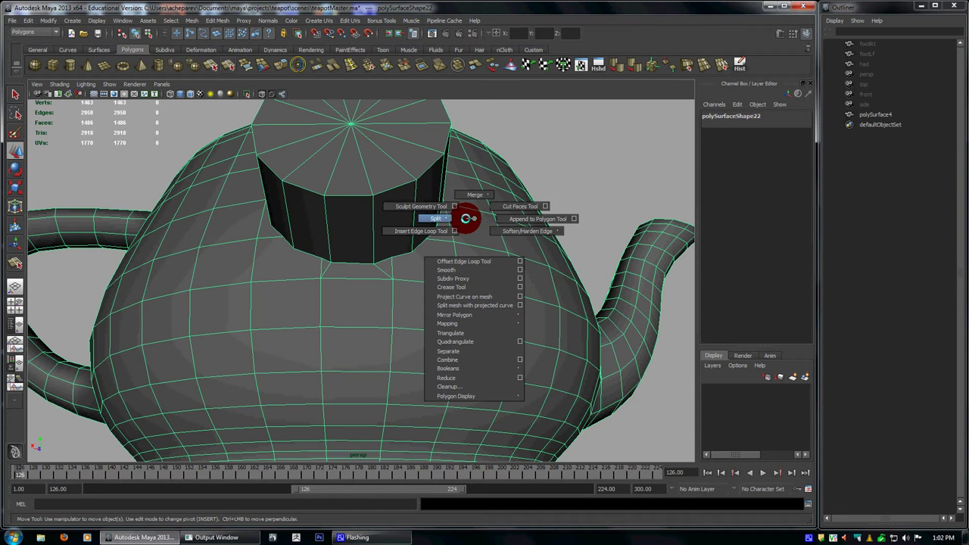
shift+right_drag(470, 219, 454, 218)
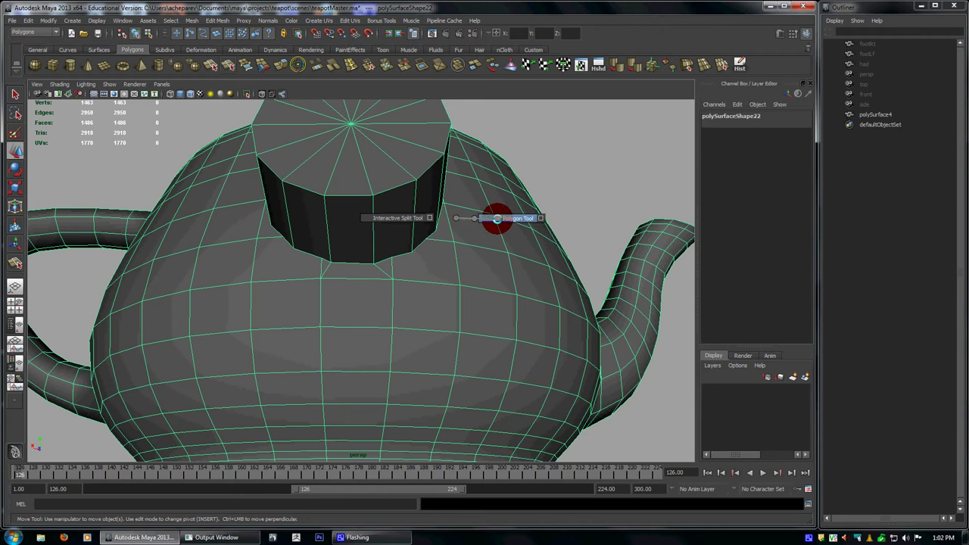
shift+right_drag(497, 219, 497, 218)
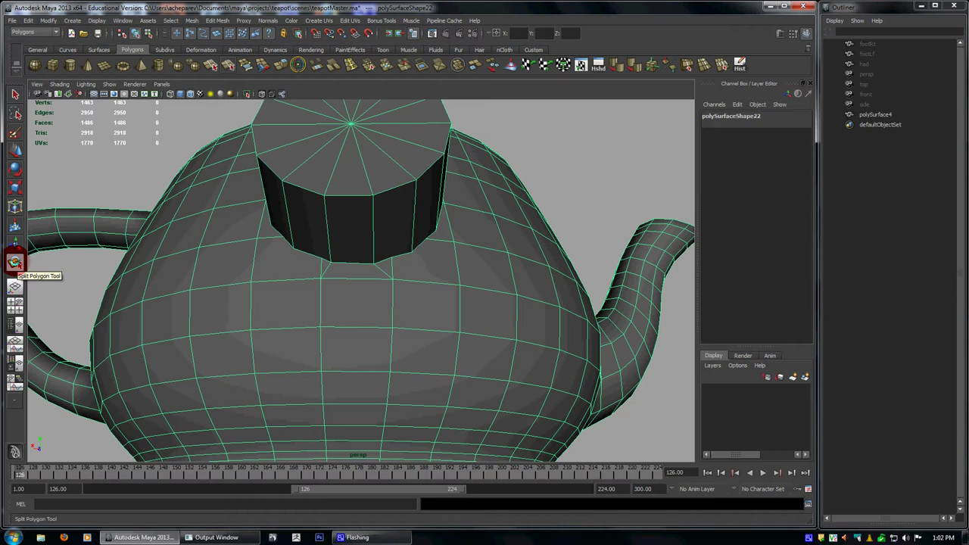
- Add the Split Polygon Tool to the Polygons shelf and check its tool settings
click(773, 78)
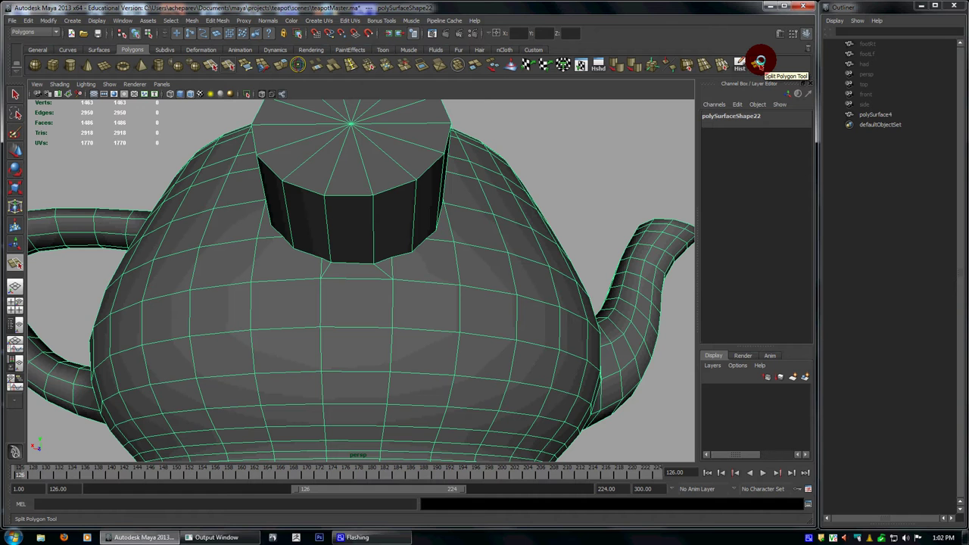
click(758, 62)
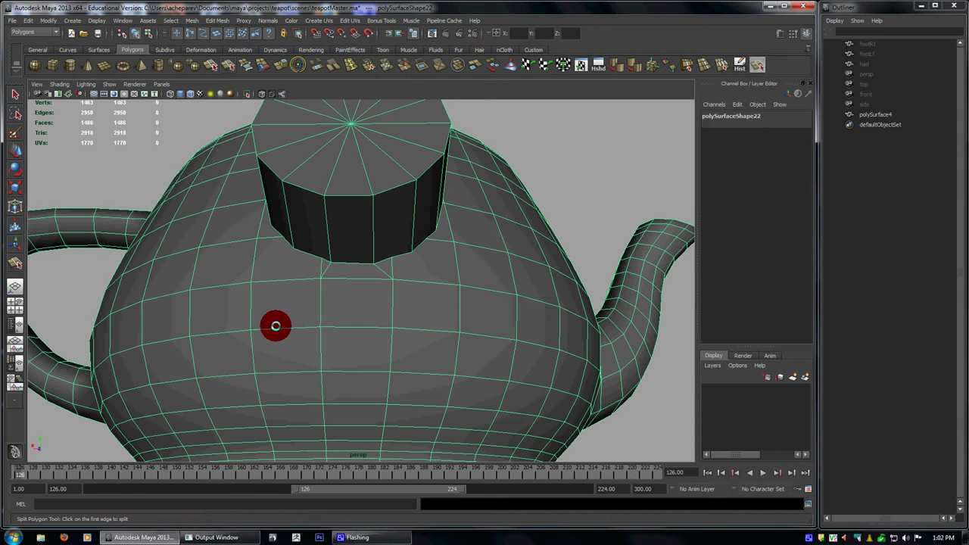
alt+drag(277, 325, 295, 325)
double_click(15, 266)
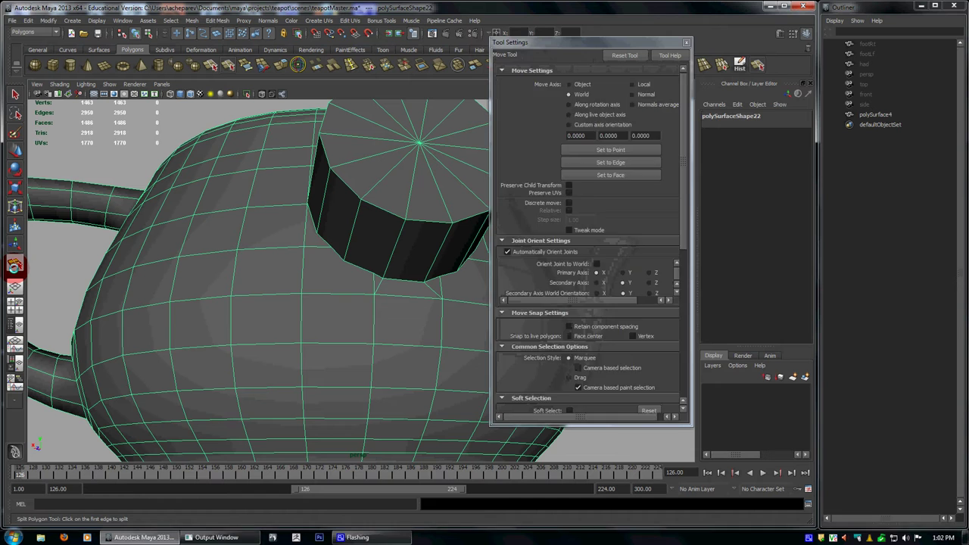
drag(582, 44, 661, 51)
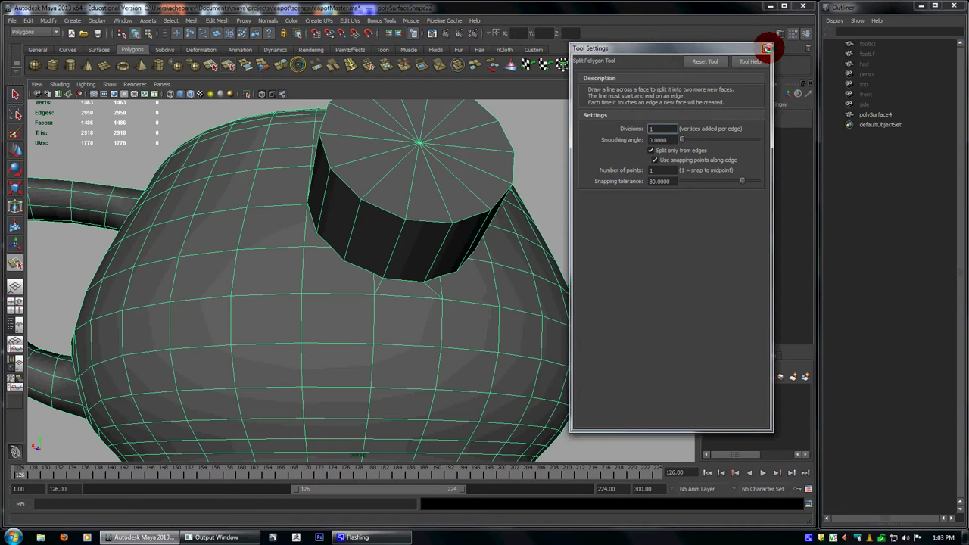
click(767, 48)
- Split the teapot faces on the cylinder's lower spout side, connecting two junction corners to the nearest teapot vertices
alt+drag(578, 220, 508, 233)
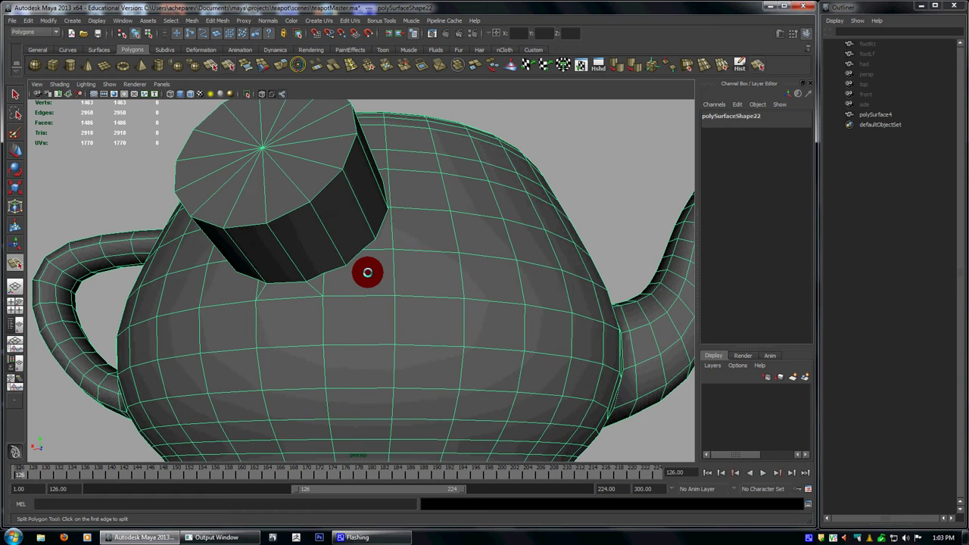
alt+drag(408, 270, 420, 333)
key(Return)
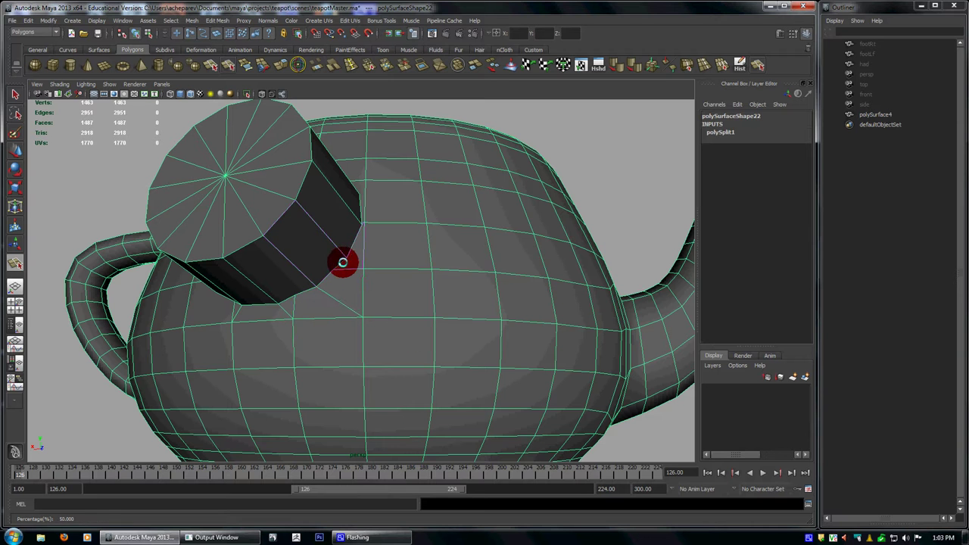
drag(343, 261, 426, 275)
key(Return)
- Split the teapot faces on the cylinder's lower handle side, connecting two junction corners to the nearest teapot vertices
alt+drag(290, 294, 352, 291)
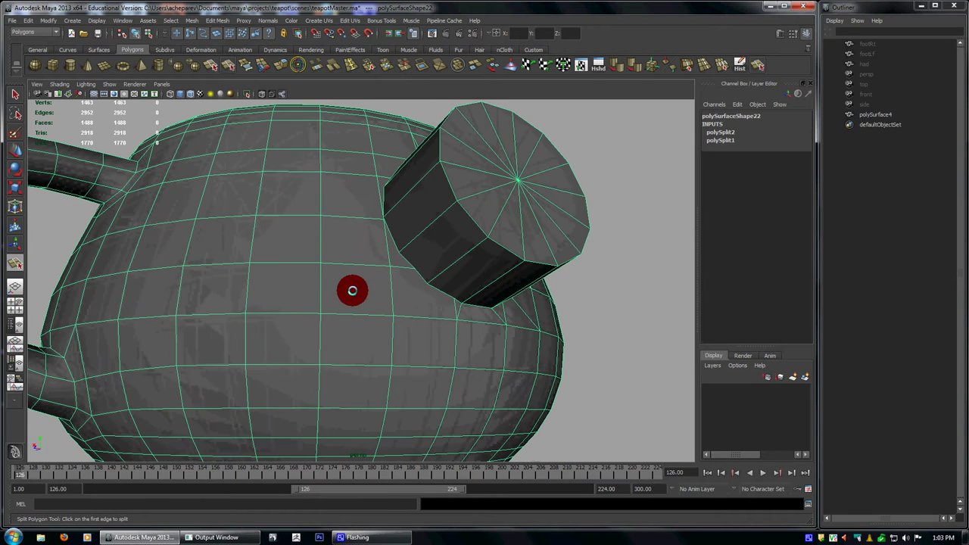
drag(423, 275, 318, 322)
key(Return)
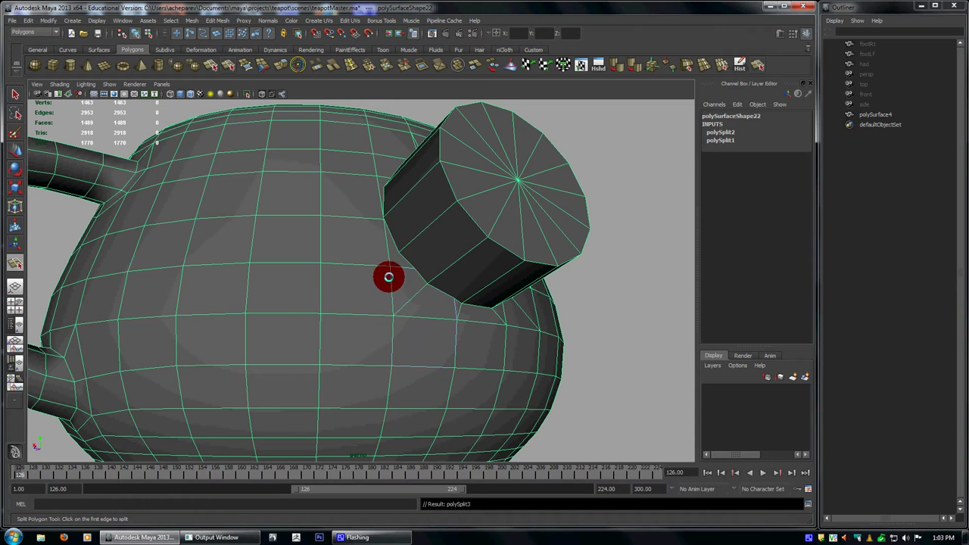
drag(402, 268, 336, 278)
drag(407, 261, 374, 206)
key(w)
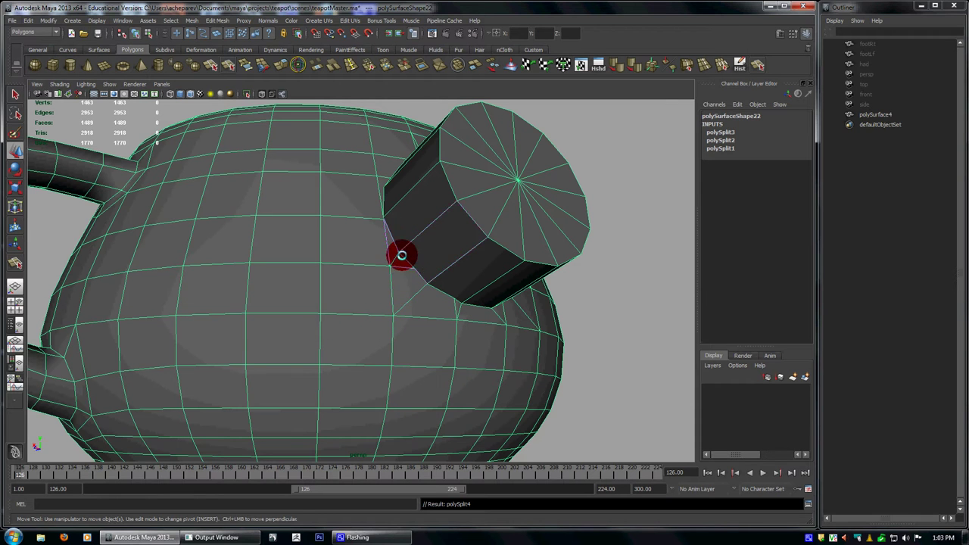
- Delete the four short leftover teapot edges that run into the lower part of the cylinder junction
right_drag(402, 260, 403, 247)
click(402, 266)
alt+drag(450, 310, 372, 281)
shift+click(373, 282)
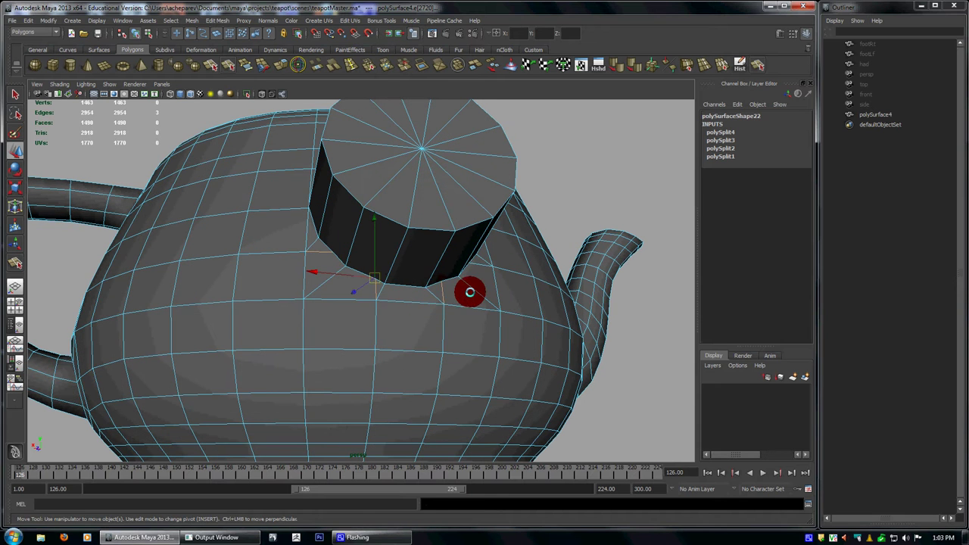
alt+drag(467, 288, 439, 290)
shift+click(423, 270)
shift+click(420, 272)
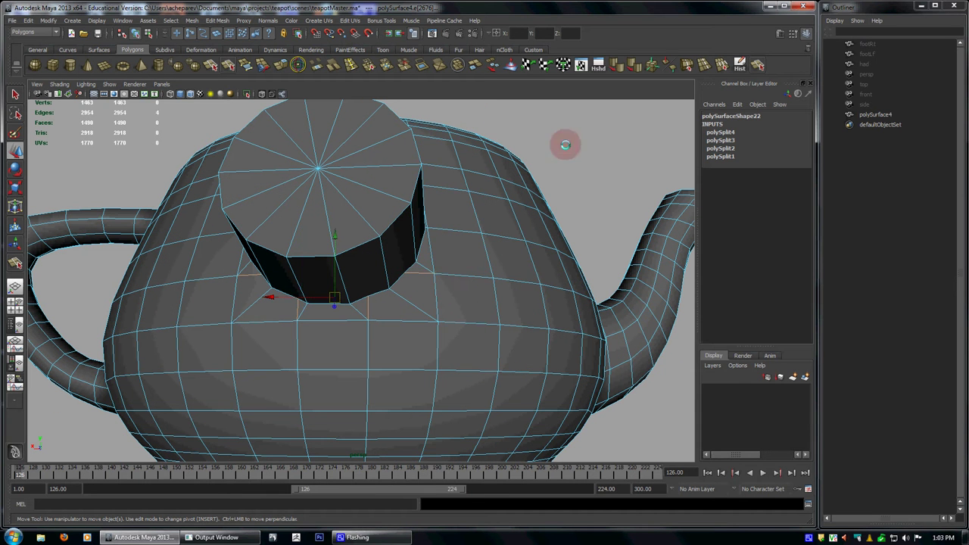
key(Delete)
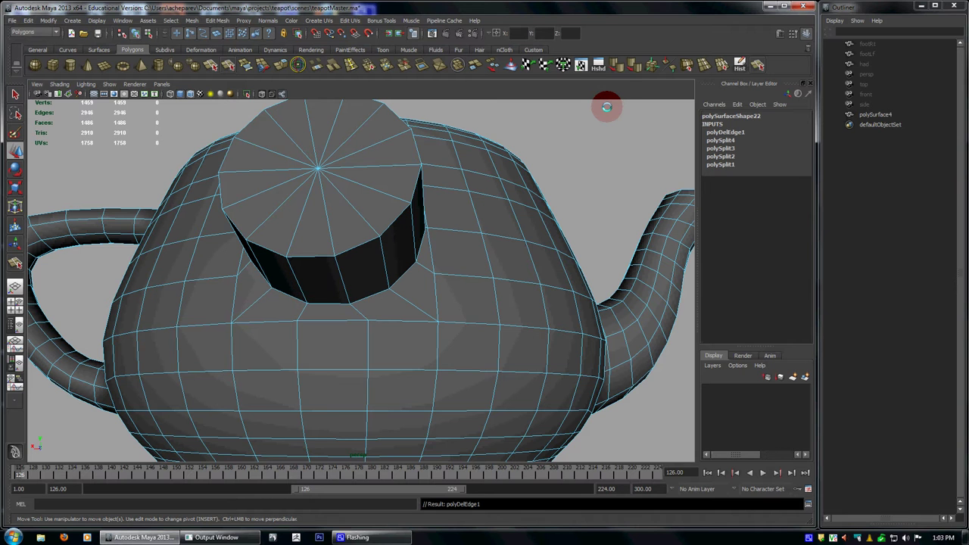
- Delete the two redundant teapot edges beside the split edges just above the cylinder
alt+drag(476, 193, 449, 184)
click(209, 19)
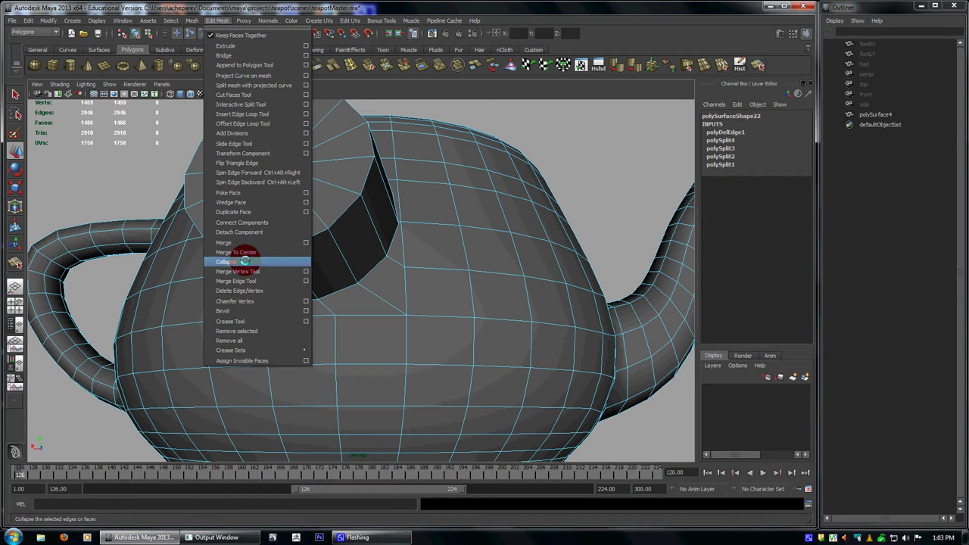
alt+drag(450, 272, 376, 277)
right_drag(376, 277, 376, 266)
alt+right_drag(377, 266, 405, 281)
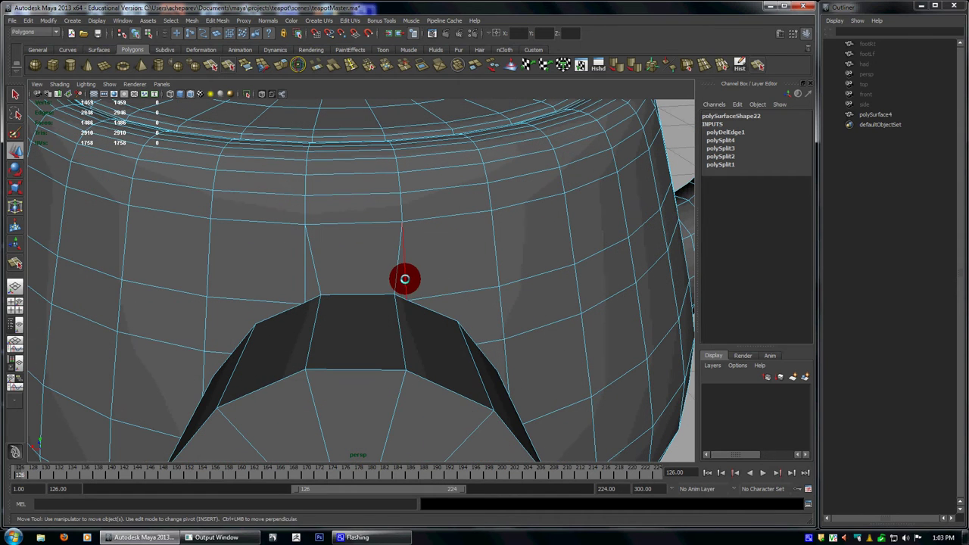
click(405, 279)
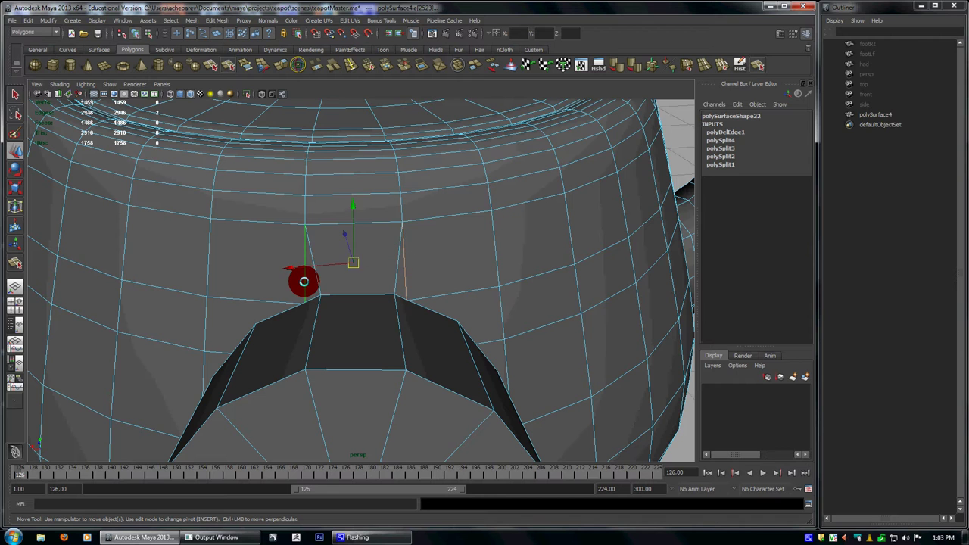
alt+drag(305, 277, 431, 275)
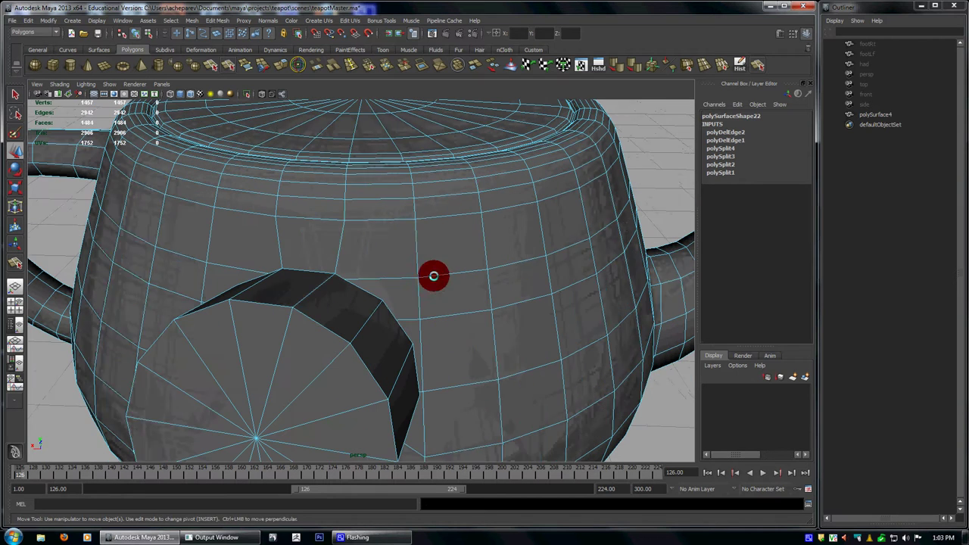
- Examine the horizontal teapot edge loops that run into the upper part of the cylinder junction
key(y)
alt+drag(464, 321, 423, 266)
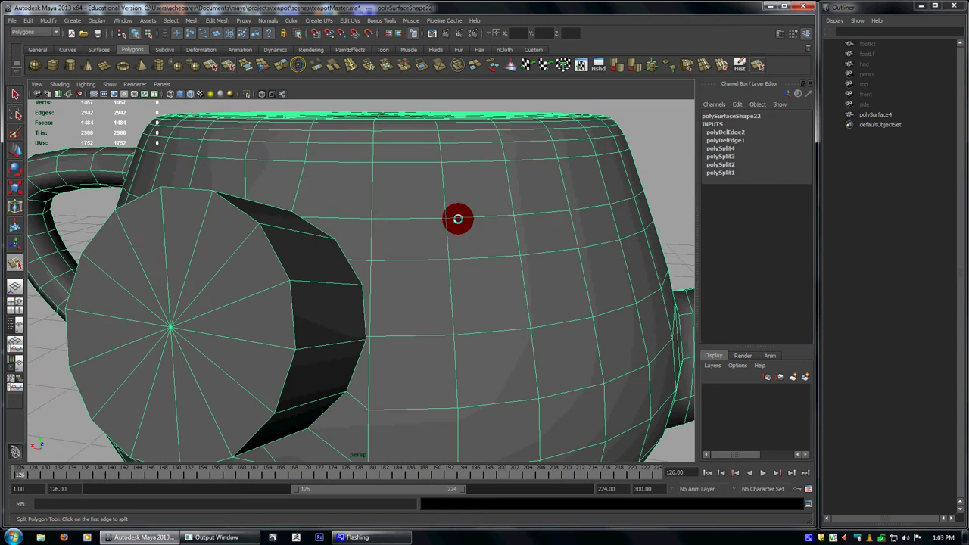
alt+drag(459, 217, 381, 238)
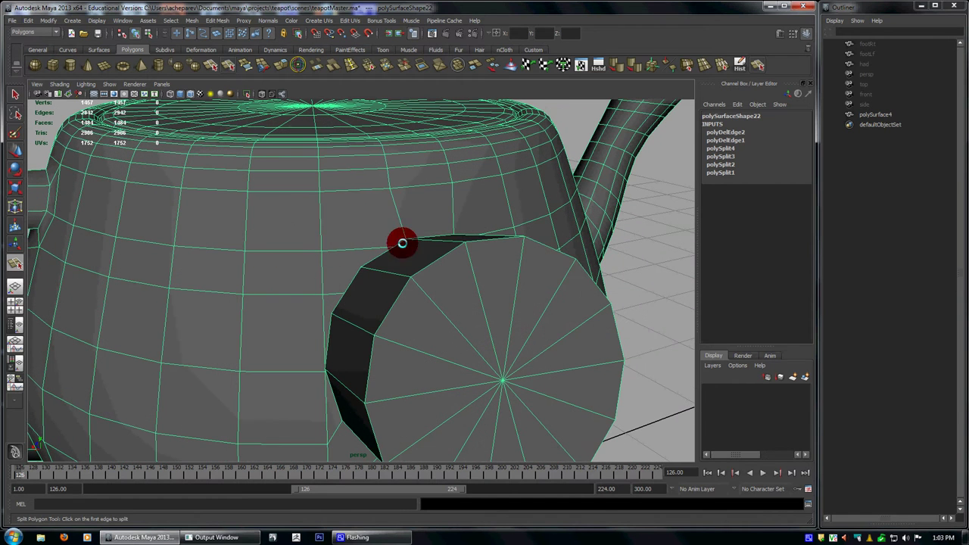
alt+drag(550, 234, 539, 232)
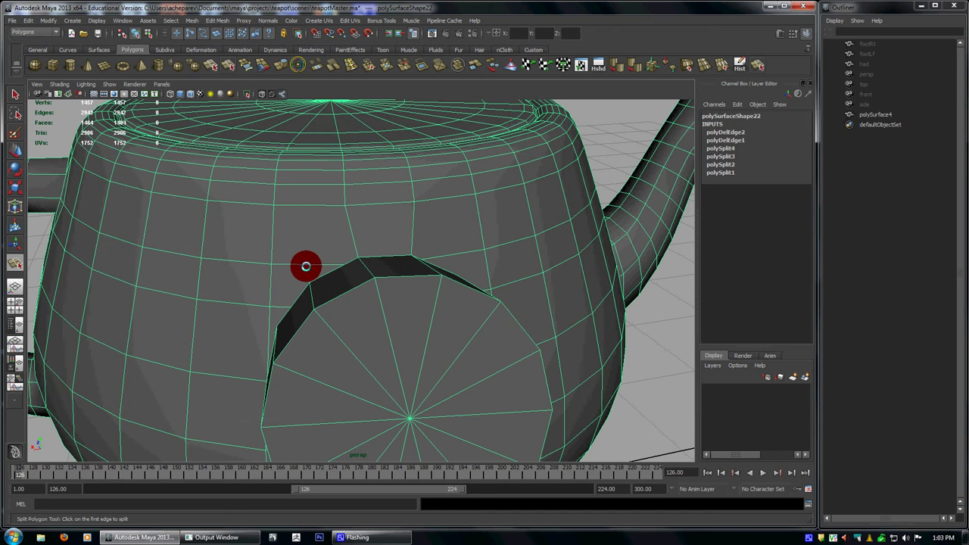
alt+drag(331, 265, 339, 262)
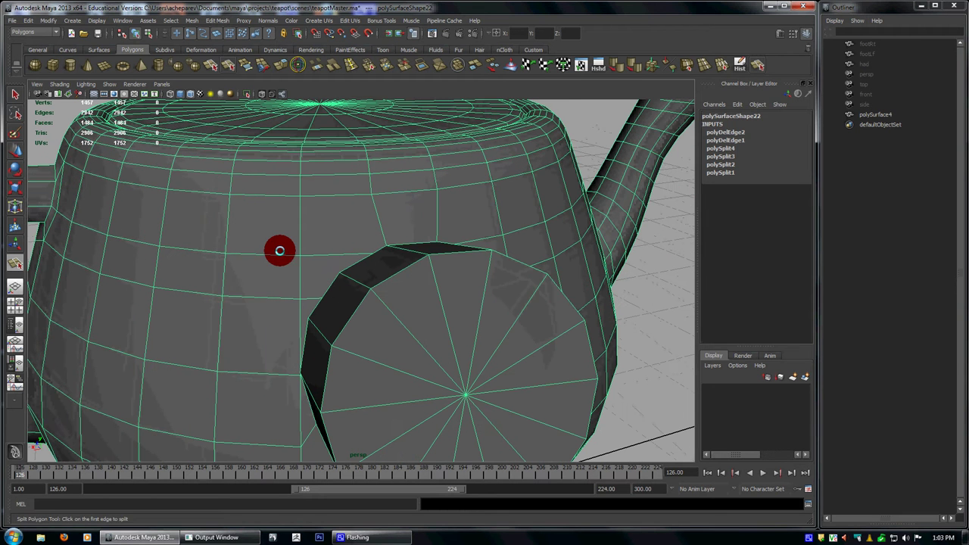
key(w)
right_drag(264, 255, 264, 234)
double_click(261, 255)
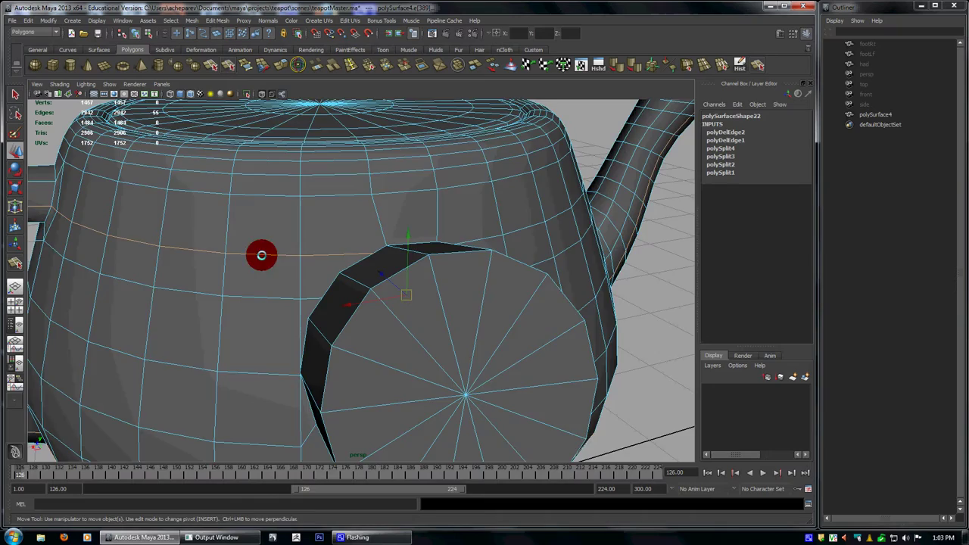
alt+drag(260, 253, 343, 268)
shift+double_click(350, 296)
- Start a split from the handle-side edge loop to the next vertical edge and turn off snapping points along edges
key(y)
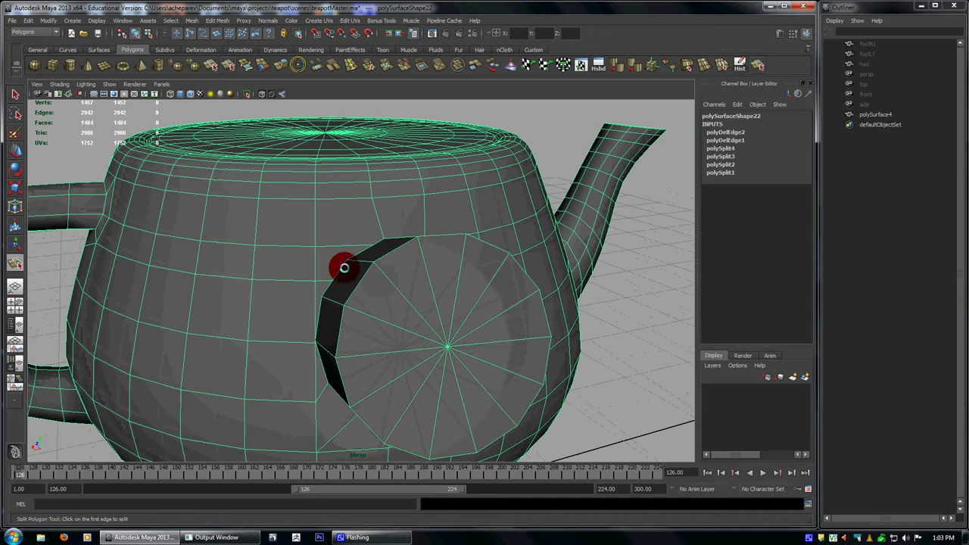
click(254, 245)
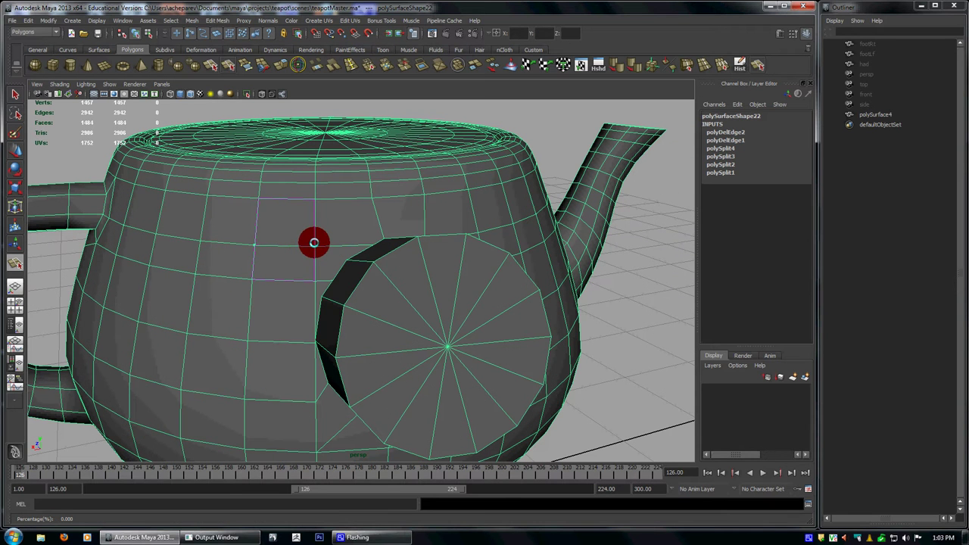
click(315, 240)
double_click(15, 265)
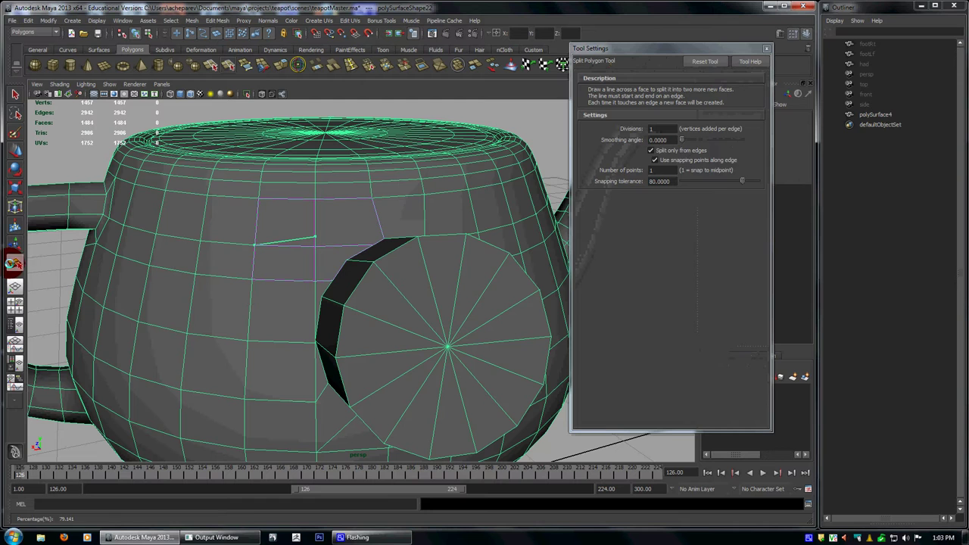
click(708, 161)
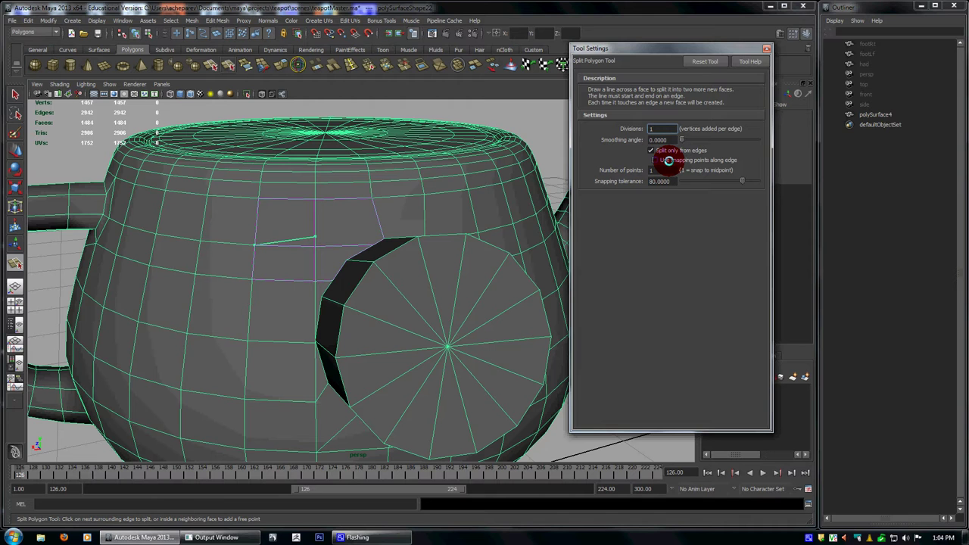
middle_drag(318, 240, 327, 267)
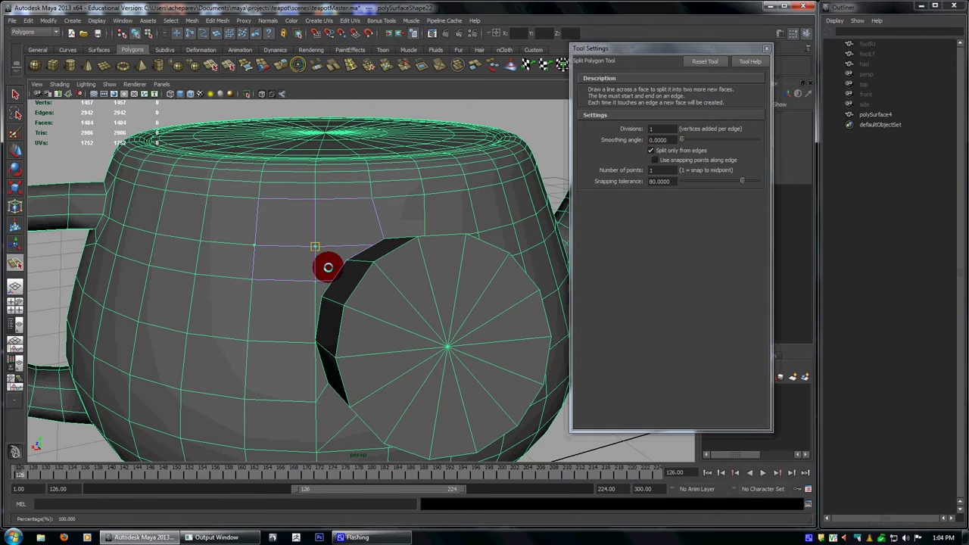
drag(328, 268, 324, 245)
click(767, 50)
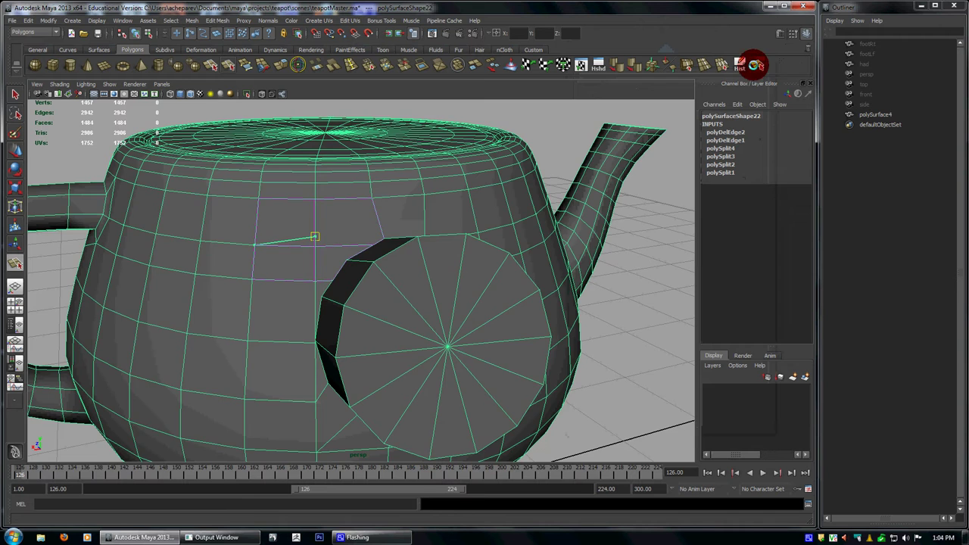
- Complete the split across the faces above the cylinder, ending at the horizontal loop's vertex on the spout side
alt+right_drag(324, 306, 357, 226)
drag(355, 231, 354, 232)
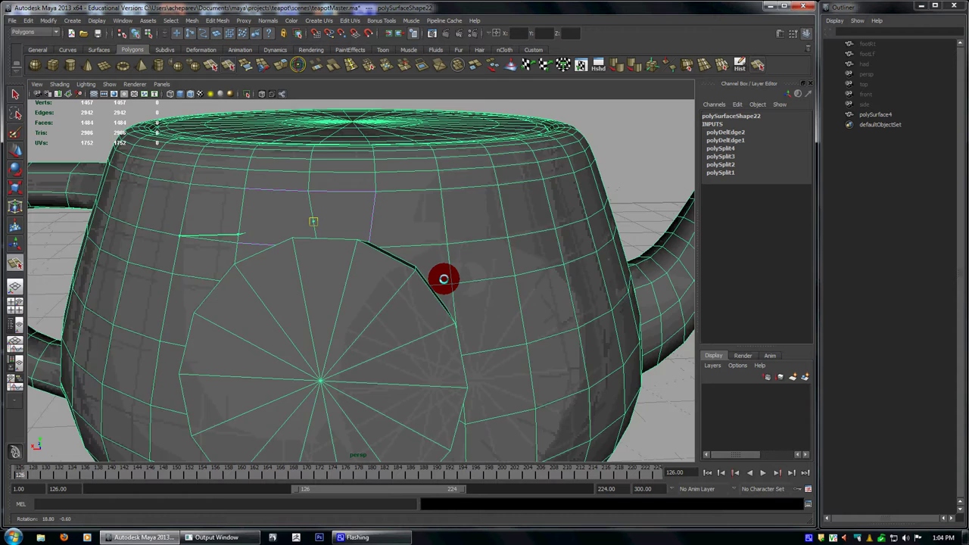
alt+drag(444, 279, 474, 284)
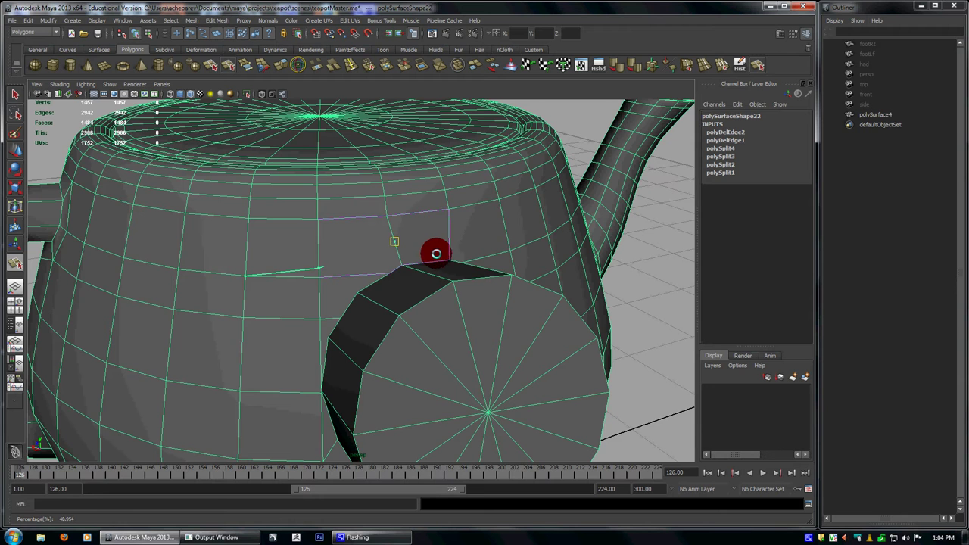
alt+drag(436, 254, 450, 269)
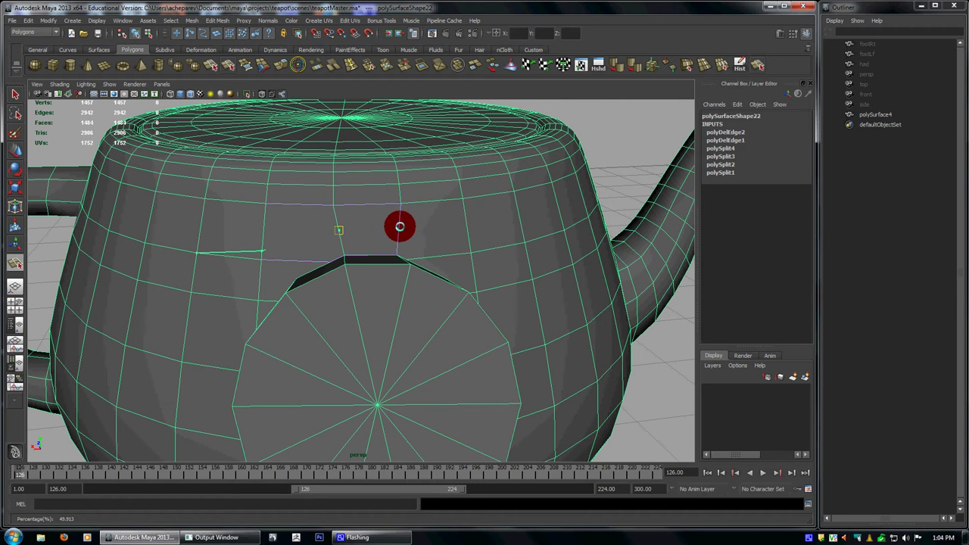
alt+drag(400, 229, 399, 255)
click(386, 243)
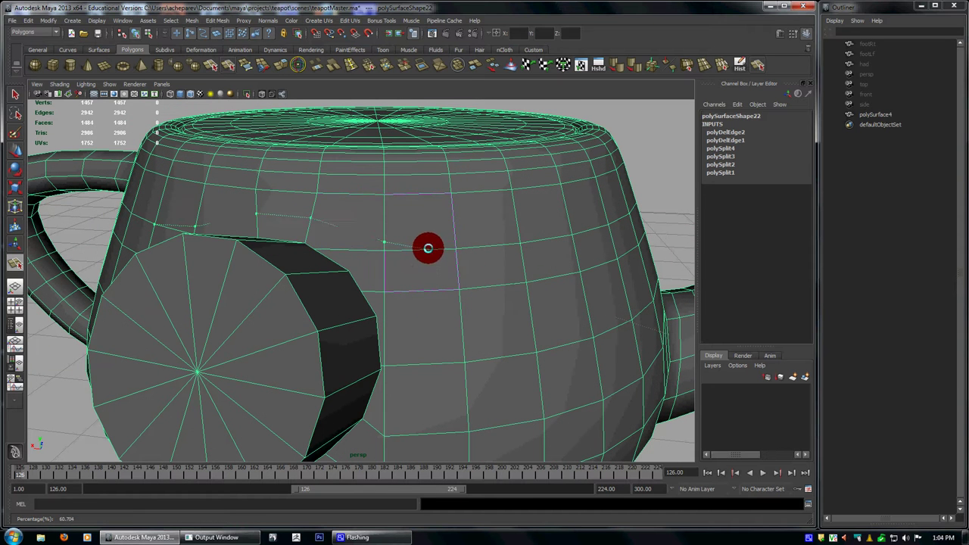
key(w)
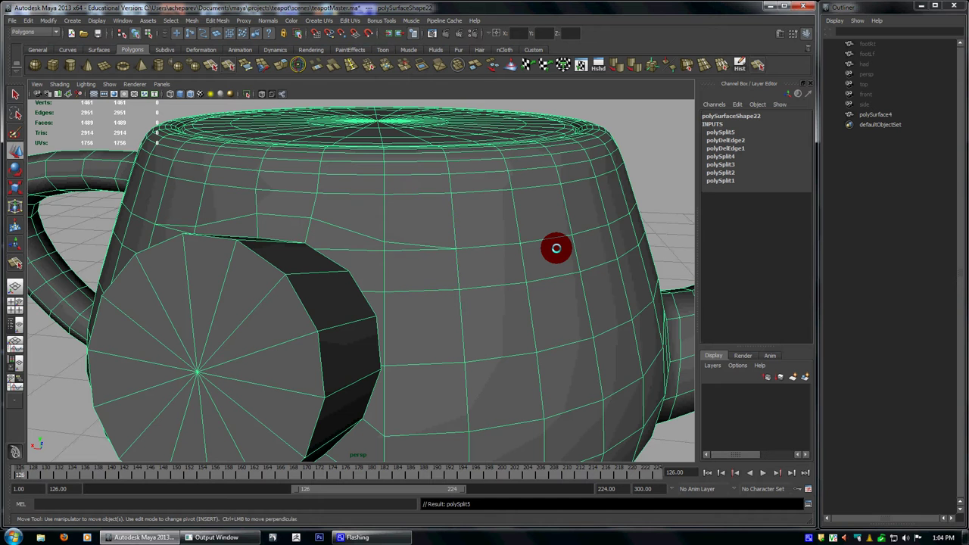
- Delete the old horizontal teapot edges between the new split line and the top of the cylinder
alt+drag(412, 274, 421, 285)
right_drag(402, 274, 400, 255)
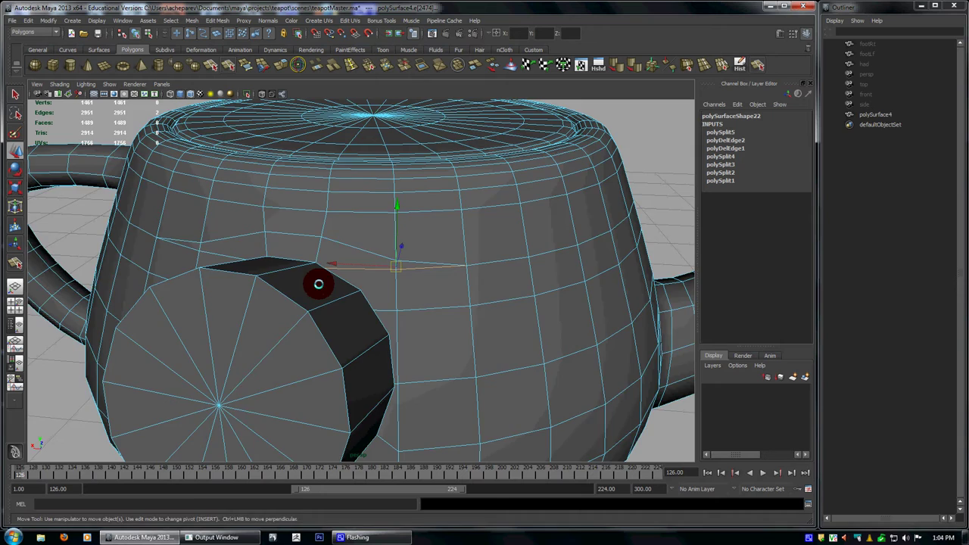
alt+drag(318, 284, 379, 280)
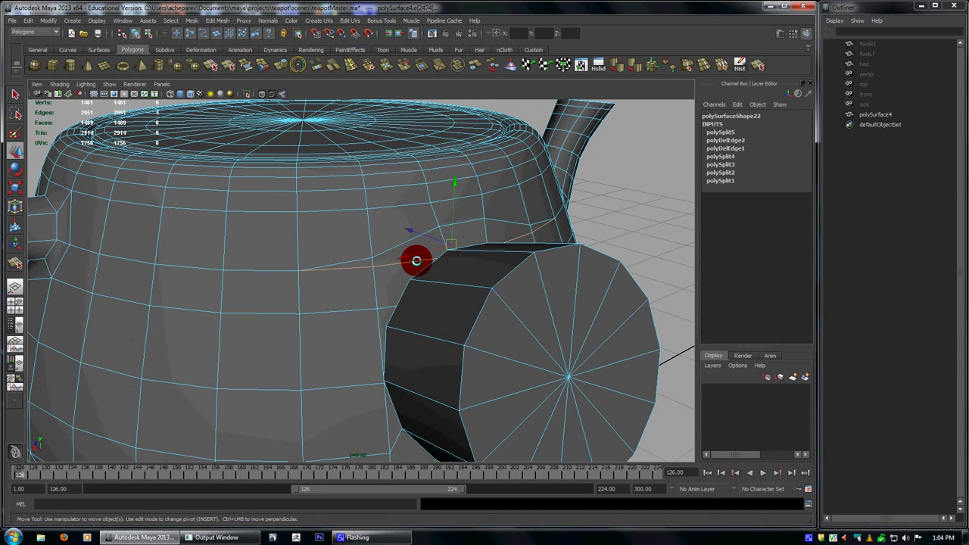
alt+drag(506, 299, 470, 302)
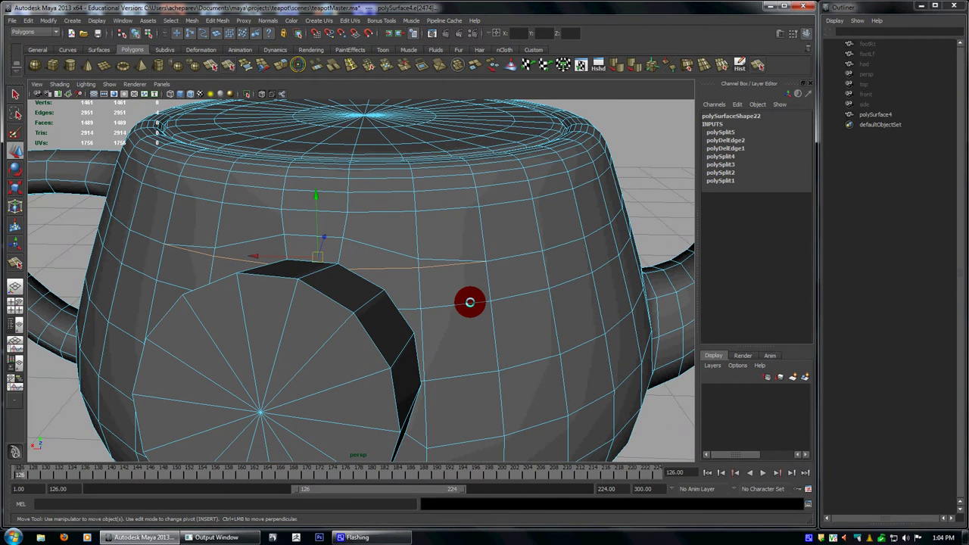
key(ctrl+BackSpace)
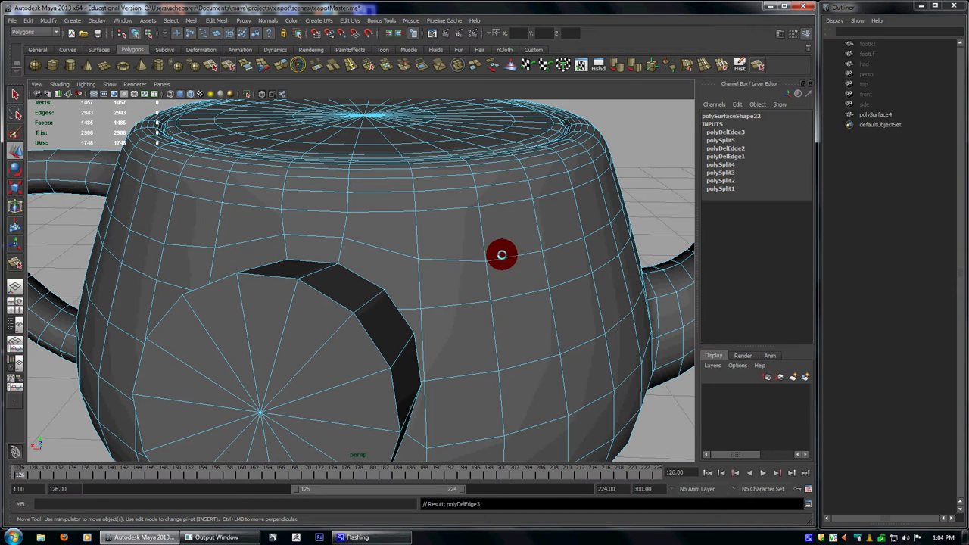
- Split the faces diagonally from the two upper corner vertices of the teapot loop to the nearest cylinder vertices
click(241, 68)
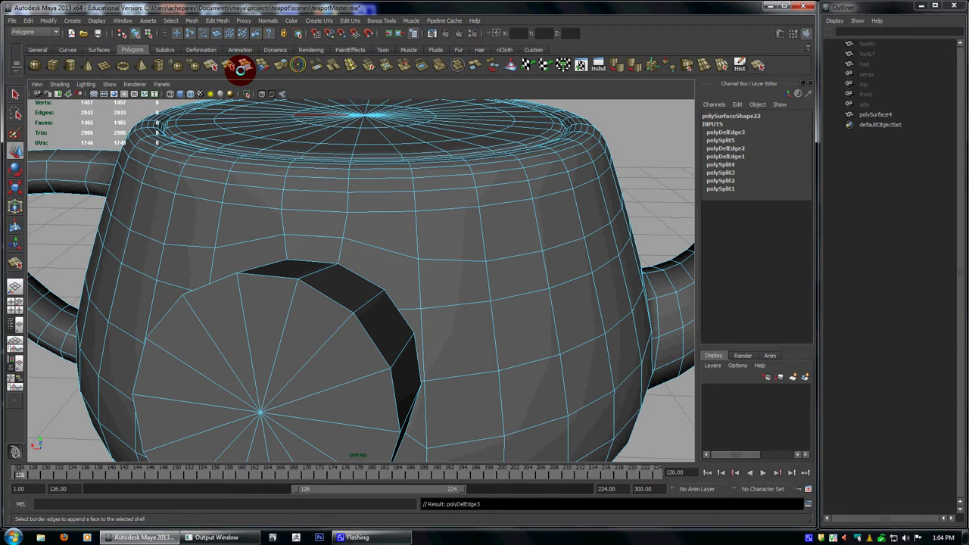
click(229, 66)
drag(364, 277, 445, 314)
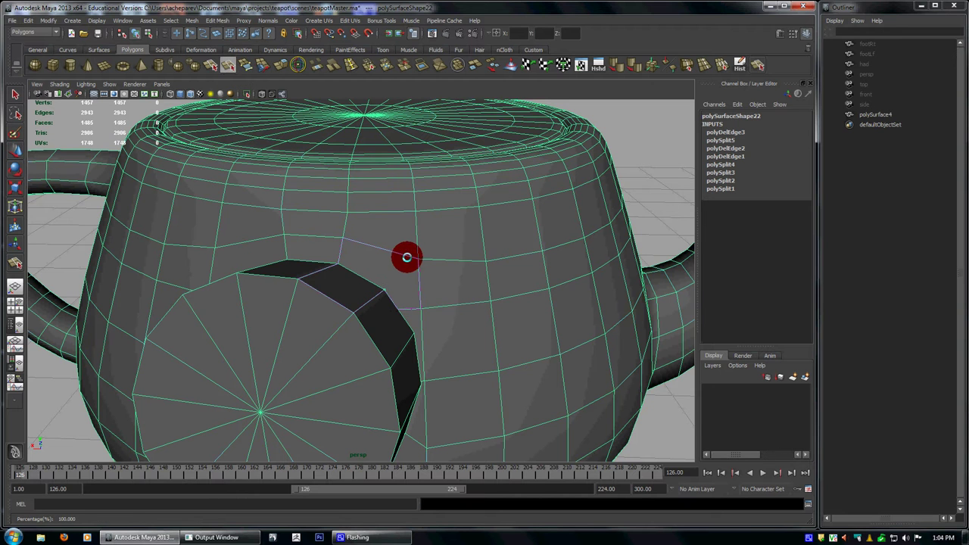
drag(408, 257, 446, 277)
key(Return)
alt+drag(297, 278, 281, 316)
key(w)
- Split a bowed vertical edge line down the handle side of the cylinder, from the upper to the lower corner vertex
alt+drag(468, 323, 389, 312)
alt+right_drag(389, 311, 410, 340)
alt+drag(409, 341, 406, 285)
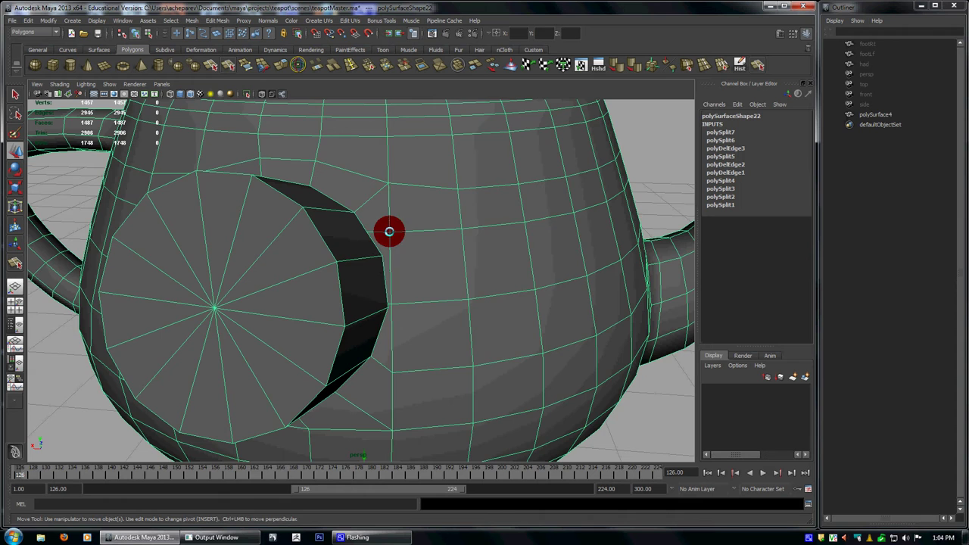
alt+drag(380, 335, 346, 202)
alt+drag(317, 282, 376, 266)
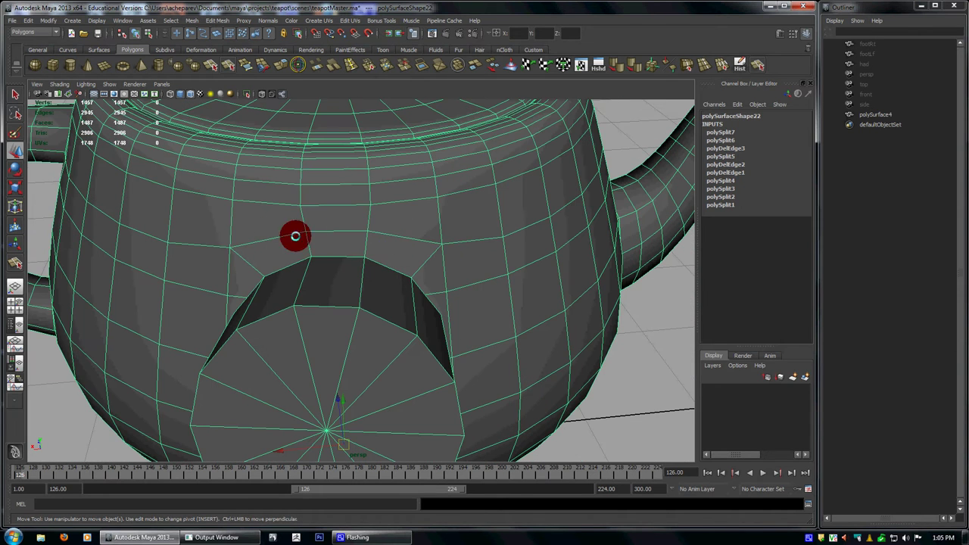
alt+drag(361, 227, 334, 248)
key(g)
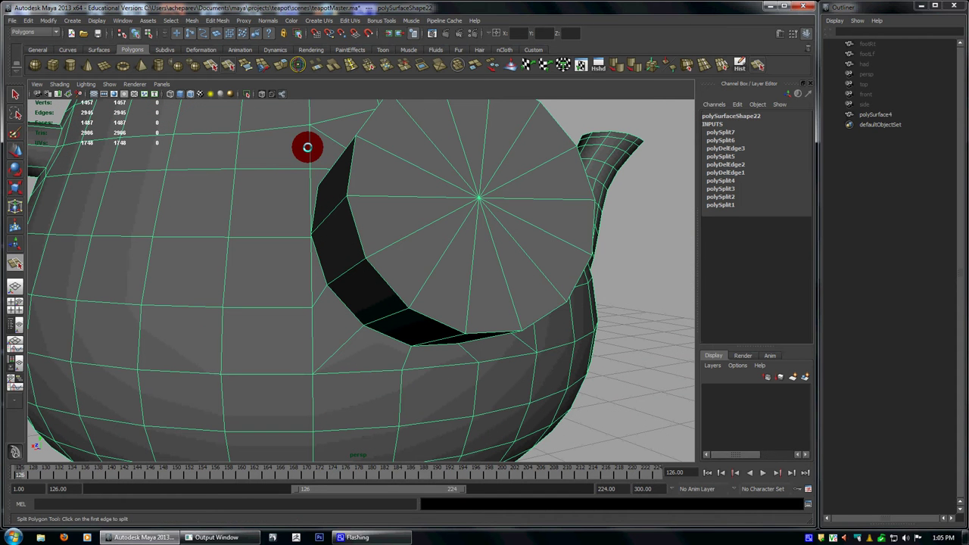
click(313, 103)
click(311, 99)
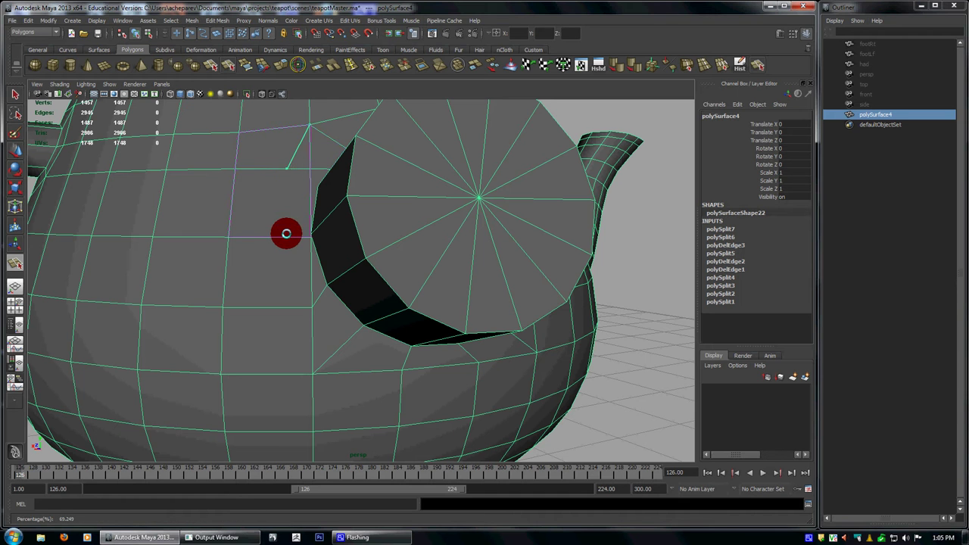
click(272, 238)
alt+drag(272, 238, 279, 286)
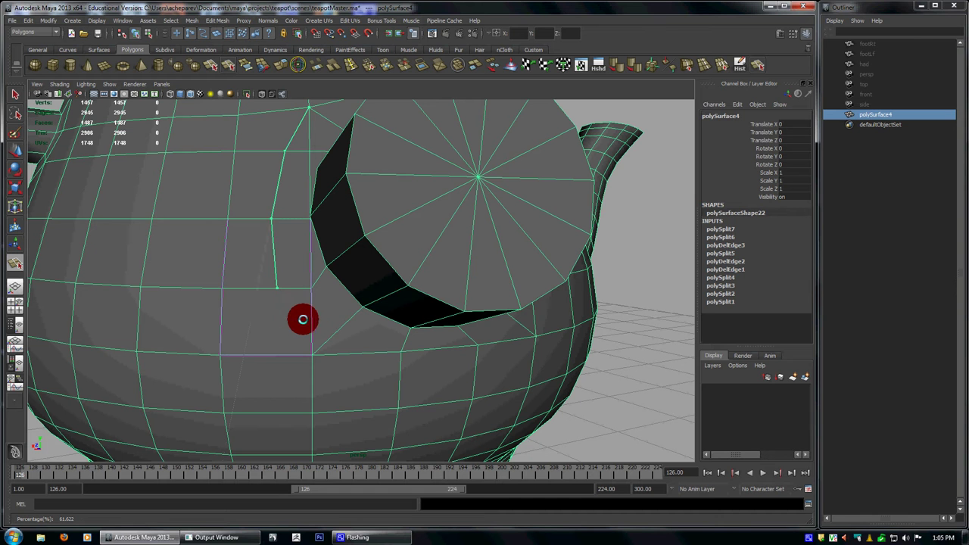
mouse_move(311, 321)
mouse_down()
mouse_move(312, 402)
mouse_move(336, 357)
mouse_move(304, 333)
mouse_up()
key(Return)
- Split a curved edge line below the cylinder between the lower corners and another up its spout side to the upper corner
click(300, 343)
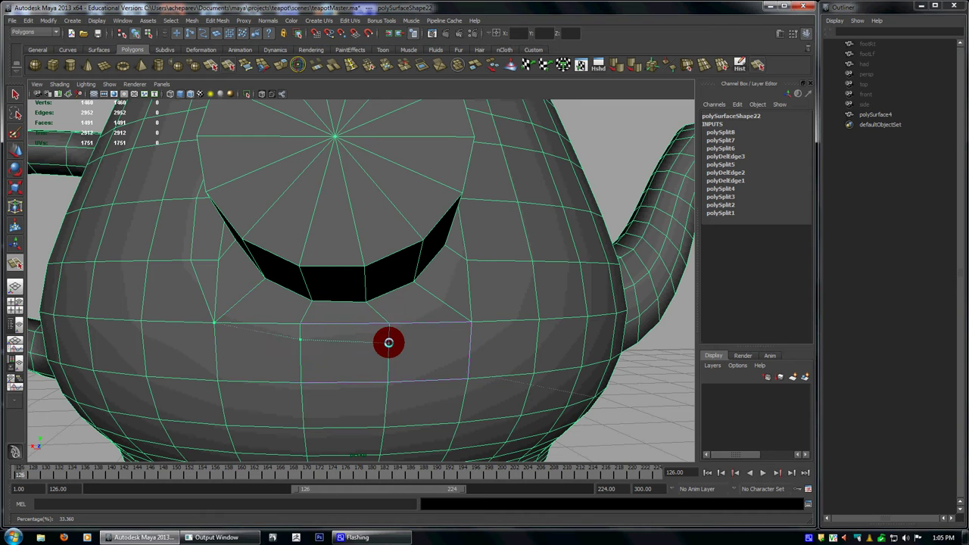
mouse_move(424, 323)
mouse_down()
mouse_move(523, 331)
mouse_move(453, 327)
mouse_move(460, 368)
mouse_move(384, 327)
mouse_move(424, 331)
mouse_move(414, 334)
mouse_up()
key(Return)
click(384, 324)
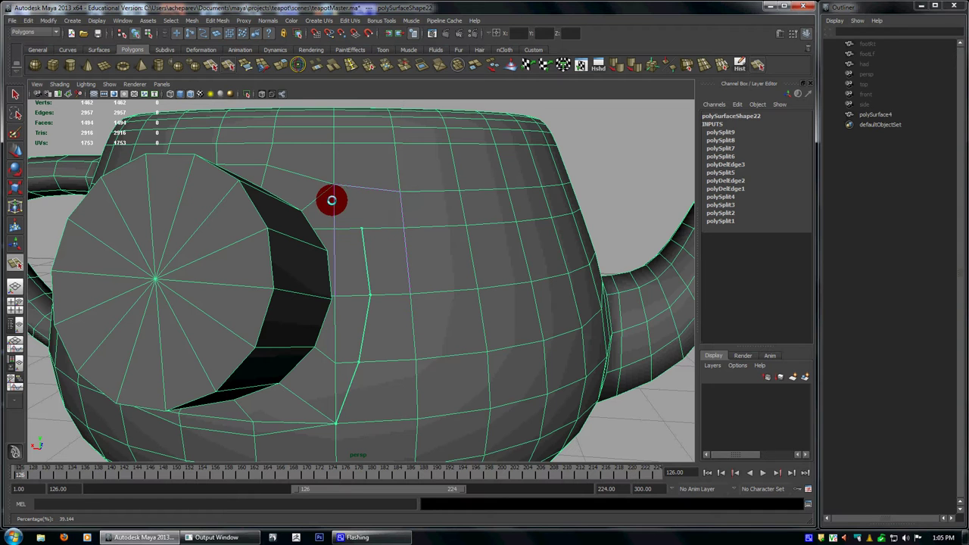
key(w)
- Delete the old vertical teapot edges running between the new split lines and the cylinder on both sides
right_click(327, 225)
key(q)
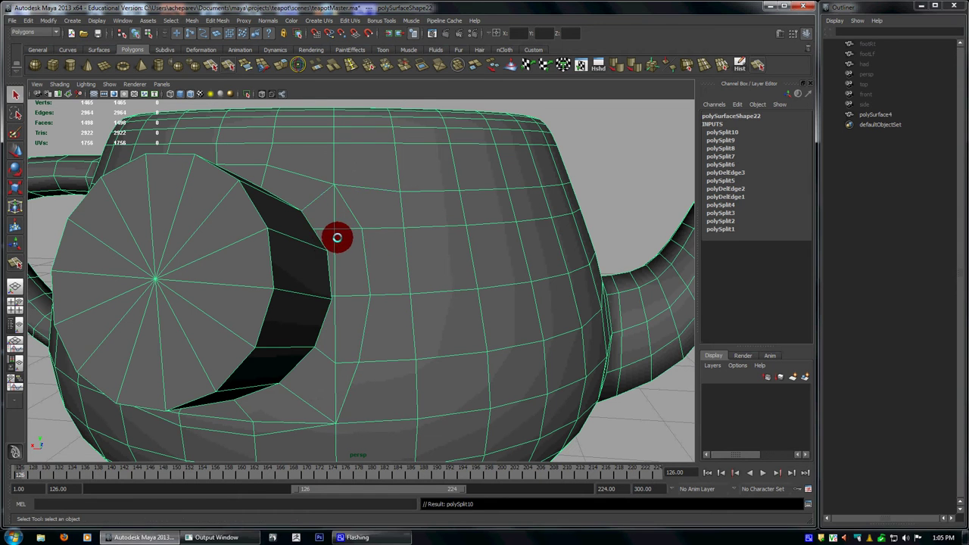
alt+drag(336, 239, 329, 262)
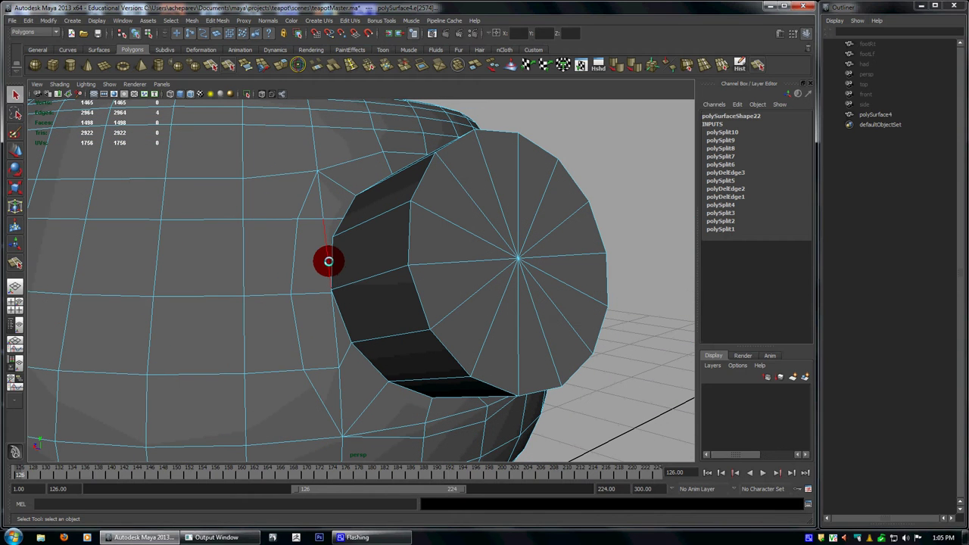
shift+double_click(334, 318)
mouse_move(381, 348)
alt+mouse_down()
mouse_move(370, 367)
mouse_move(377, 365)
alt+mouse_up()
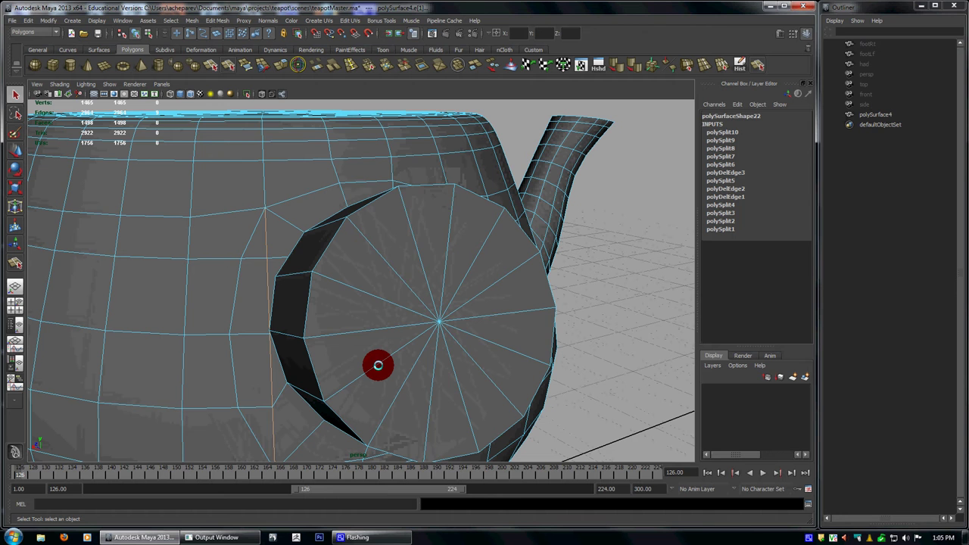
key(Delete)
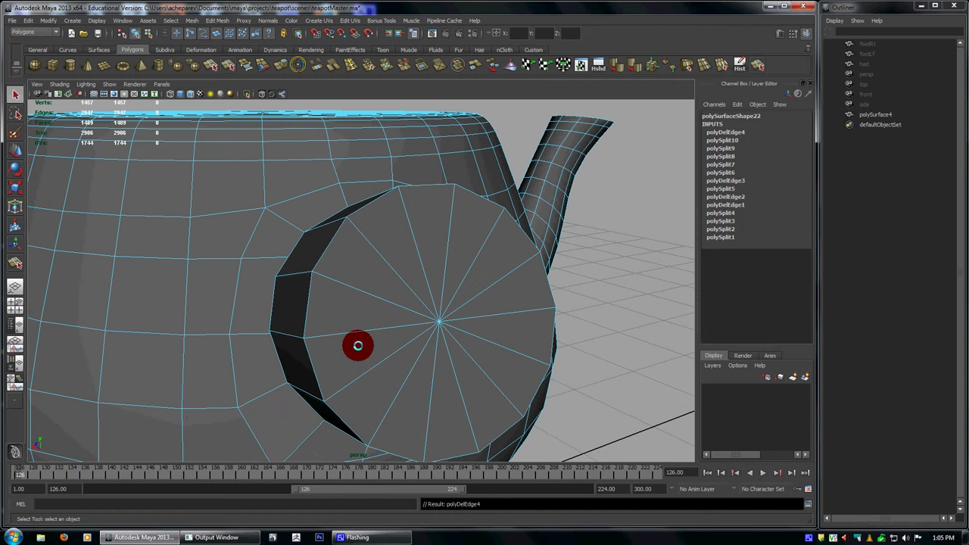
- Delete the short horizontal edges connecting the new vertical split lines to the cylinder on both sides
scroll(358, 345, up, 10)
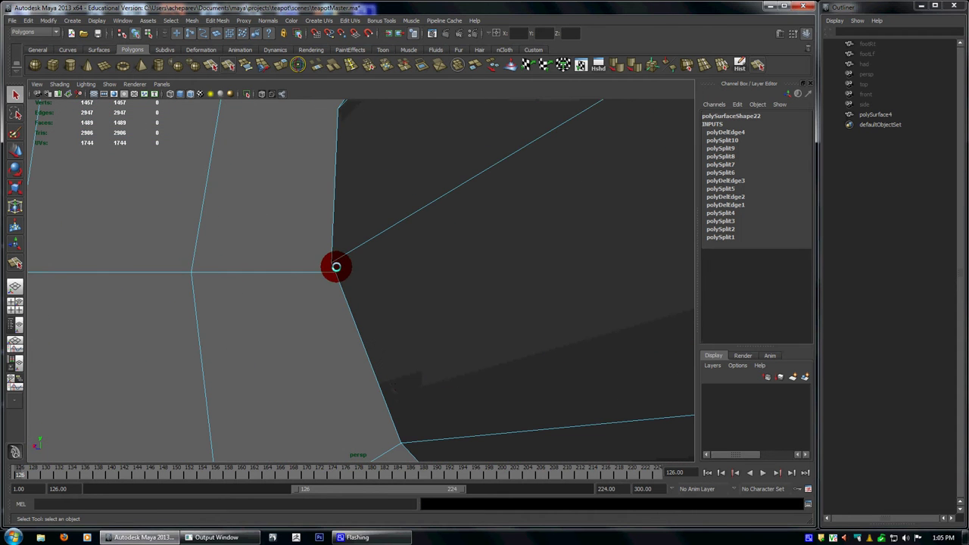
click(331, 272)
alt+drag(331, 273, 347, 318)
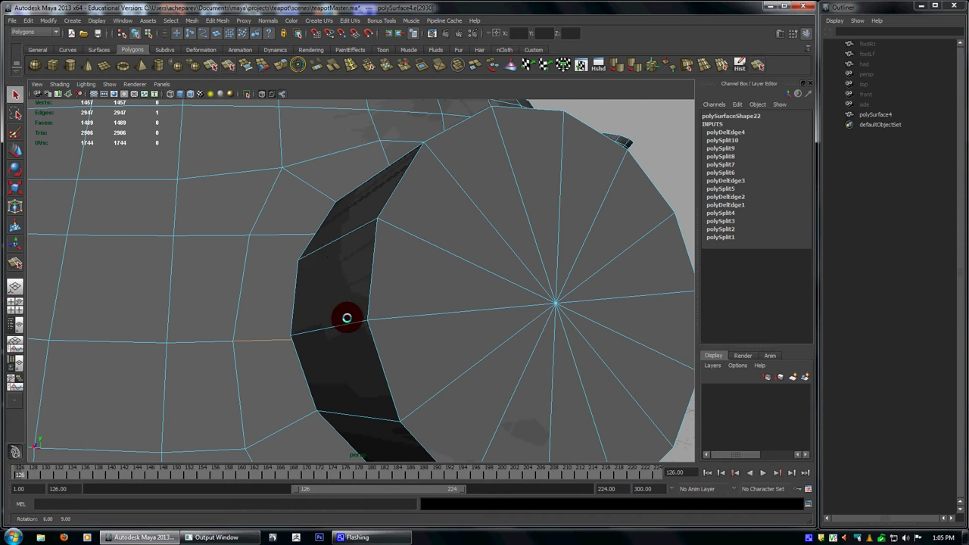
shift+click(296, 233)
alt+drag(539, 354, 458, 344)
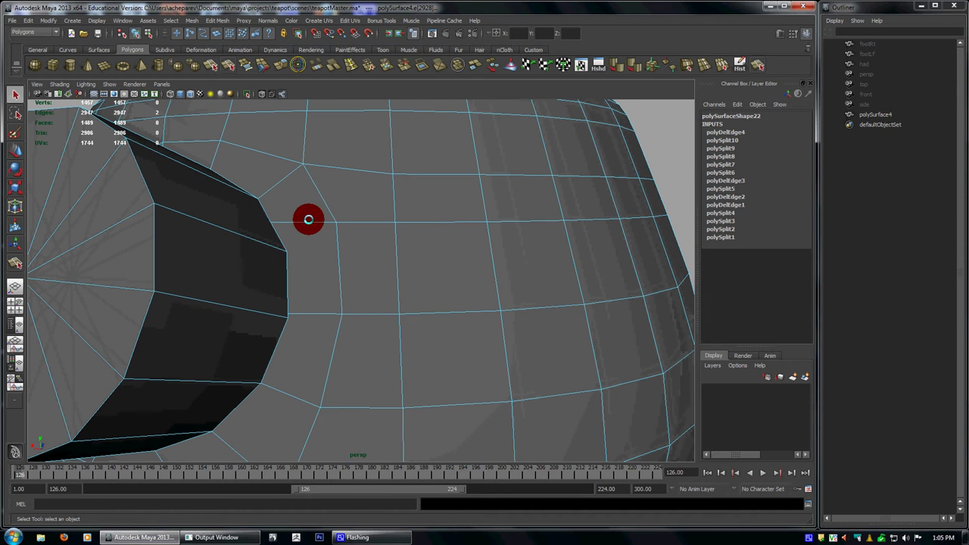
shift+click(299, 221)
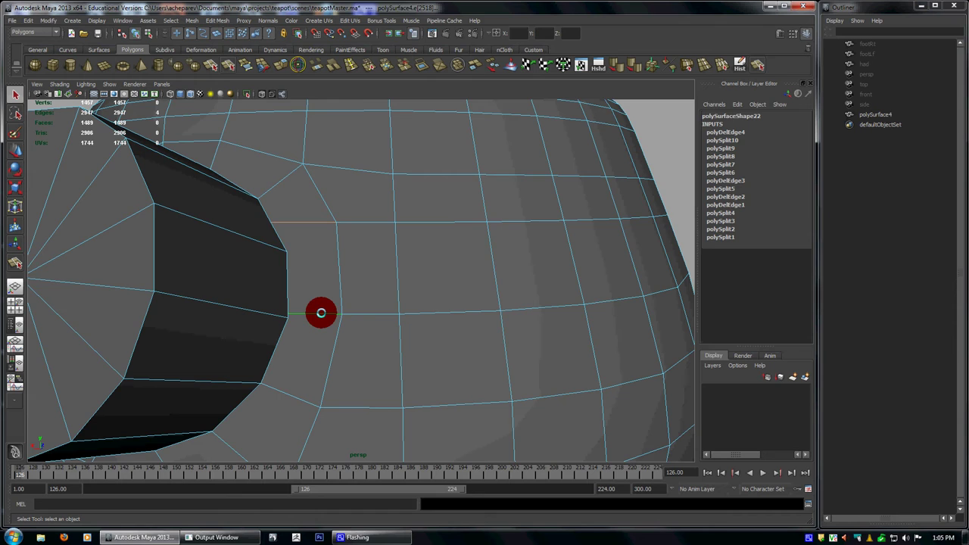
key(ctrl+Delete)
- Split two edges on the handle side, connecting the cylinder's vertices to the matching vertices of the surrounding edge line
alt+drag(485, 298, 420, 281)
alt+right_drag(422, 283, 348, 264)
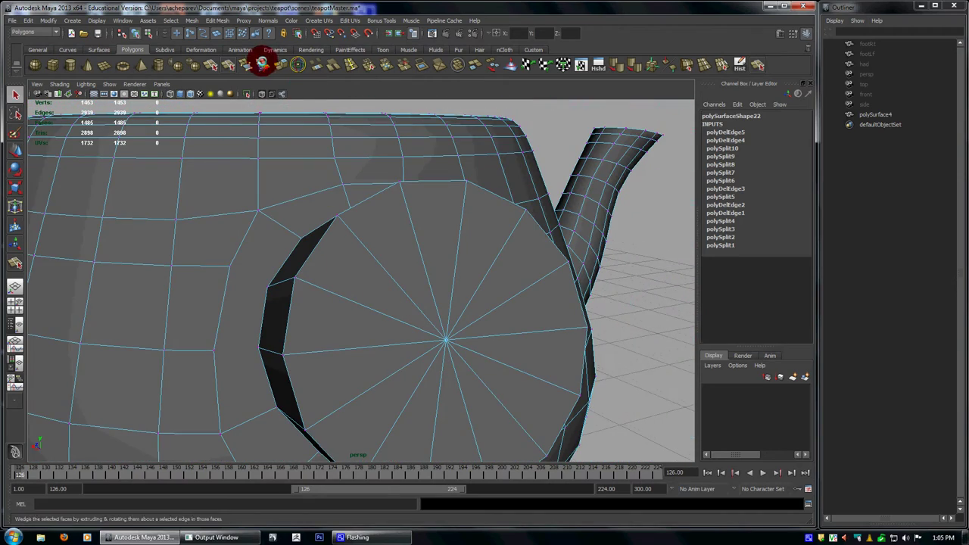
click(230, 64)
alt+drag(288, 275, 291, 264)
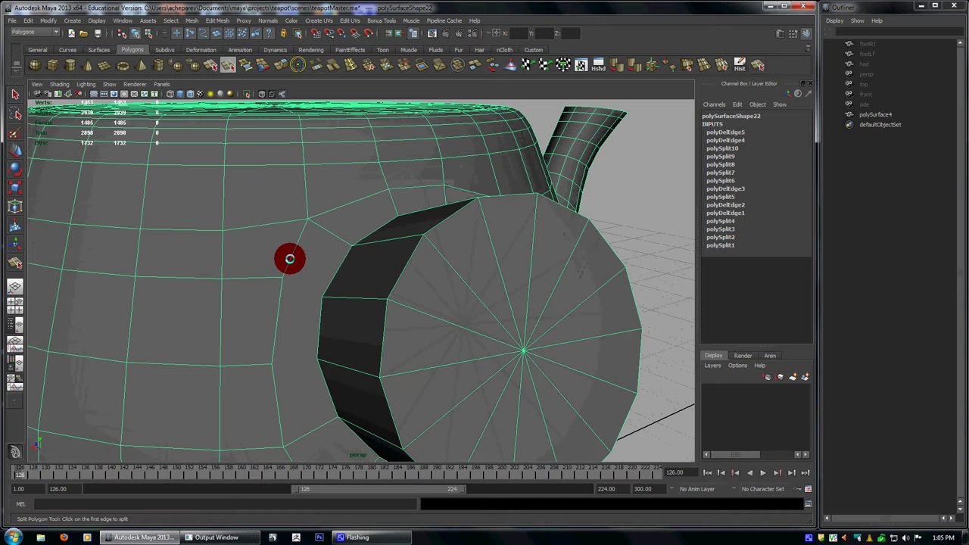
click(290, 259)
key(Return)
click(319, 335)
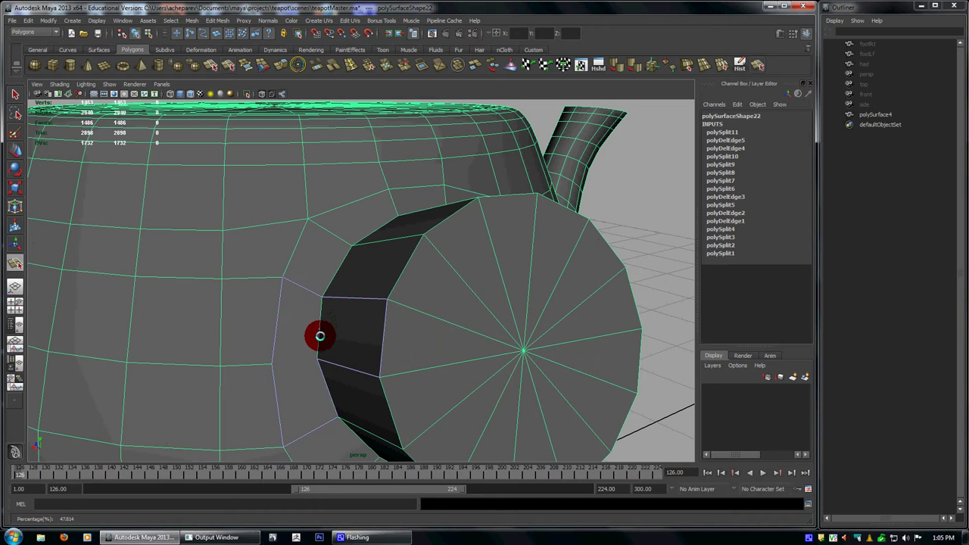
click(271, 360)
key(Return)
- Split two edges on the spout side, connecting the cylinder's vertices to the matching vertices of the surrounding edge line
alt+drag(523, 350, 442, 338)
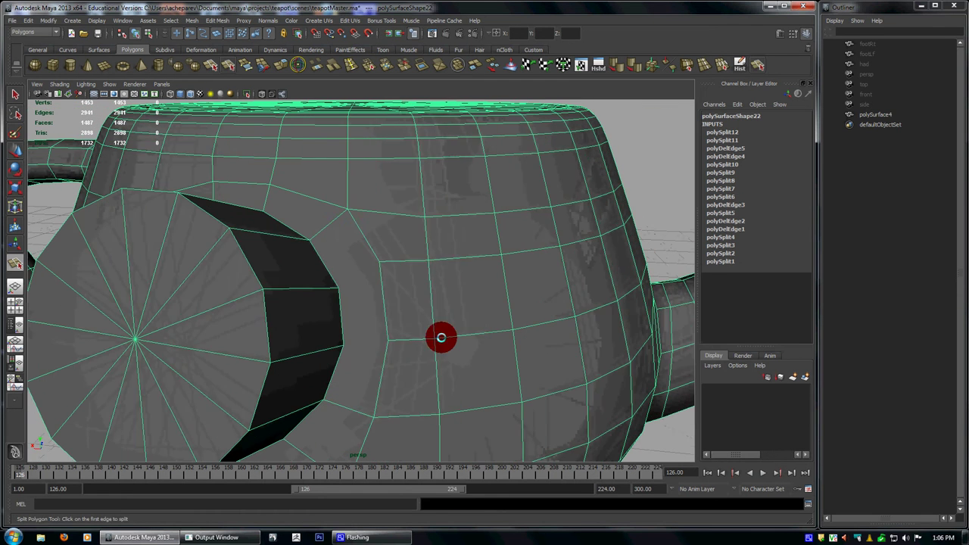
click(336, 283)
click(373, 255)
key(Return)
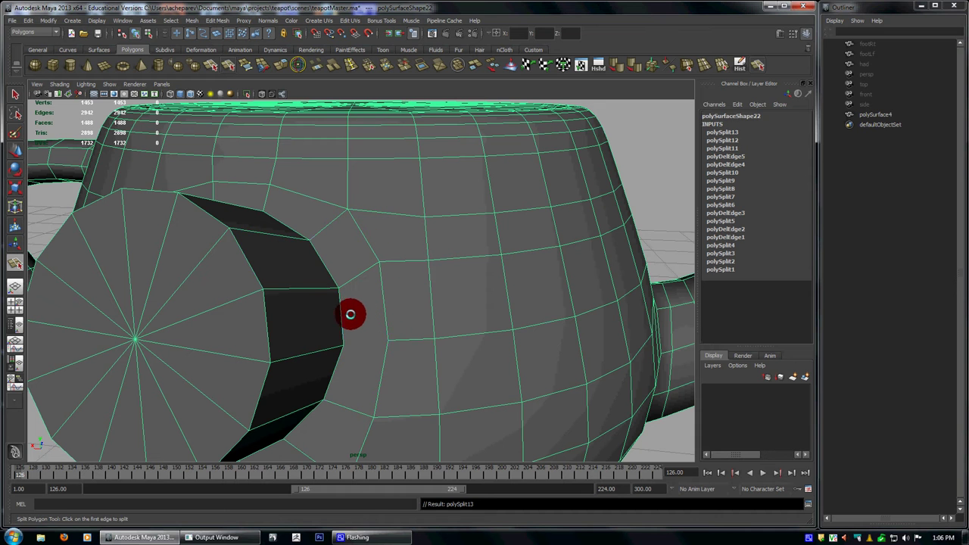
click(387, 331)
key(w)
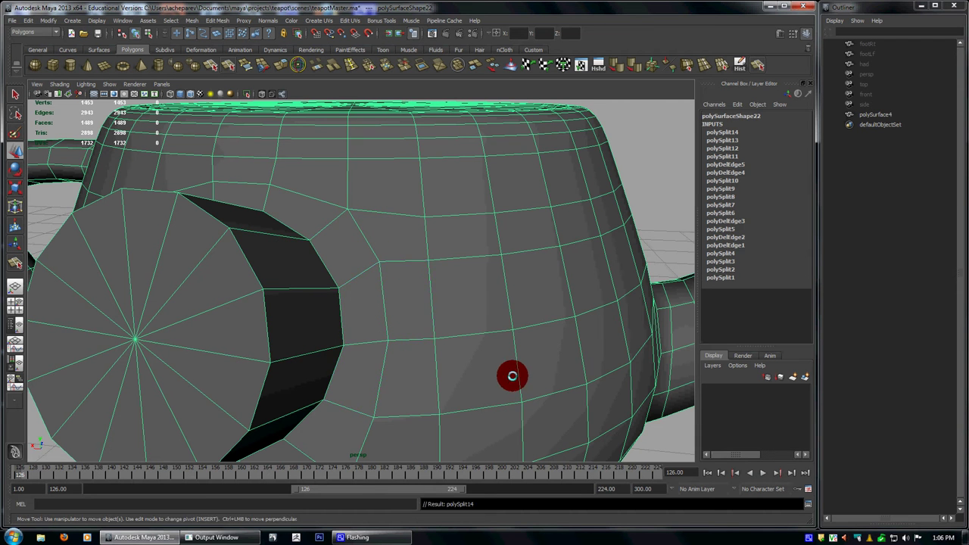
- Delete the old horizontal edges below the cylinder above the curved split line and return to object selection
alt+right_drag(505, 367, 394, 362)
alt+drag(395, 362, 409, 333)
right_drag(390, 356, 389, 335)
click(390, 334)
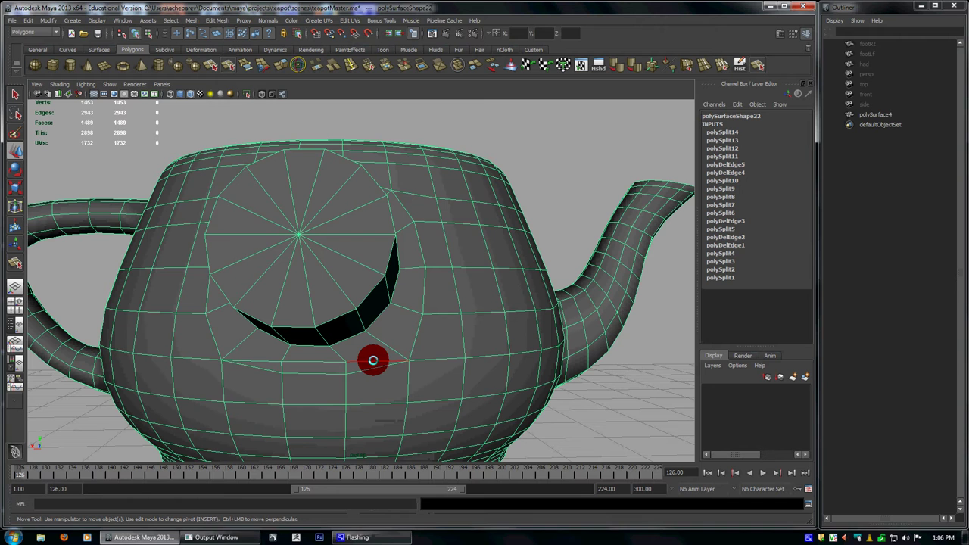
key(ctrl+Delete)
key(F8)
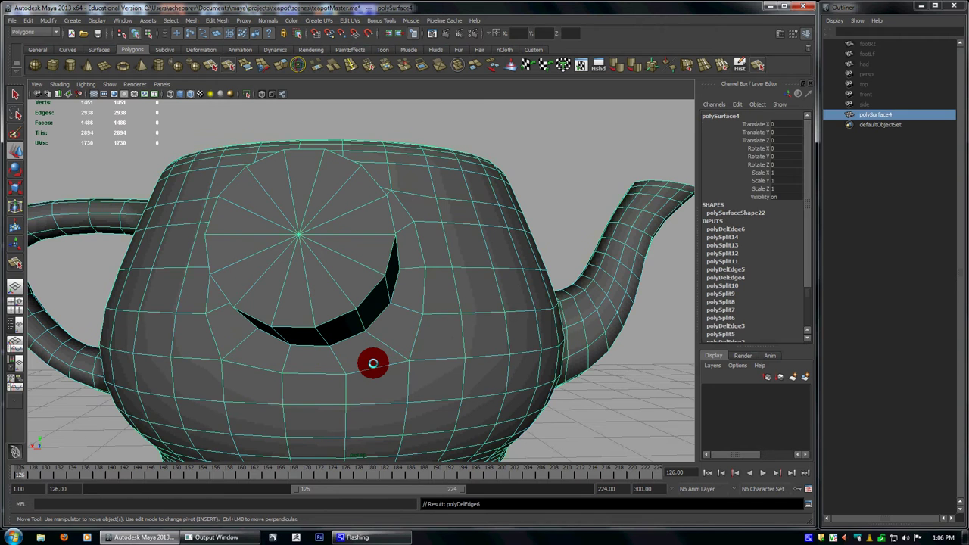
- Delete the faces capping the cylinder's outer end and return to object selection
click(541, 184)
mouse_move(362, 301)
alt+mouse_down()
mouse_move(426, 314)
mouse_move(346, 306)
alt+mouse_up()
click(426, 314)
right_drag(346, 305, 338, 356)
drag(339, 356, 353, 372)
alt+drag(462, 386, 363, 367)
alt+right_drag(364, 366, 290, 351)
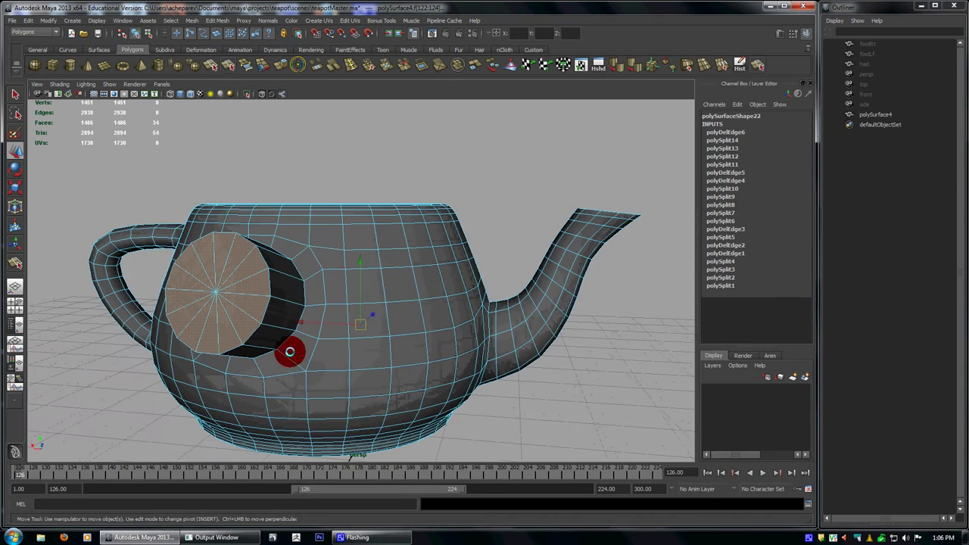
alt+drag(394, 337, 526, 255)
key(Delete)
key(F8)
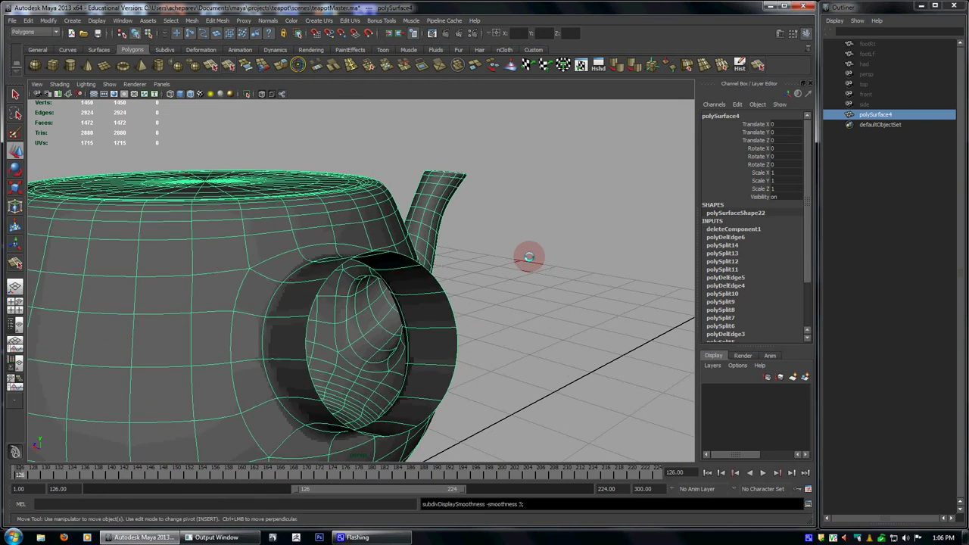
- Inspect the open cylinder and its junction with the teapot body in smooth preview and in the unsmoothed display
click(525, 255)
alt+drag(442, 329, 245, 156)
click(191, 94)
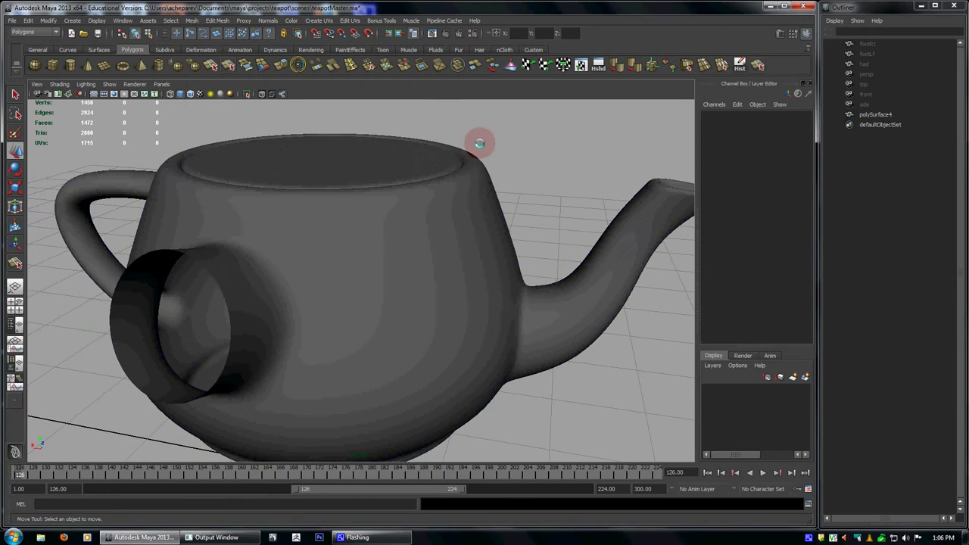
alt+right_drag(480, 143, 425, 268)
alt+drag(425, 268, 304, 311)
click(304, 312)
alt+drag(379, 306, 490, 249)
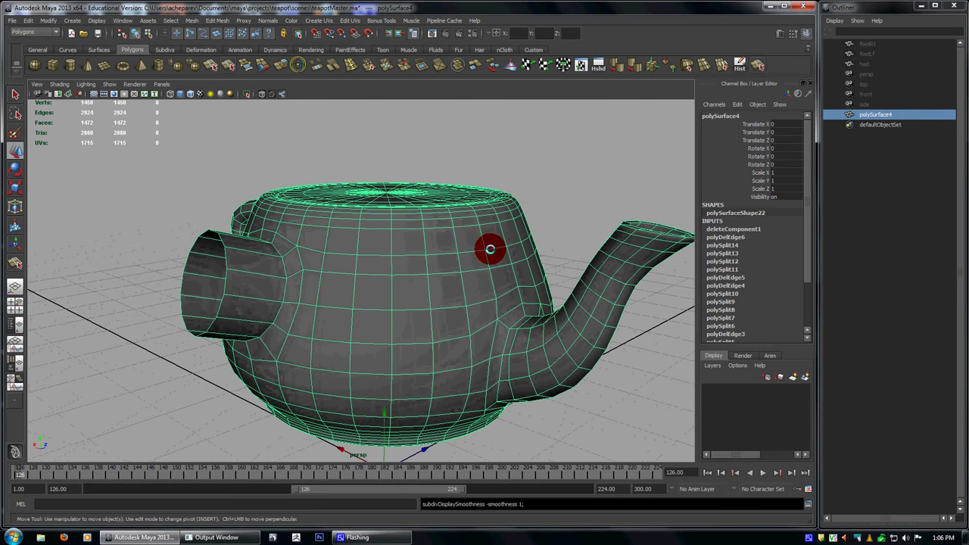
- Soften the edges of the teapot mesh and check the shading with the smooth preview switched on and off
click(621, 63)
click(542, 149)
alt+drag(275, 217, 351, 249)
click(351, 268)
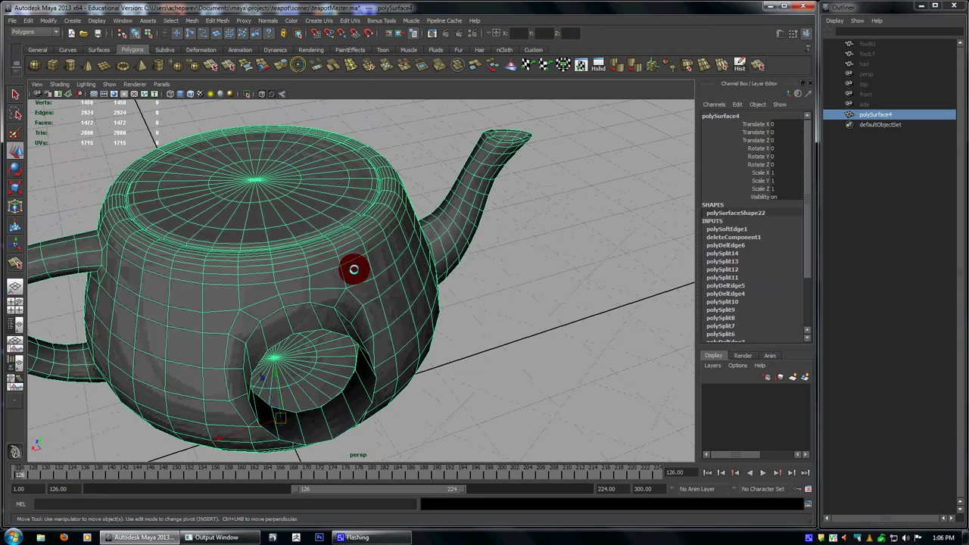
key(3)
click(484, 303)
alt+drag(354, 296, 346, 180)
click(360, 280)
key(1)
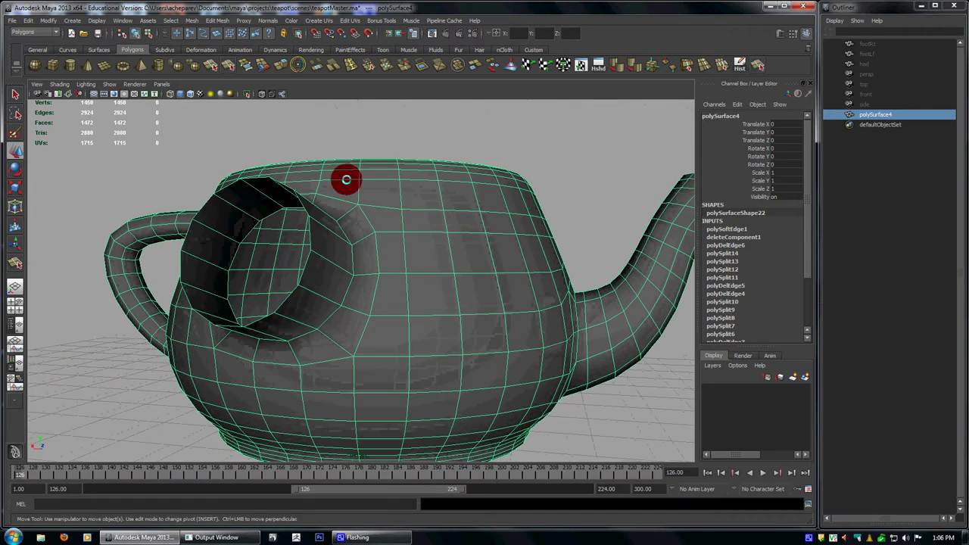
- Insert edge loops on both sides of the cylinder's junction with the teapot, using the equal distance from edge option
alt+drag(295, 316, 451, 276)
scroll(452, 276, up, 2)
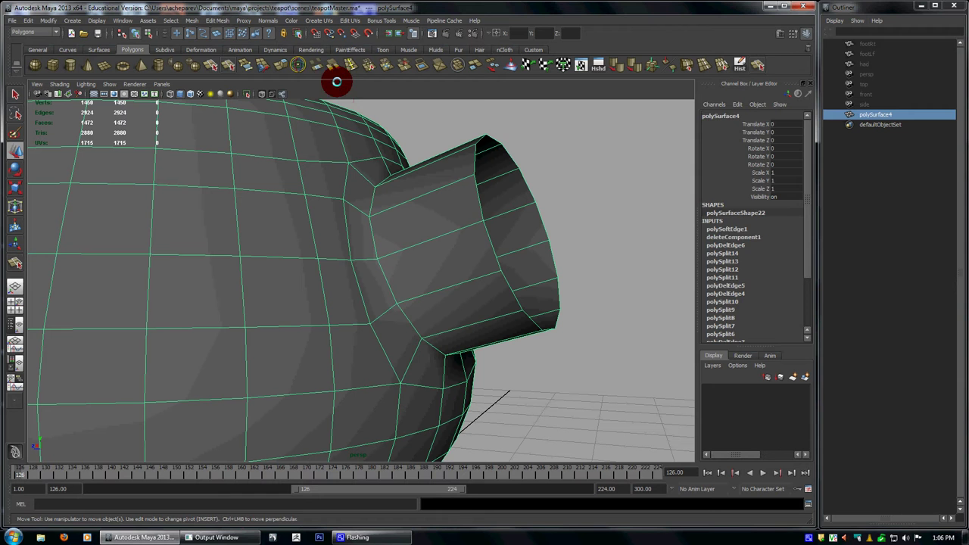
click(348, 65)
double_click(15, 261)
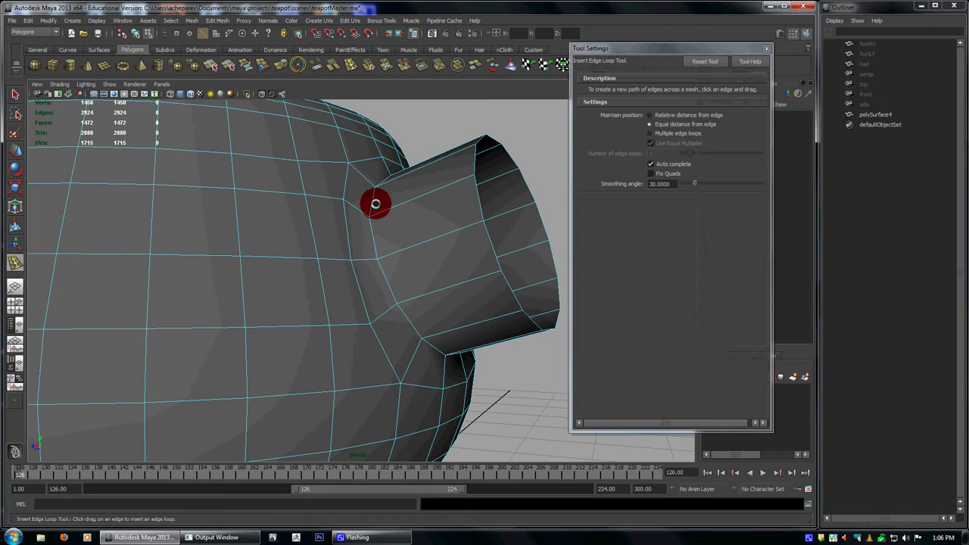
click(676, 124)
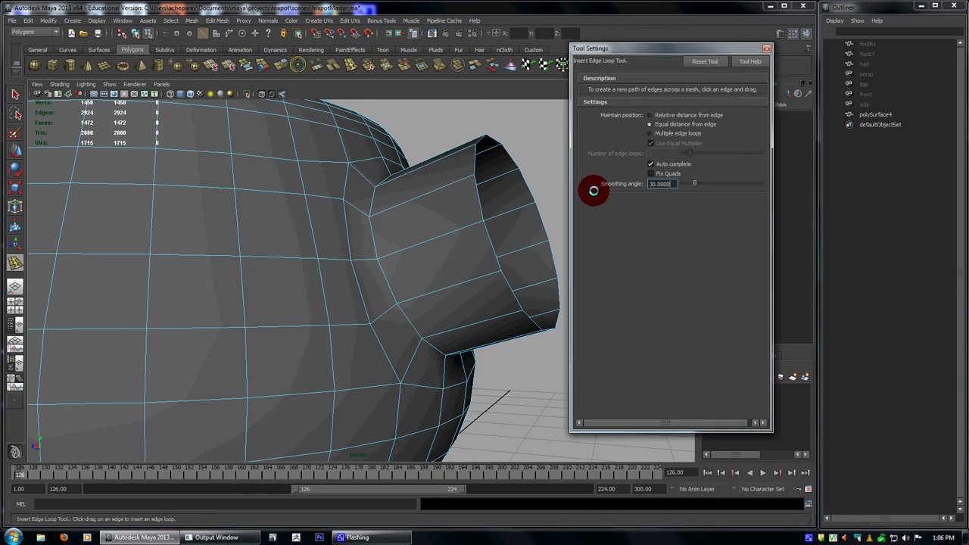
alt+drag(390, 265, 376, 251)
key(w)
key(F8)
- Examine the tightened cylinder junction in smooth preview from several angles and close the tool settings
key(3)
click(442, 130)
alt+right_drag(442, 130, 317, 235)
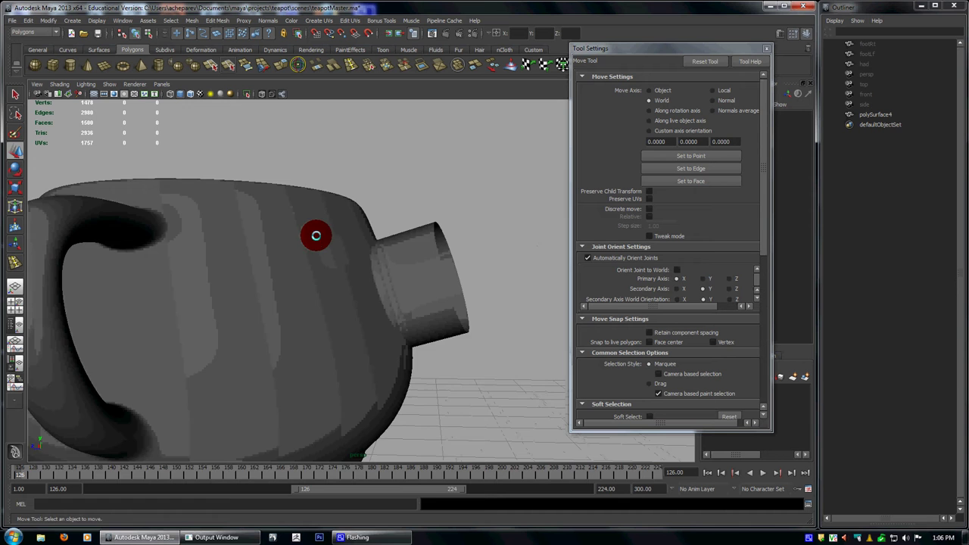
alt+drag(316, 236, 396, 236)
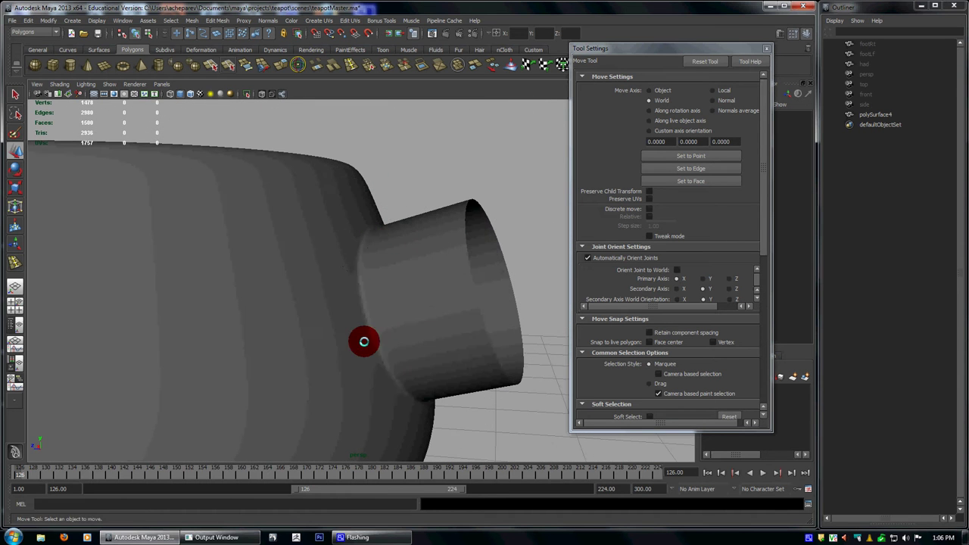
alt+drag(364, 342, 315, 277)
click(363, 249)
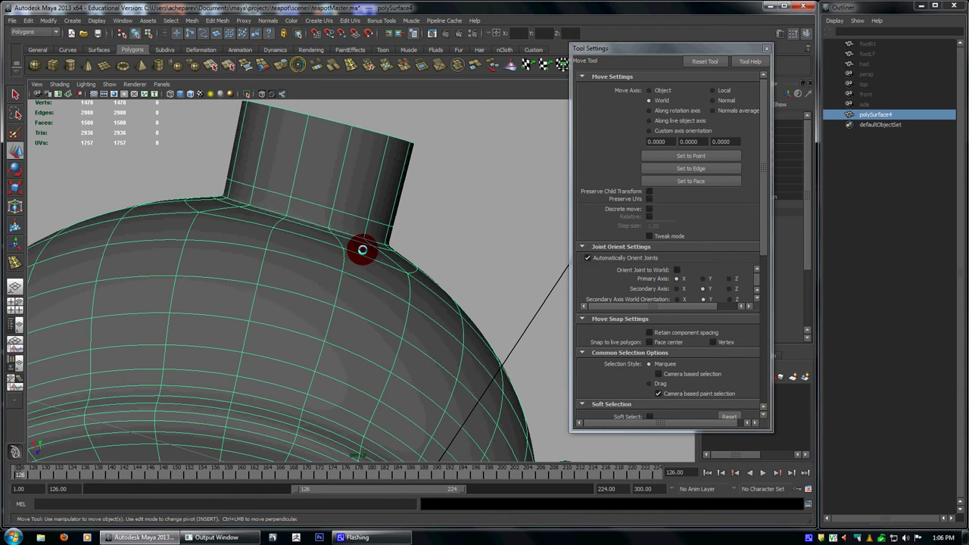
alt+drag(363, 250, 770, 49)
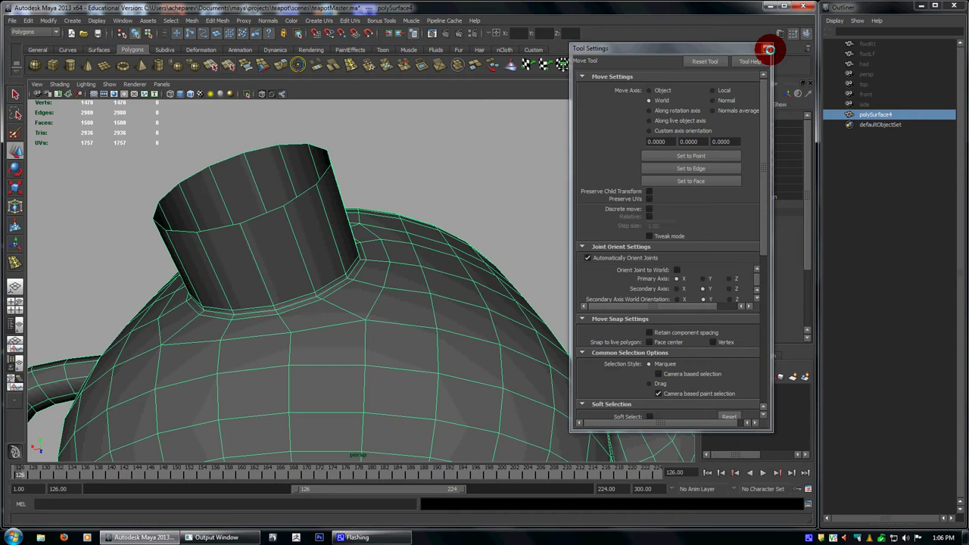
click(769, 49)
alt+drag(651, 167, 280, 160)
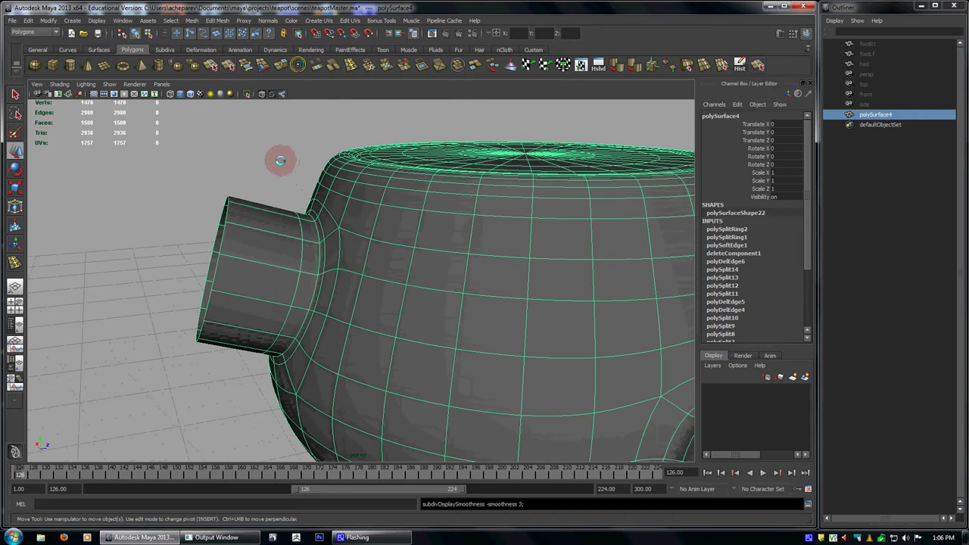
click(280, 161)
alt+drag(545, 296, 406, 270)
- Delete the construction history of the teapot mesh and keep the mesh selected
click(407, 271)
click(651, 65)
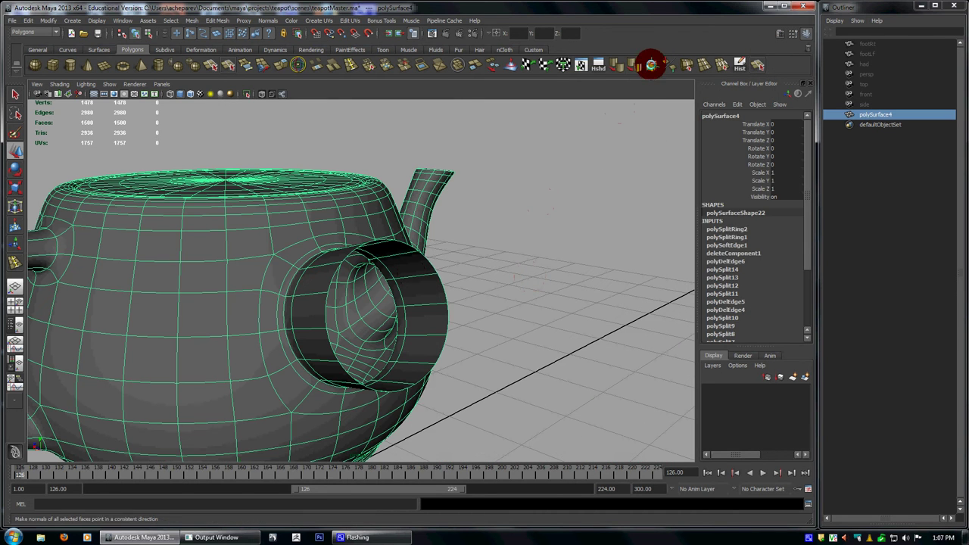
click(740, 65)
click(534, 248)
alt+drag(533, 248, 364, 253)
click(419, 274)
- Examine the teapot's symmetry in the top view and the perspective view around the handle
key(space)
key(space)
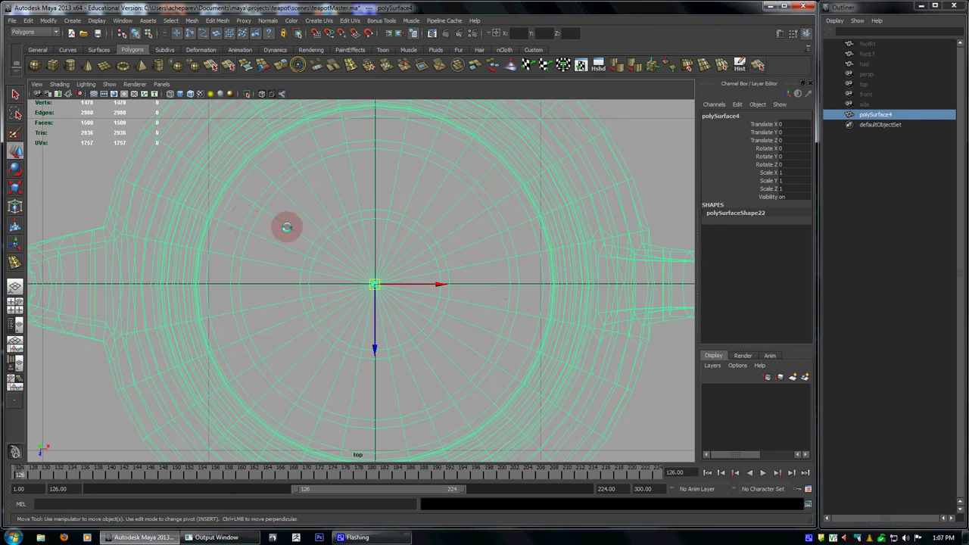
alt+right_drag(470, 262, 334, 265)
key(space)
key(space)
mouse_move(456, 251)
alt+mouse_down()
mouse_move(474, 258)
mouse_move(564, 240)
alt+mouse_up()
alt+drag(368, 255, 187, 279)
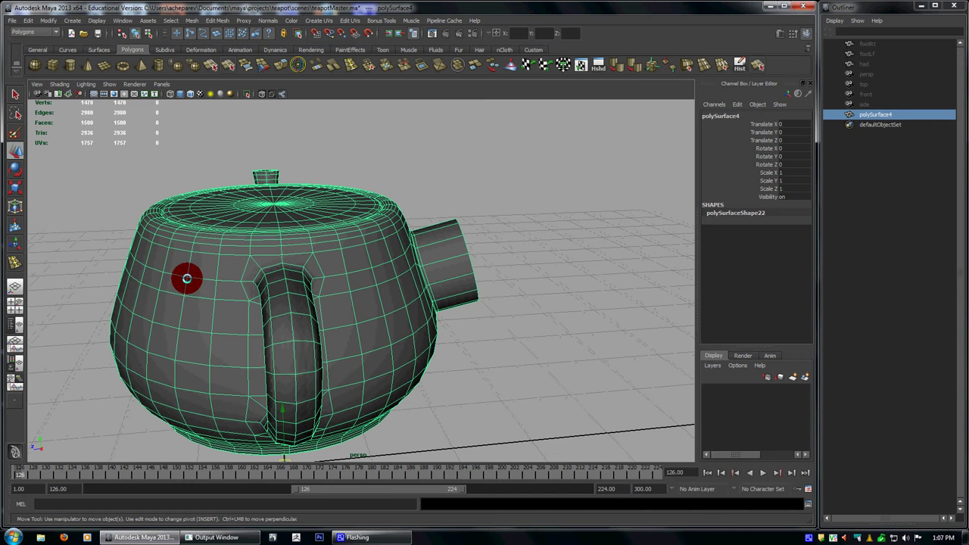
alt+drag(469, 294, 405, 277)
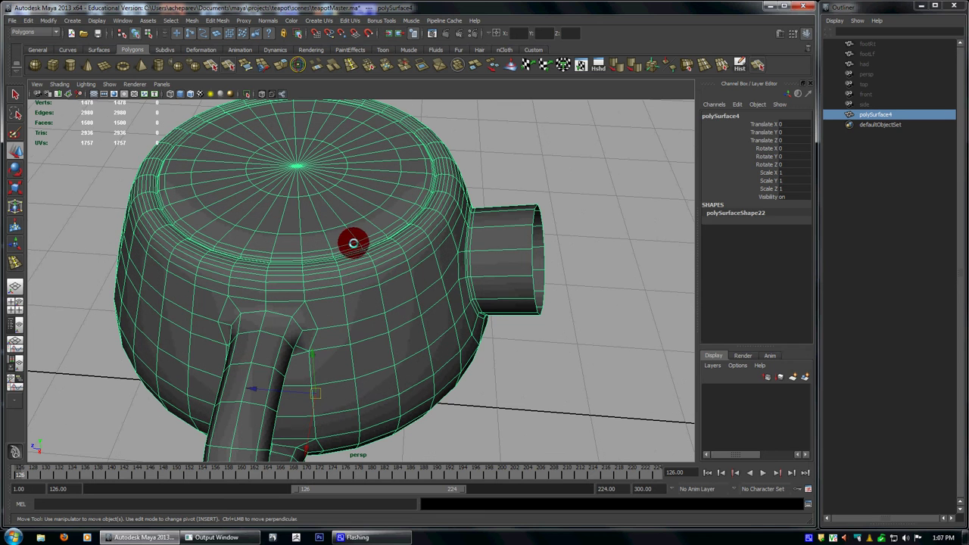
- Snap the teapot's pivot to the centre vertex of its top surface
click(297, 166)
alt+drag(394, 254, 415, 265)
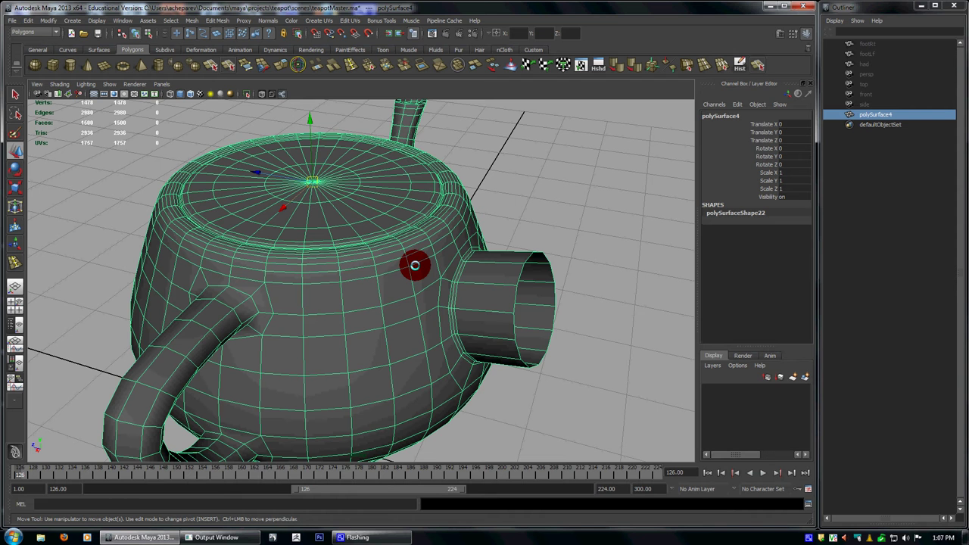
alt+drag(450, 288, 423, 288)
key(Insert)
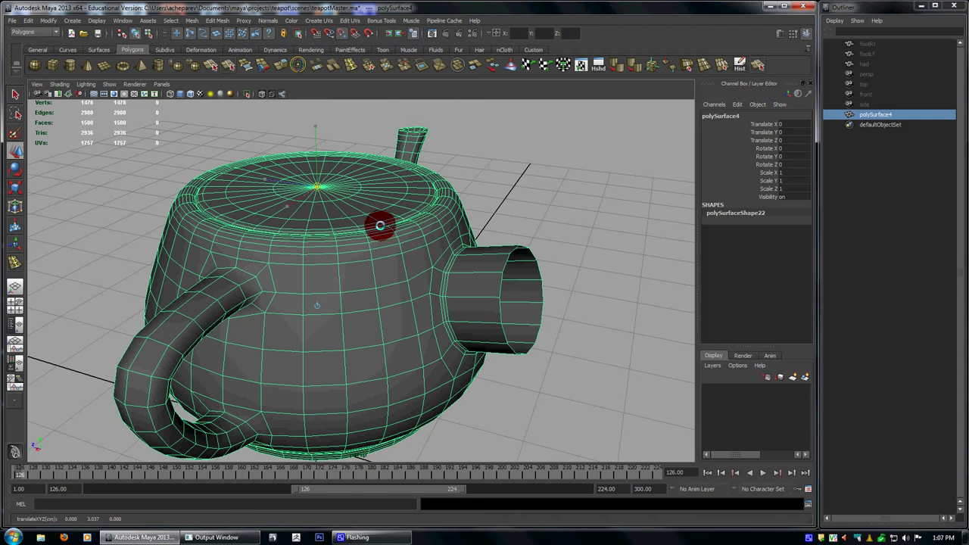
drag(317, 188, 318, 195)
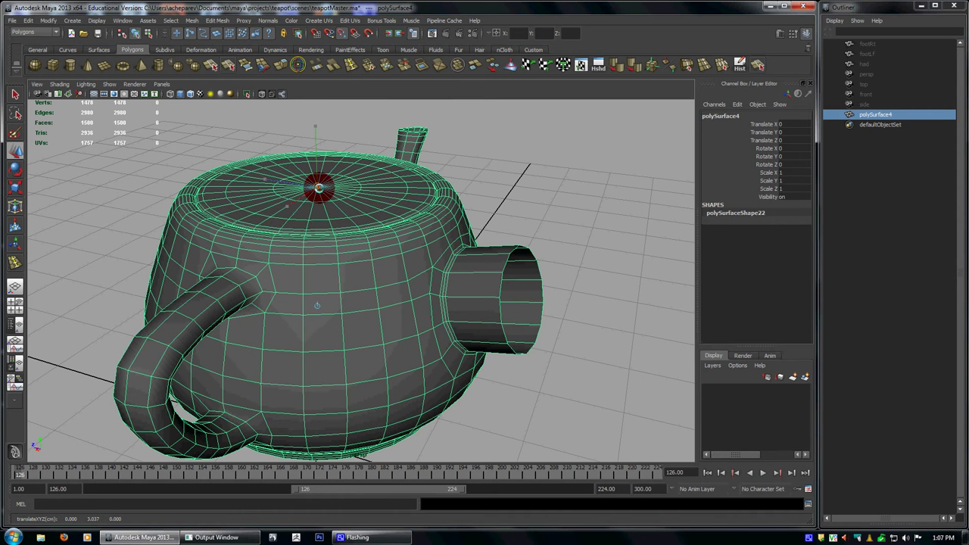
alt+drag(432, 225, 462, 219)
alt+right_drag(462, 219, 356, 217)
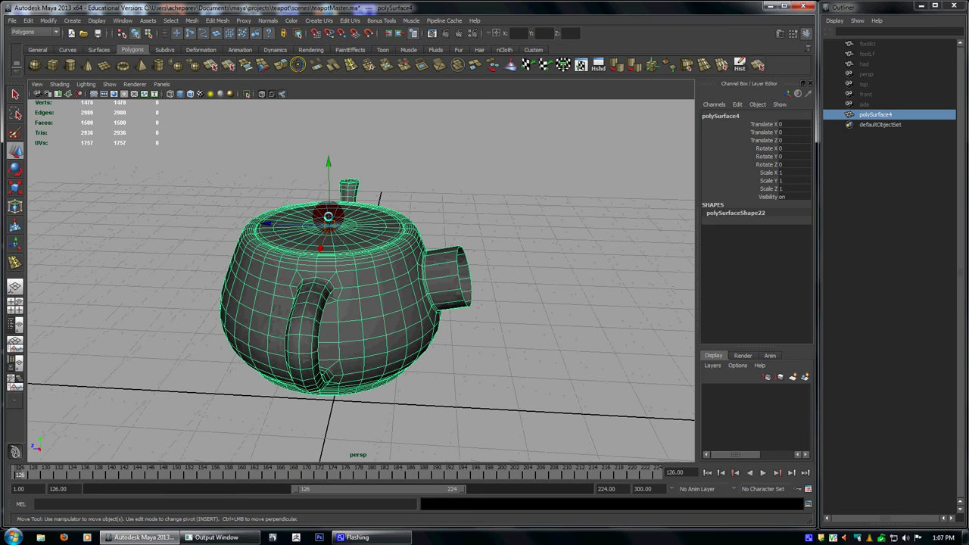
- Duplicate the teapot and mirror the copy to the opposite side by setting its Scale Z to -1
key(ctrl+d)
key(r)
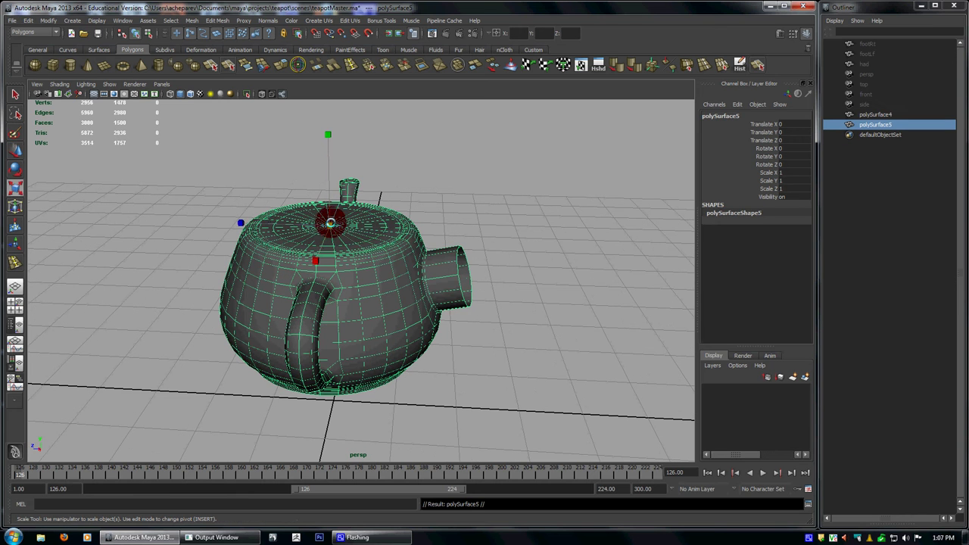
drag(239, 221, 573, 260)
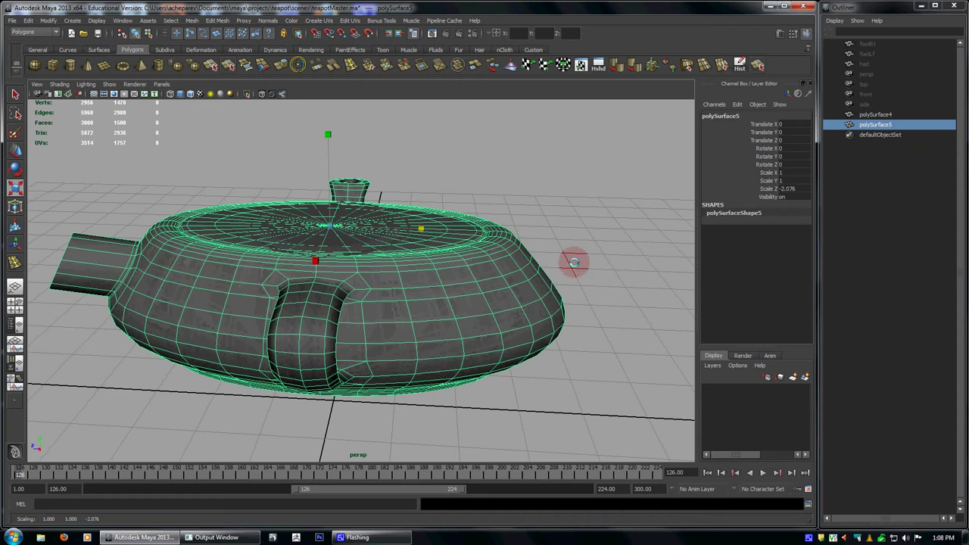
click(788, 187)
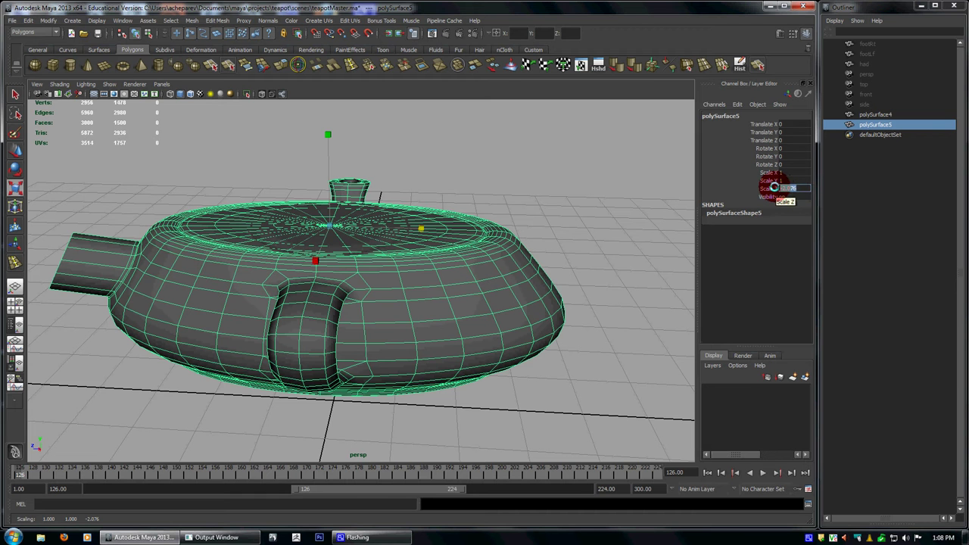
text(-1)
key(Return)
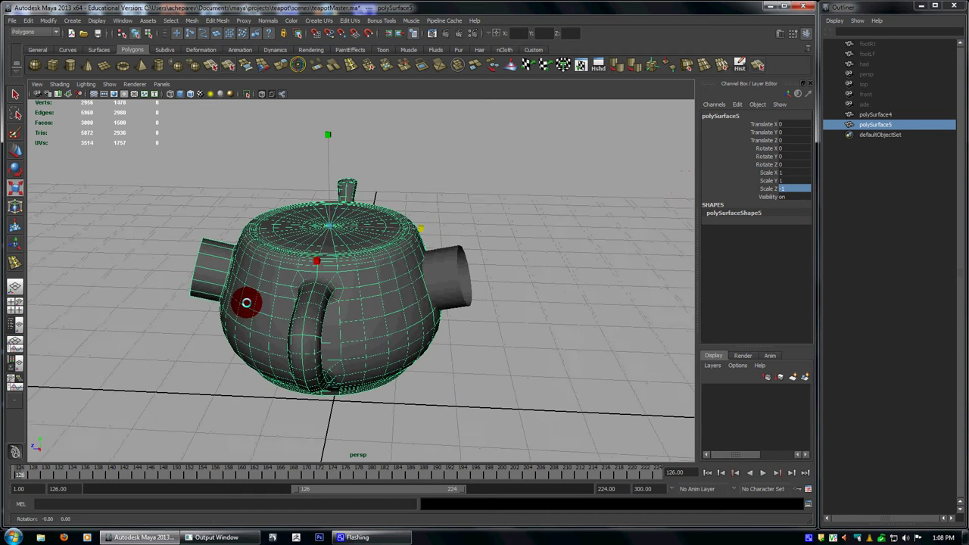
- Select the cylinder faces of the mirrored copy together with the rectangular patch of body faces surrounding the junction
alt+drag(245, 303, 191, 284)
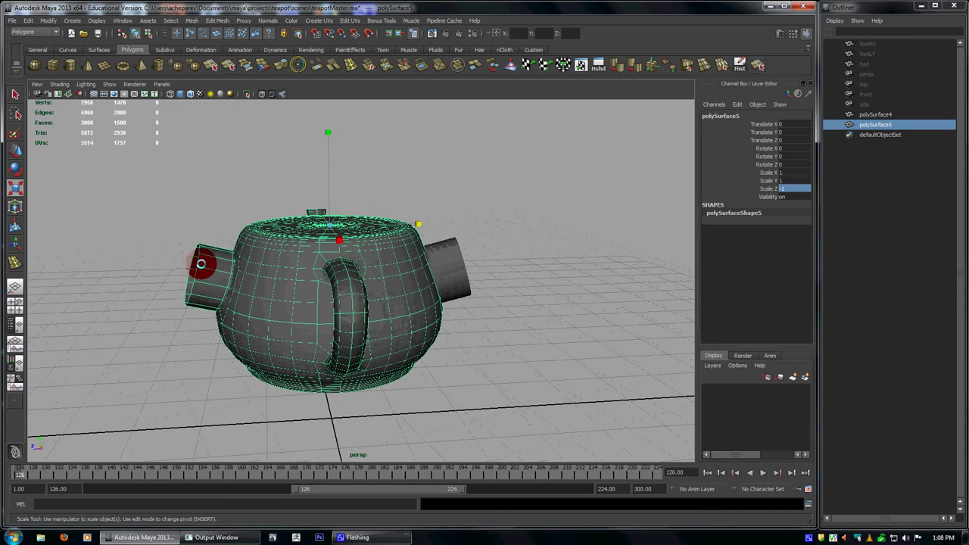
right_drag(201, 265, 202, 284)
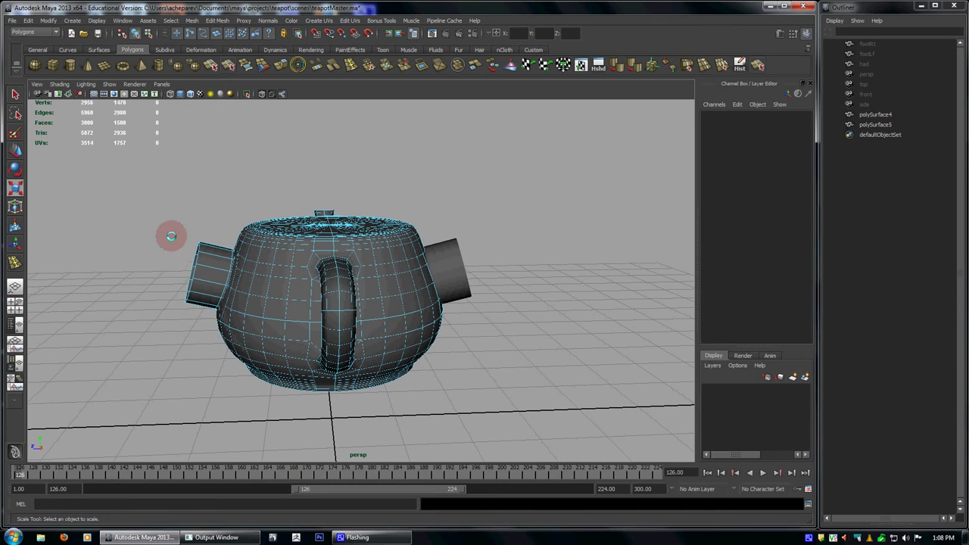
drag(174, 218, 308, 352)
alt+right_drag(308, 353, 327, 377)
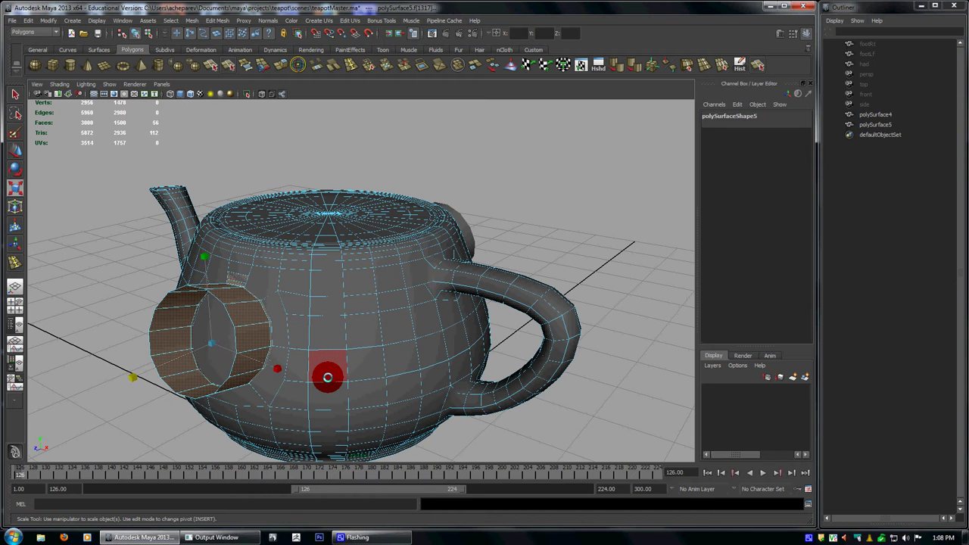
key(4)
key(5)
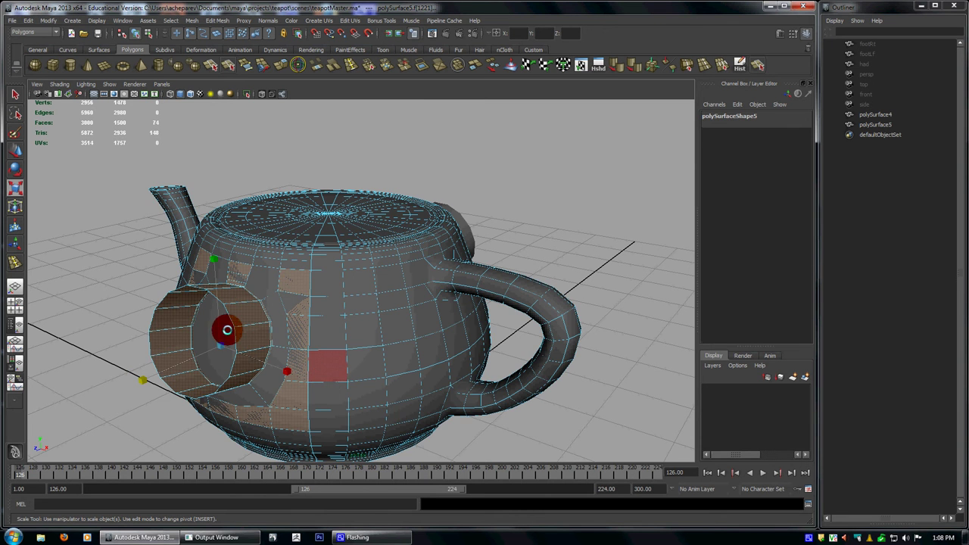
mouse_move(258, 310)
alt+mouse_down()
mouse_move(296, 371)
mouse_move(355, 343)
mouse_move(389, 340)
mouse_move(426, 303)
mouse_move(337, 246)
mouse_move(381, 247)
alt+mouse_up()
key(4)
key(5)
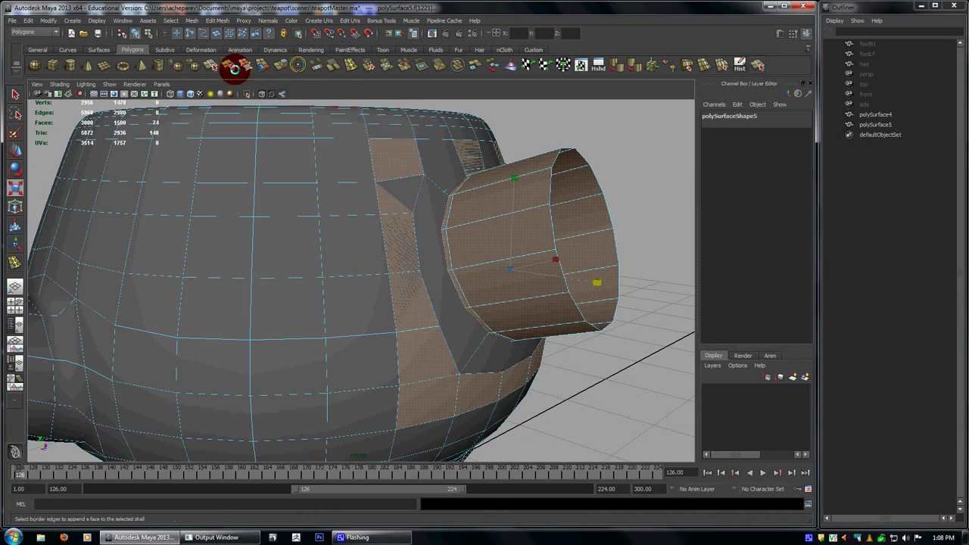
- Turn on X-ray shading and check the selected faces around the mirrored cylinder
click(263, 94)
alt+drag(521, 252, 457, 234)
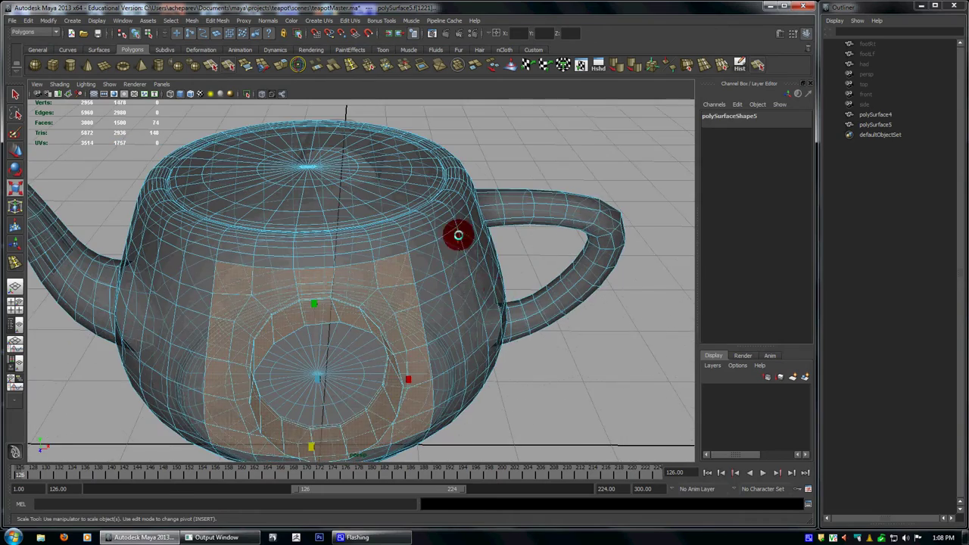
alt+drag(480, 296, 346, 216)
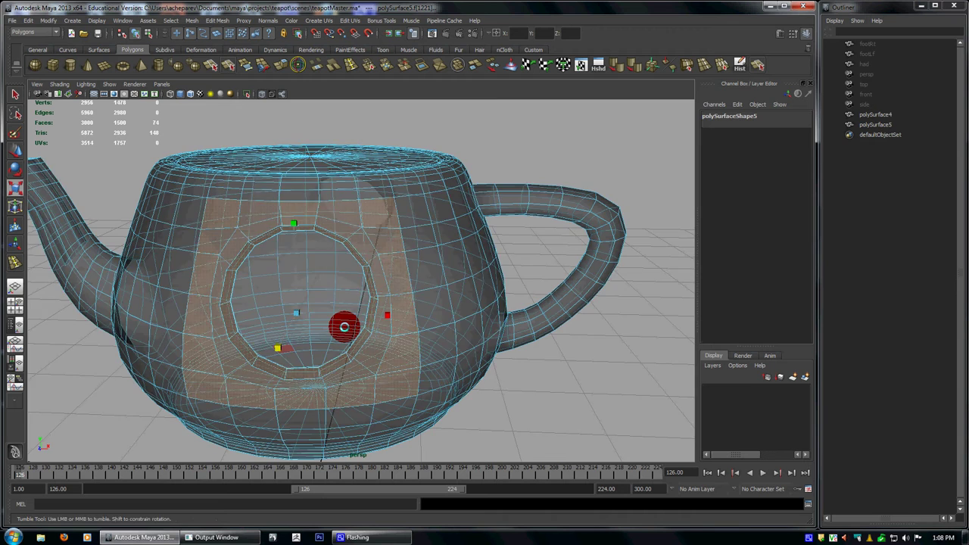
alt+drag(345, 327, 381, 194)
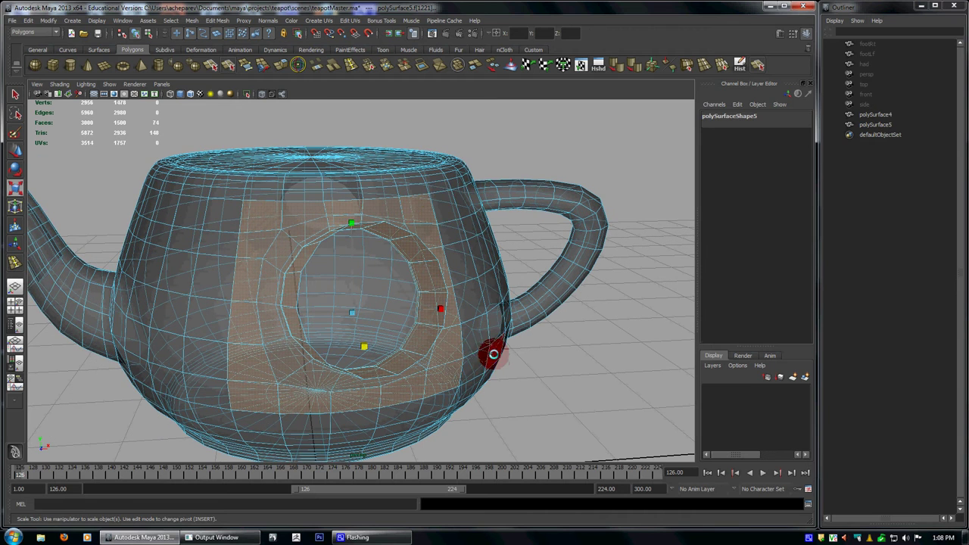
alt+drag(488, 356, 422, 331)
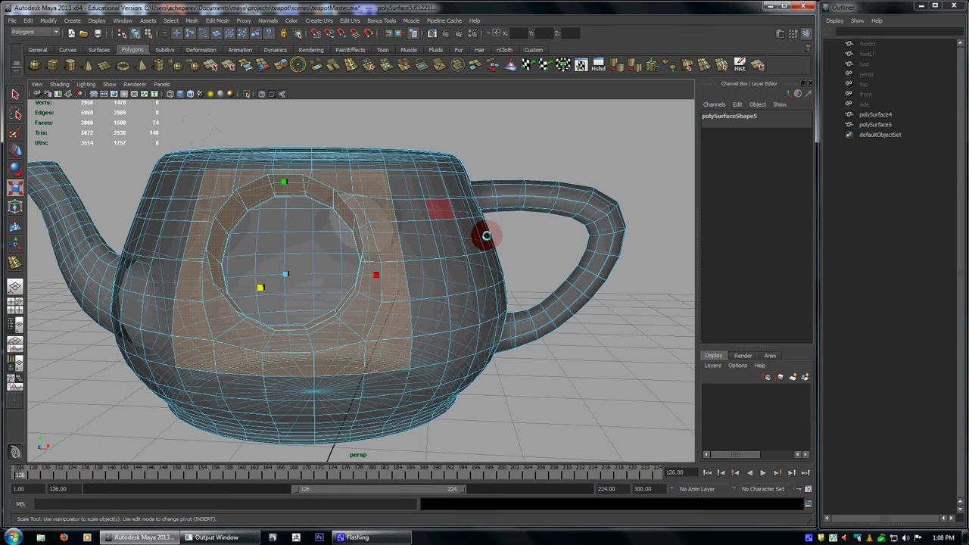
- Delete all faces of the mirrored copy except the cylinder and its surrounding patch, then turn off X-ray shading
alt+right_drag(524, 255, 340, 231)
alt+drag(340, 232, 238, 225)
alt+drag(294, 251, 286, 251)
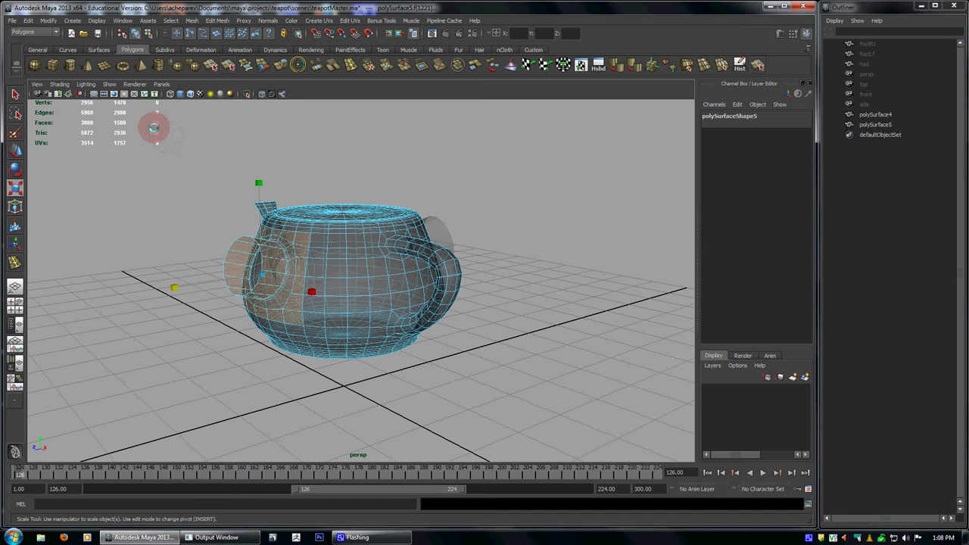
alt+drag(610, 430, 612, 437)
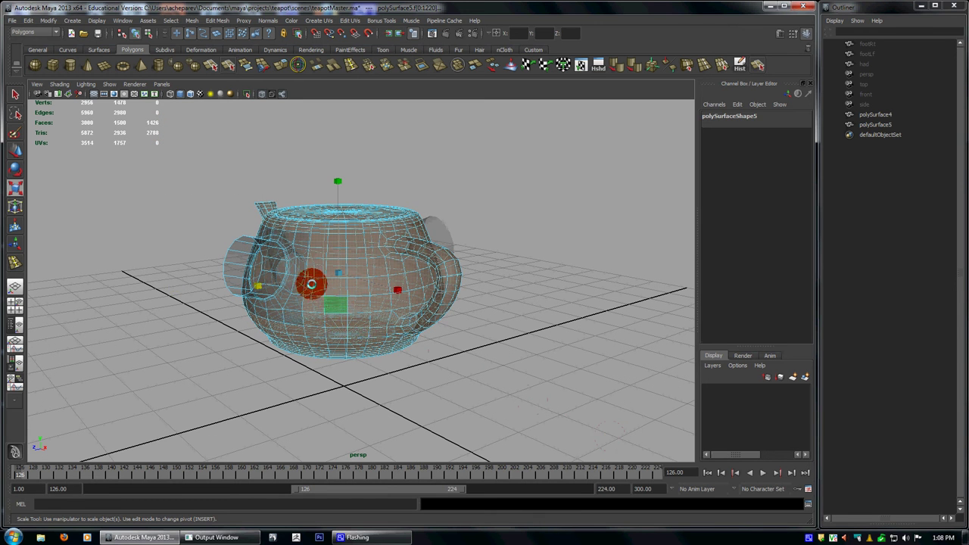
alt+right_drag(312, 284, 361, 301)
alt+drag(361, 301, 411, 293)
key(Delete)
click(261, 94)
alt+drag(306, 227, 331, 237)
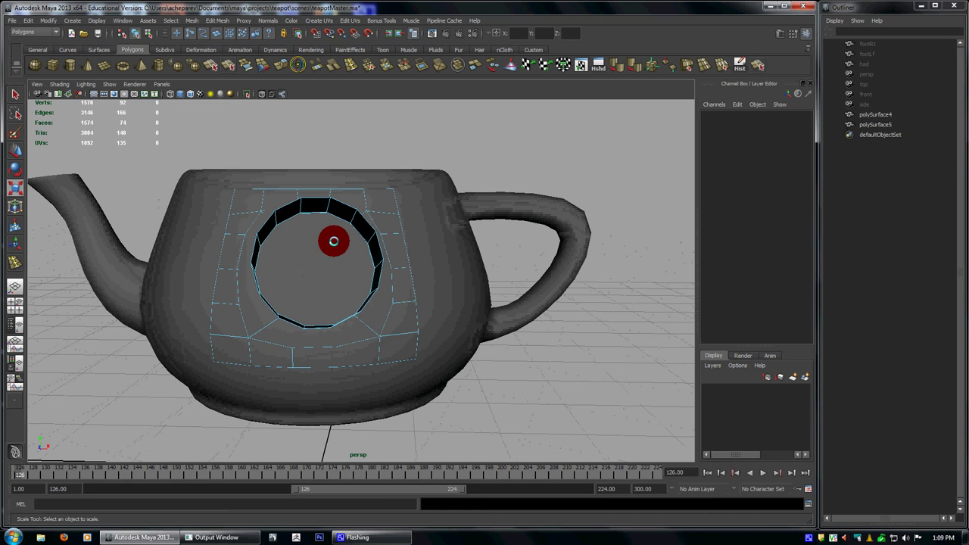
- Select the rectangular block of the original teapot's body faces underneath the mirrored patch and delete it
click(324, 259)
right_drag(321, 265, 314, 258)
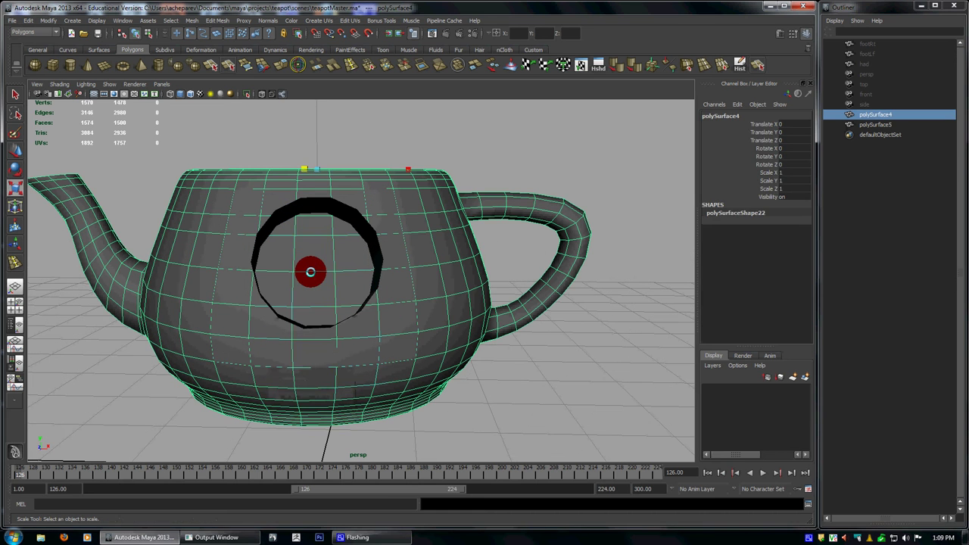
click(314, 257)
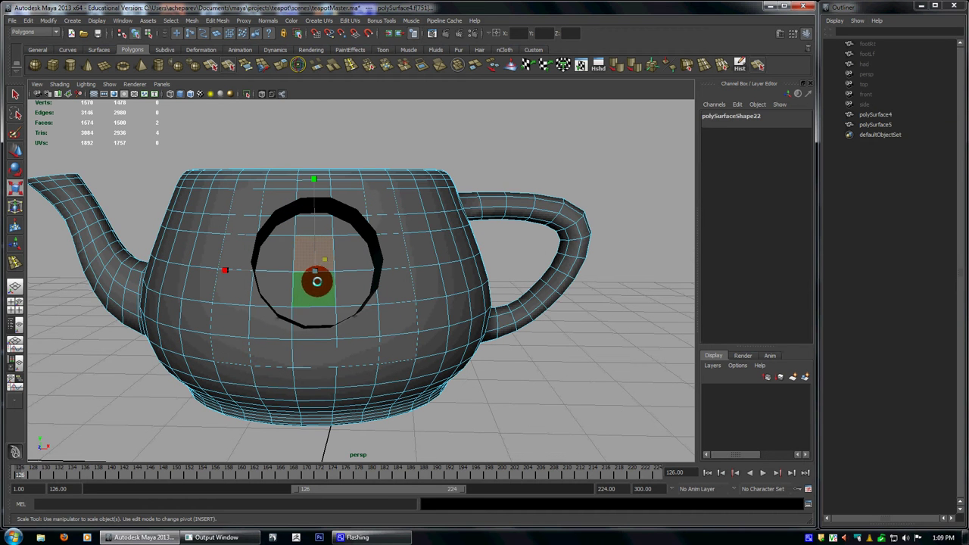
key(shift+period)
key(shift+period)
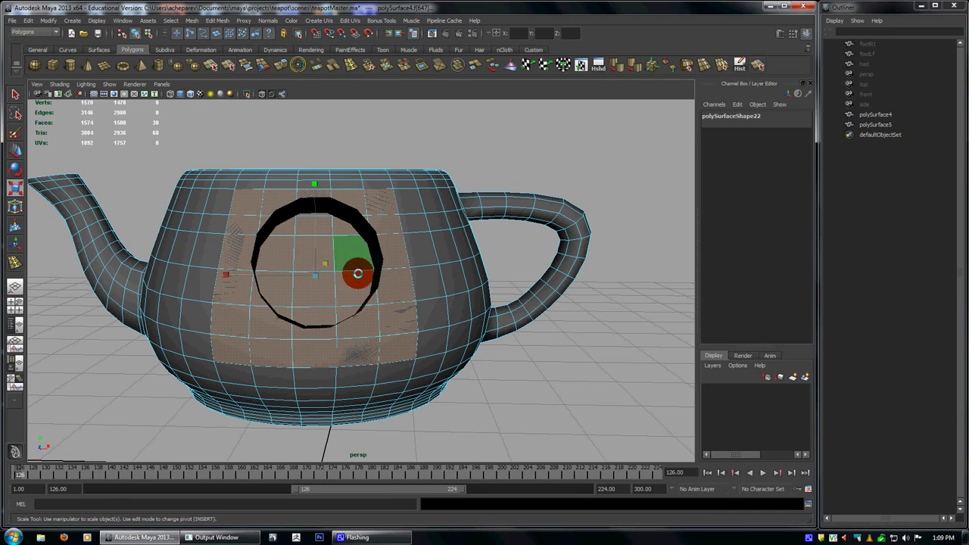
alt+drag(437, 307, 348, 299)
key(4)
mouse_move(407, 293)
alt+mouse_down()
mouse_move(398, 293)
mouse_move(463, 293)
mouse_move(426, 283)
mouse_move(447, 285)
alt+mouse_up()
key(w)
key(5)
key(Delete)
- Combine the teapot body and the mirrored cylinder patch into one mesh
key(F10)
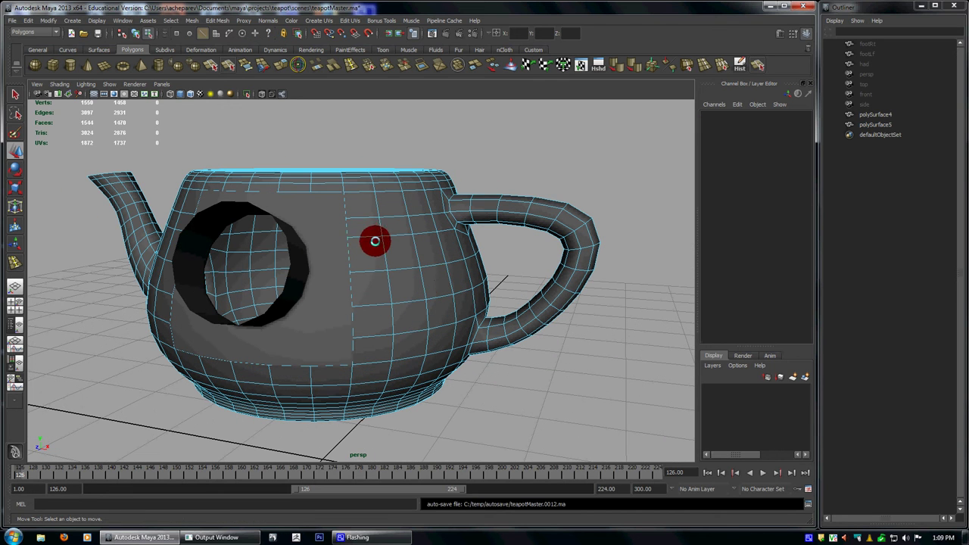
click(375, 241)
alt+drag(417, 232, 472, 260)
click(217, 249)
shift+click(465, 306)
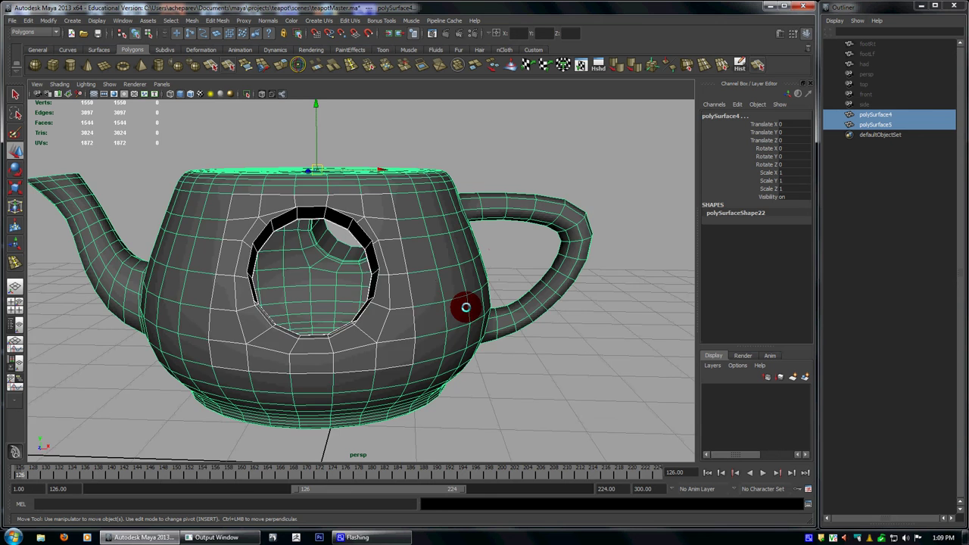
alt+drag(465, 306, 448, 320)
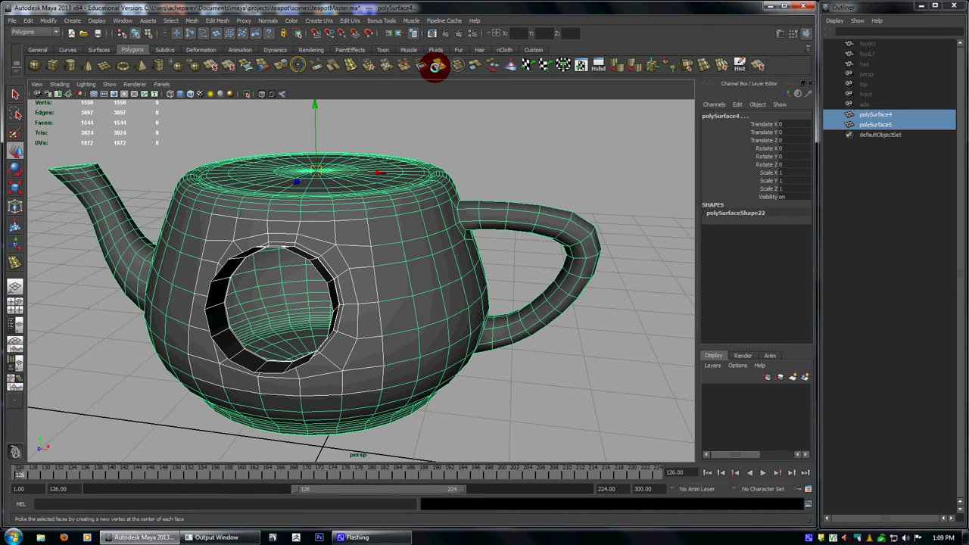
click(458, 65)
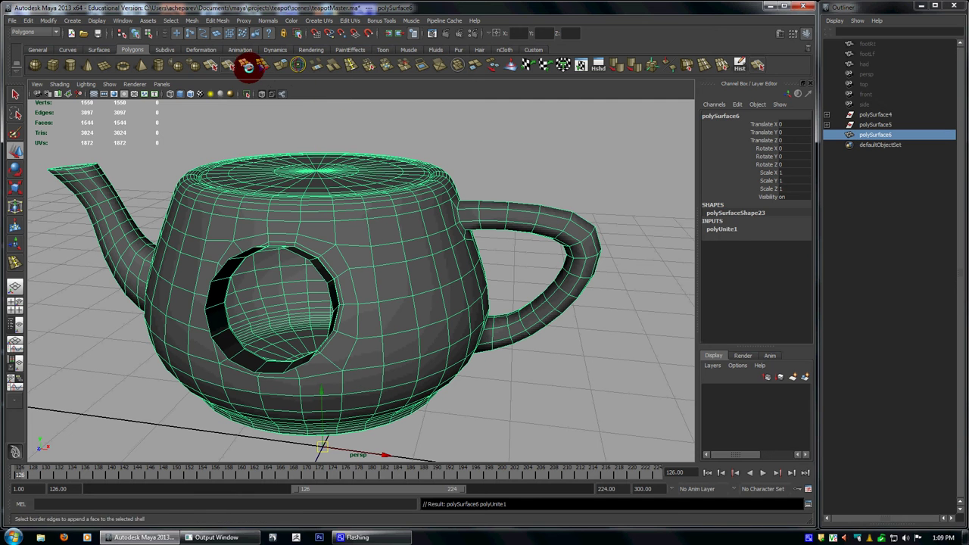
- Merge the combined teapot's coincident vertices and soften its edges
click(617, 65)
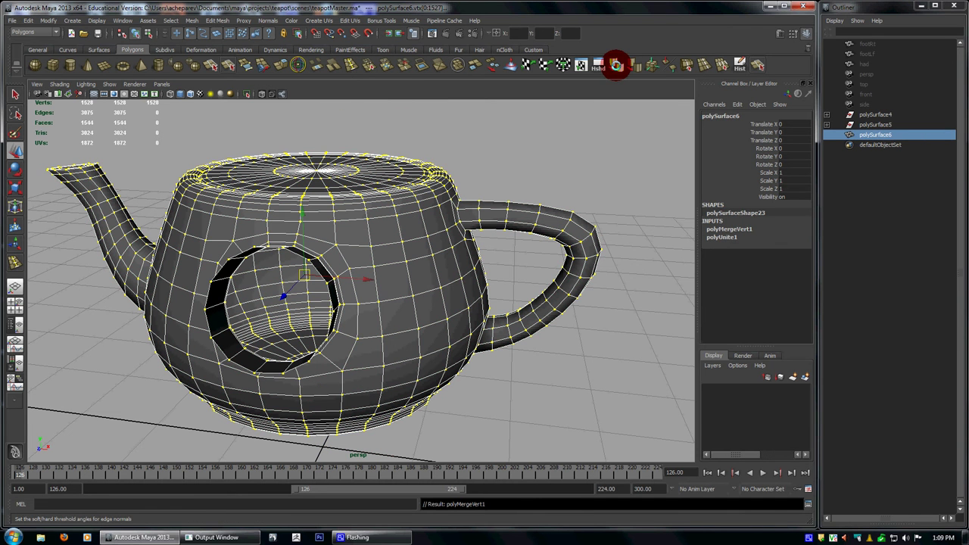
click(515, 229)
alt+drag(515, 229, 465, 270)
click(497, 329)
alt+drag(497, 329, 374, 279)
click(522, 372)
click(374, 280)
- In the top view, delete all teapot faces on the positive Z side of the centre line
key(space)
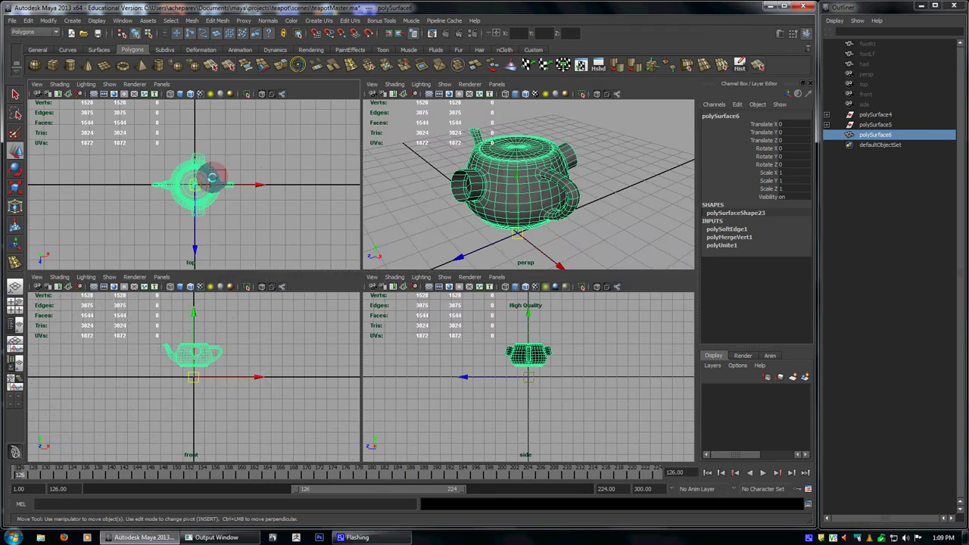
key(space)
alt+right_drag(290, 240, 658, 325)
alt+middle_drag(511, 290, 523, 249)
right_drag(503, 221, 504, 247)
drag(667, 456, 3, 263)
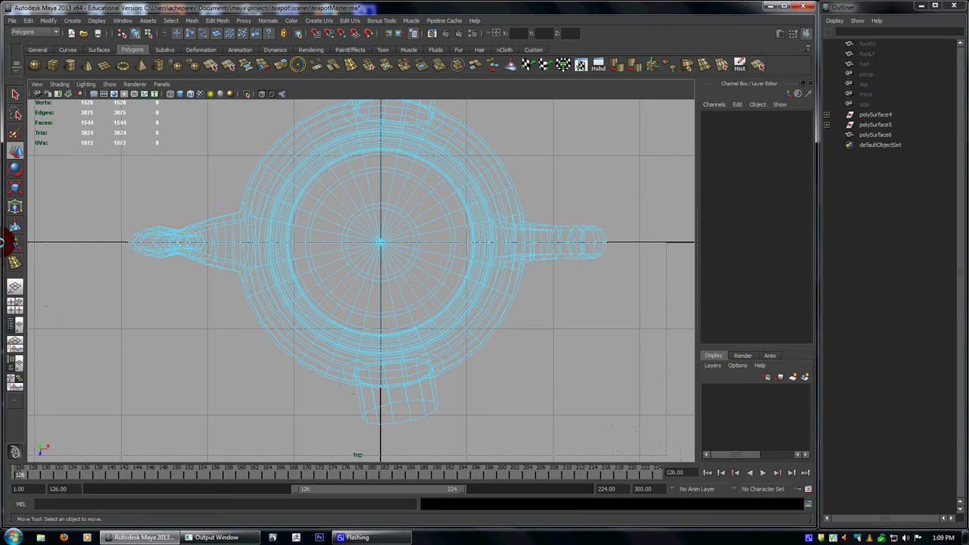
key(Delete)
click(216, 273)
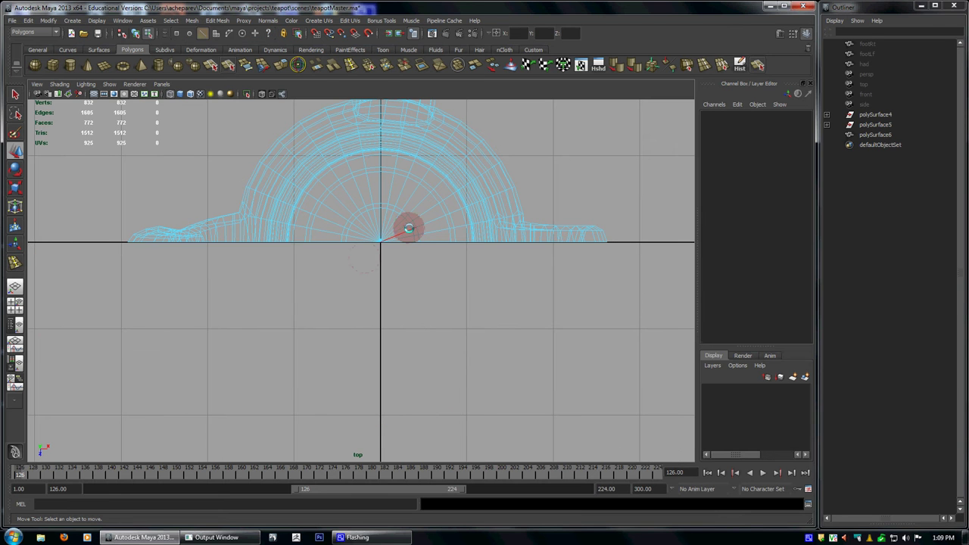
- Snap the half teapot's pivot to the centre vertex of its base in the perspective view
click(413, 234)
alt+middle_drag(421, 226, 406, 320)
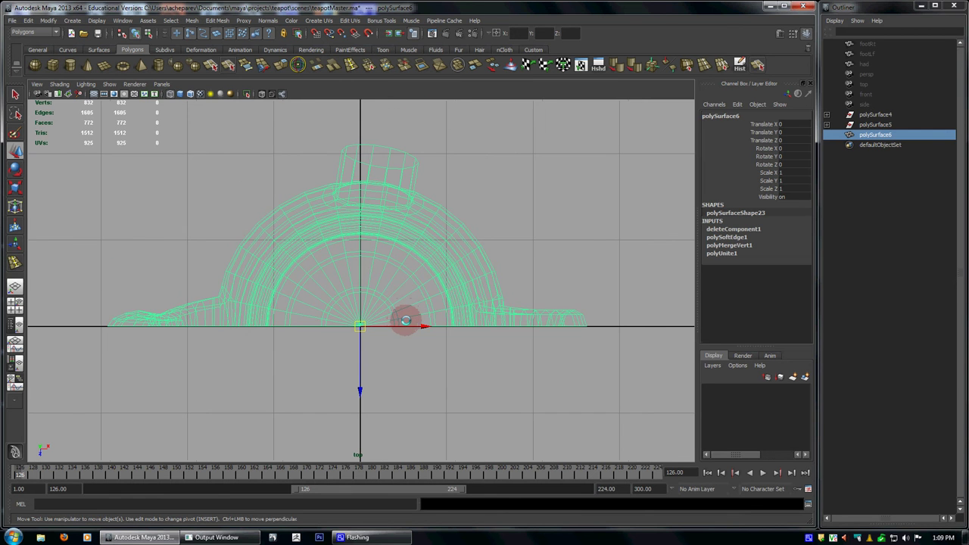
key(space)
key(space)
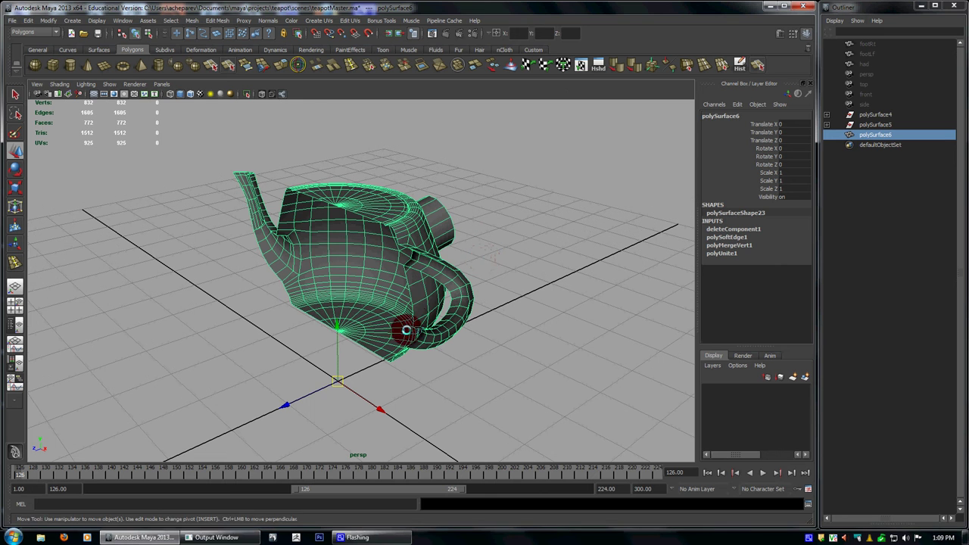
alt+right_drag(406, 330, 508, 424)
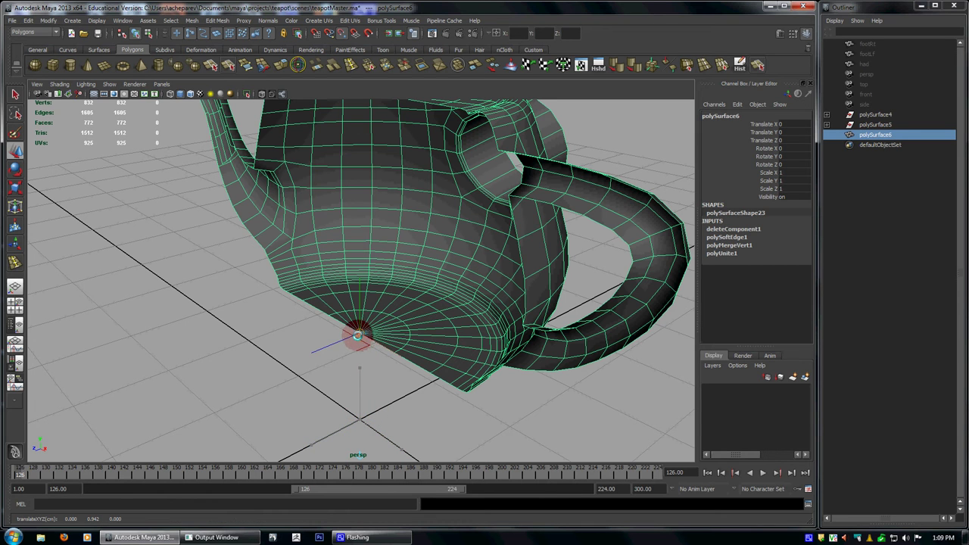
alt+right_drag(620, 350, 466, 341)
- Duplicate the half teapot and mirror the copy across the centre line by setting its Scale Z to -1
key(ctrl+d)
key(r)
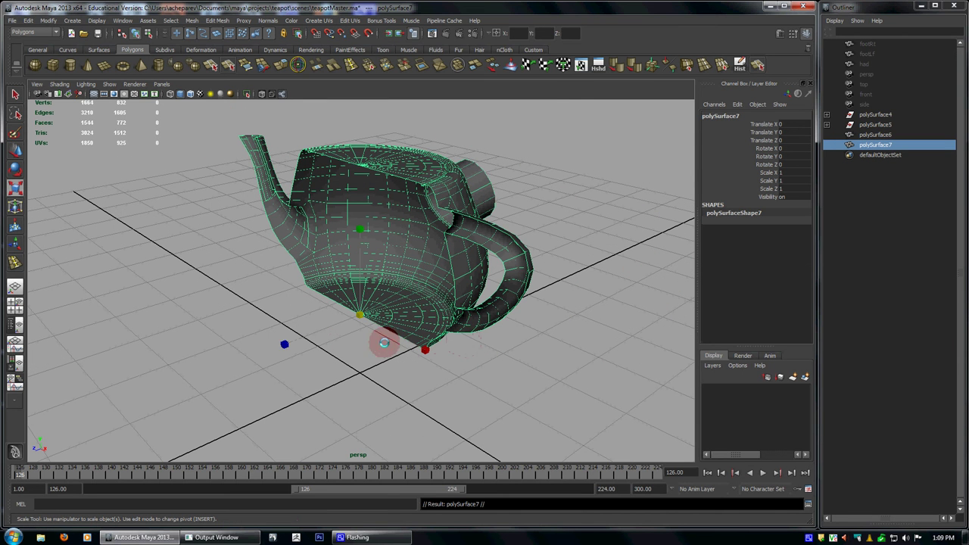
drag(283, 345, 447, 299)
click(791, 189)
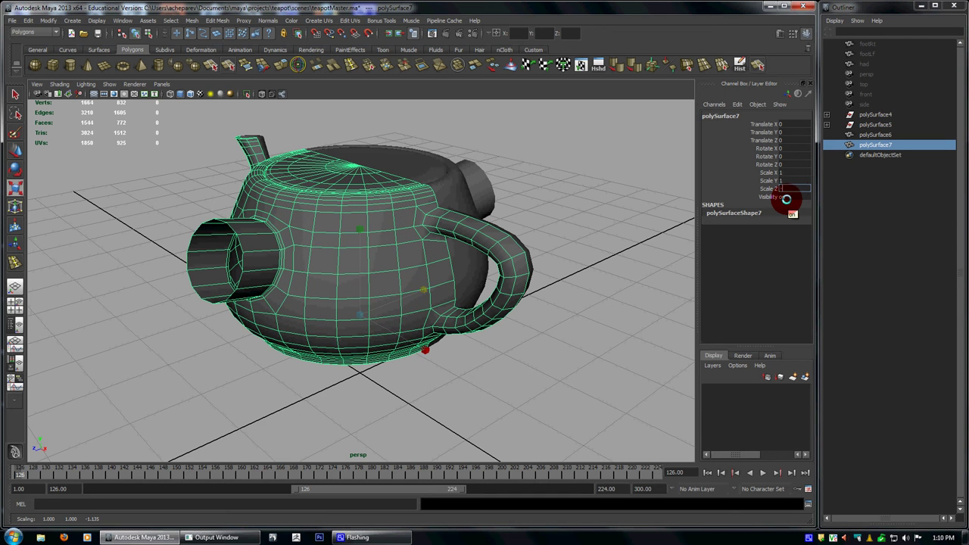
key(Return)
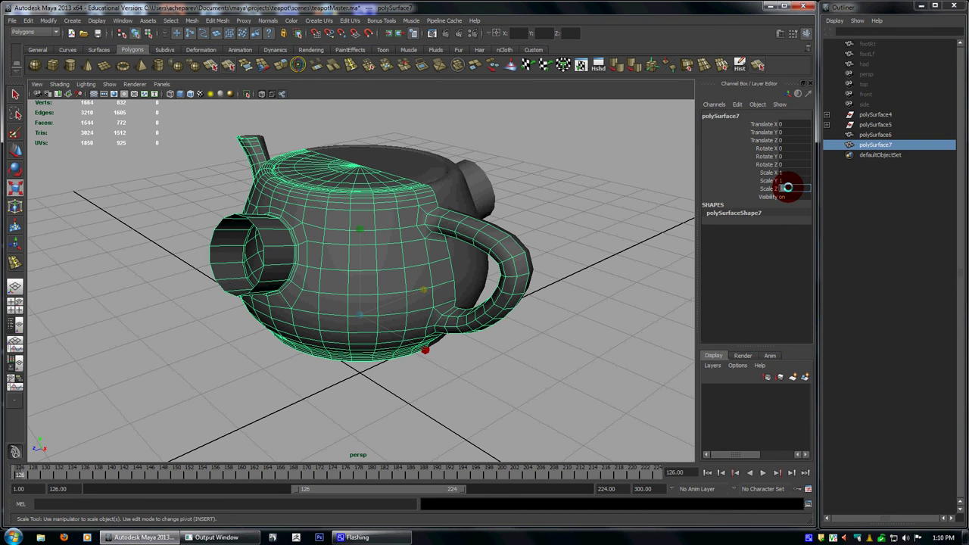
- Combine the two teapot halves into one mesh and merge their vertices
alt+drag(400, 262, 549, 288)
key(w)
click(583, 300)
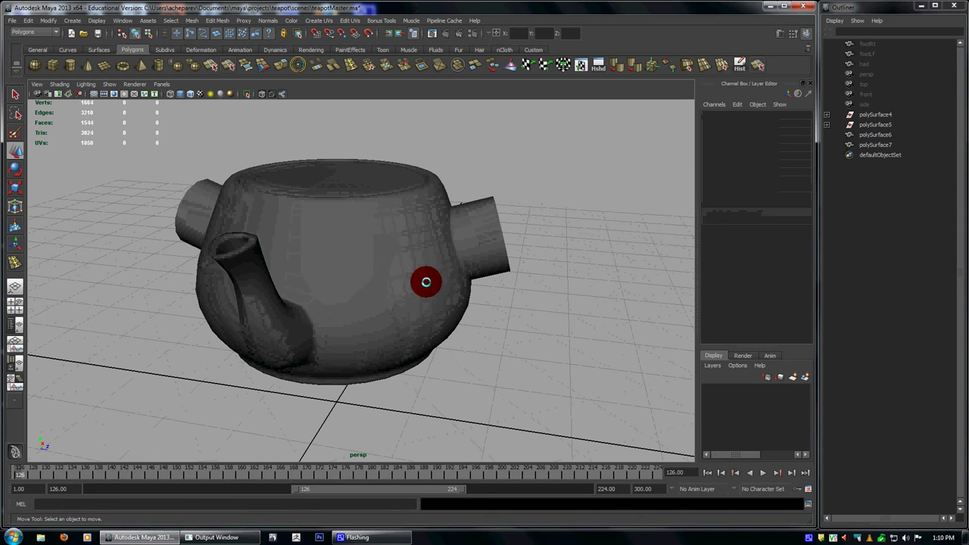
click(272, 201)
shift+click(379, 219)
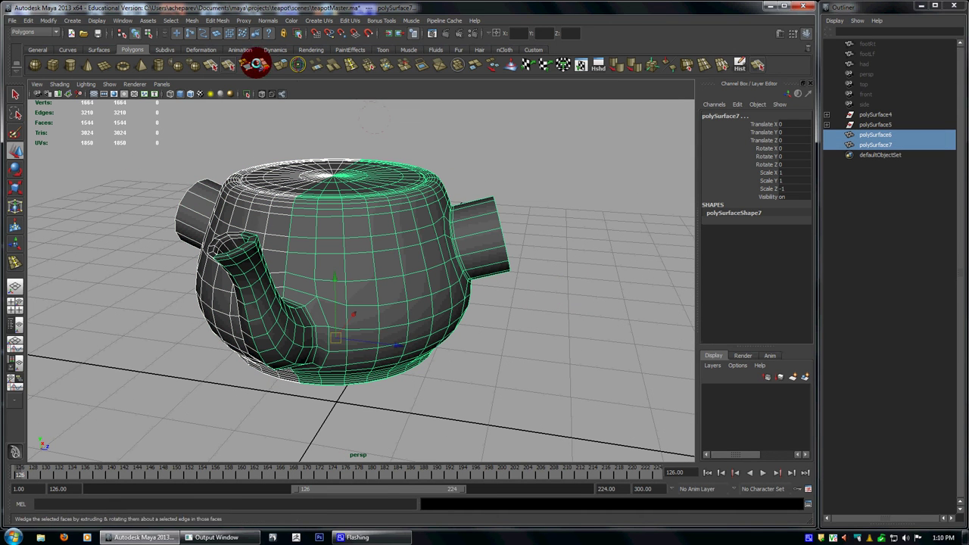
click(459, 65)
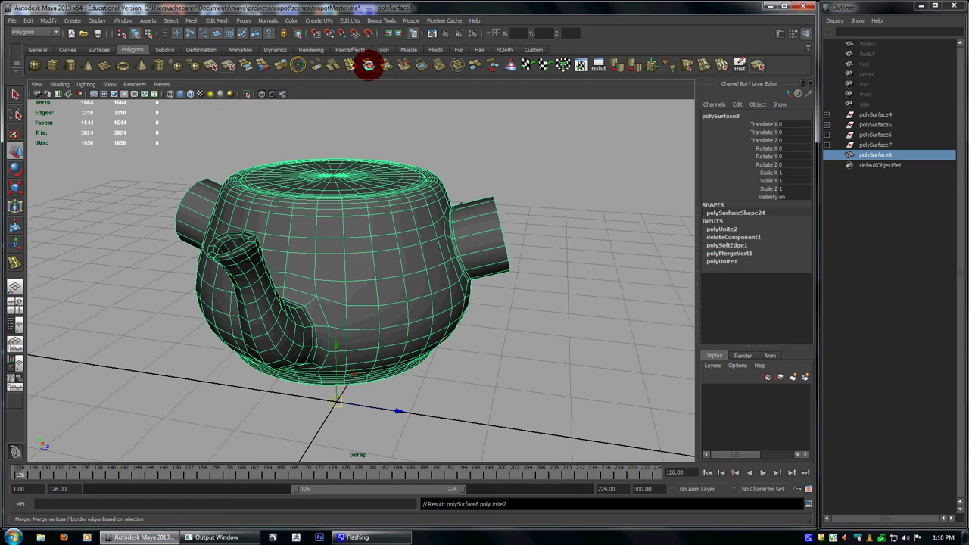
click(369, 65)
click(583, 154)
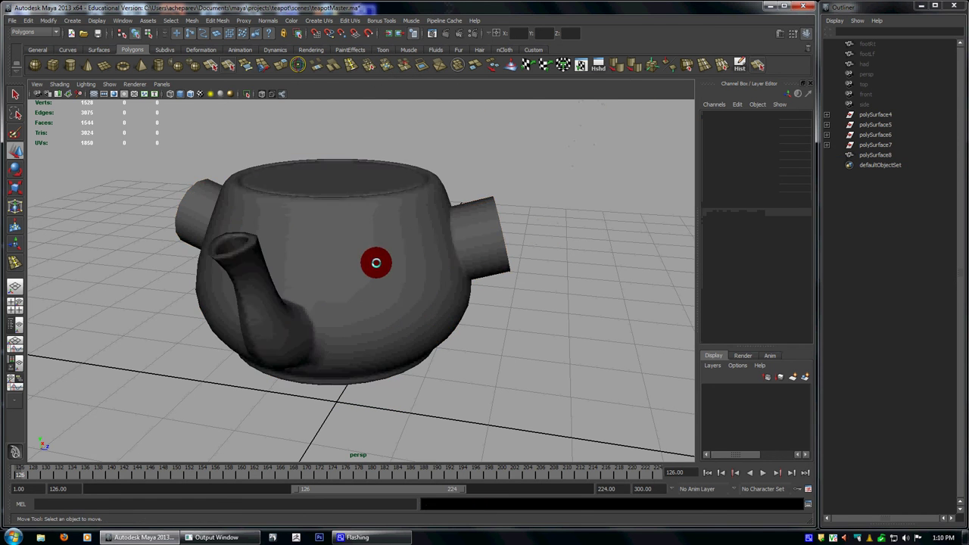
- Undo the merging and combining of the two teapot halves
alt+drag(372, 262, 415, 258)
click(477, 266)
alt+drag(477, 265, 403, 250)
key(ctrl+z)
key(ctrl+z)
key(ctrl+z)
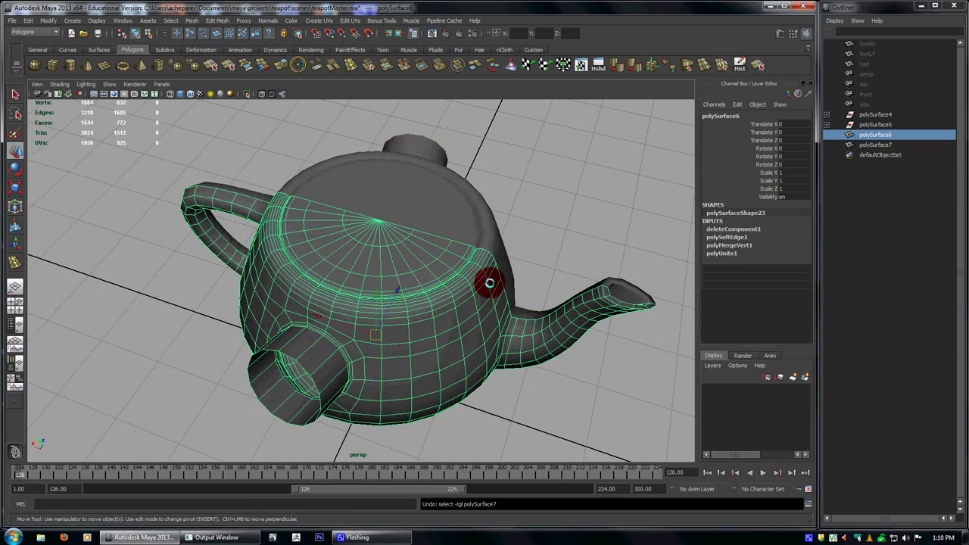
- Shift the seam vertices at the top rim of the original half away from the centre line along Z
alt+drag(493, 281, 390, 303)
alt+right_drag(390, 303, 379, 267)
drag(407, 233, 464, 305)
alt+drag(485, 307, 446, 306)
drag(411, 266, 404, 265)
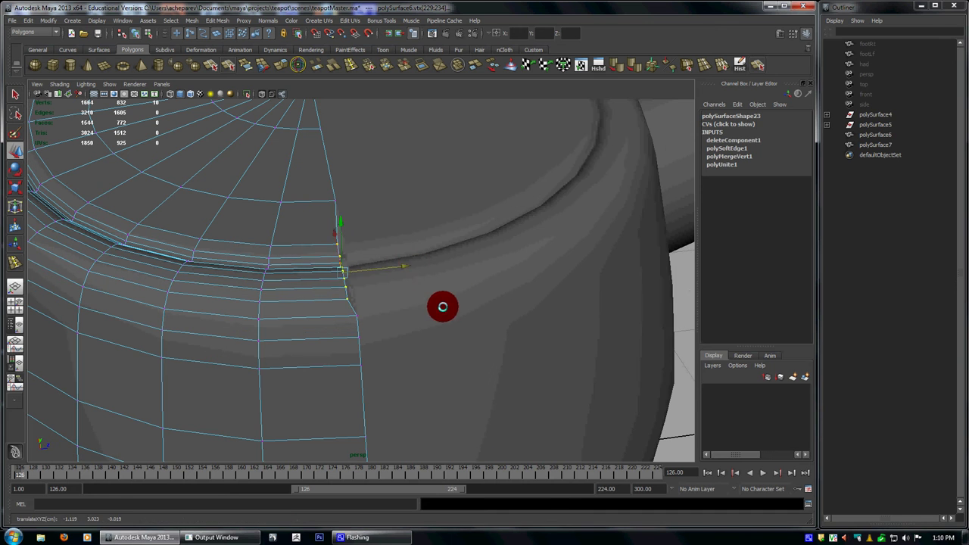
- Shift a few seam vertices on the mirrored half's upper body away from the centre line
alt+drag(444, 308, 439, 305)
click(447, 306)
right_drag(453, 305, 417, 306)
drag(325, 300, 328, 392)
key(4)
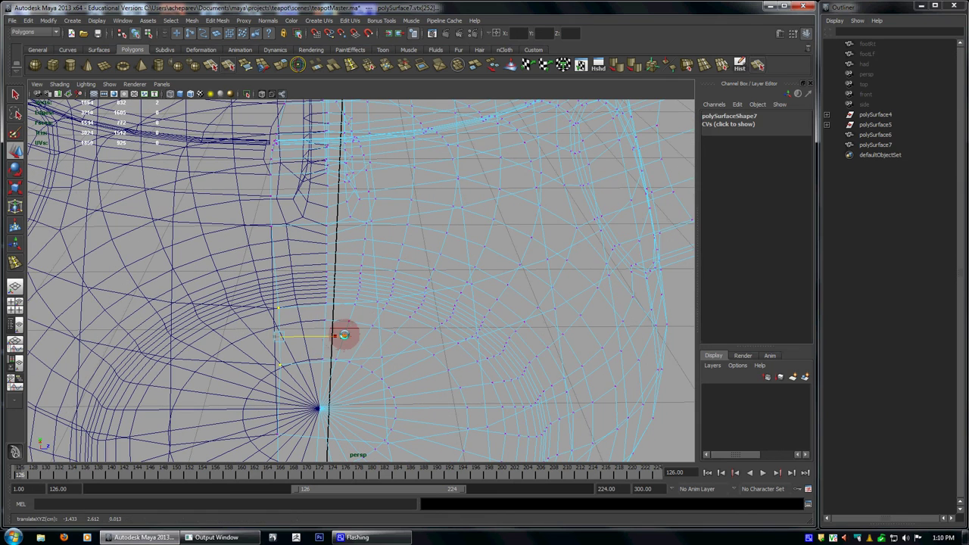
right_drag(347, 332, 352, 326)
key(5)
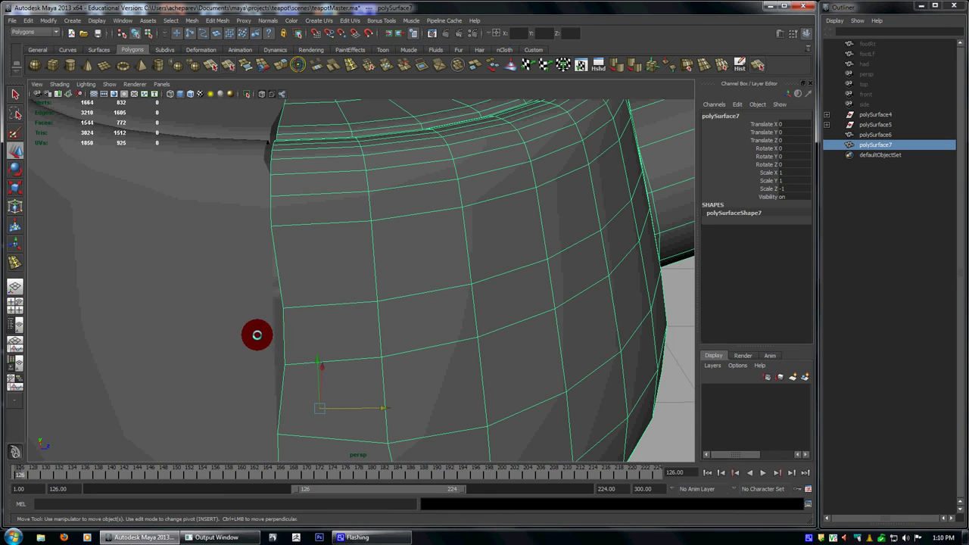
- Combine both teapot halves with their displaced seams and merge the vertices of the resulting mesh
shift+click(257, 334)
key(f)
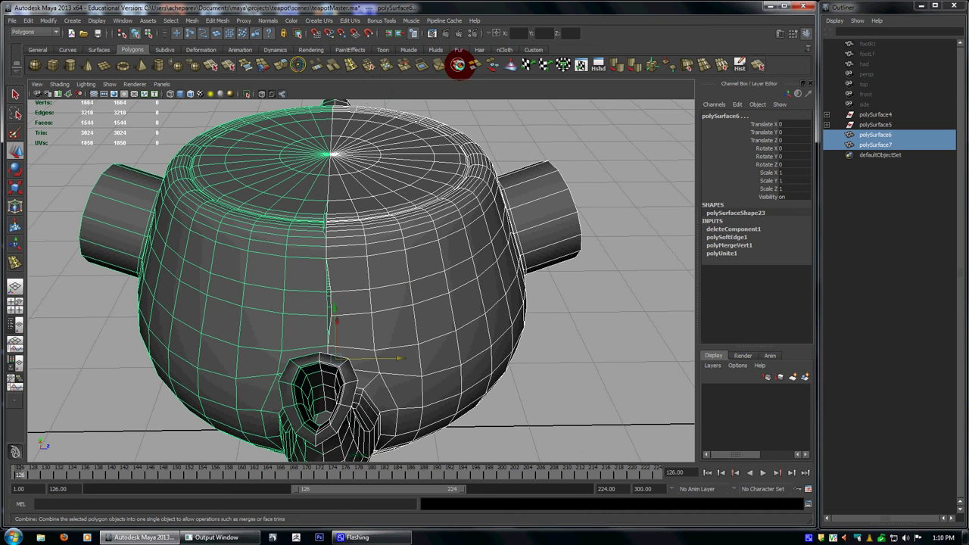
click(459, 64)
click(368, 65)
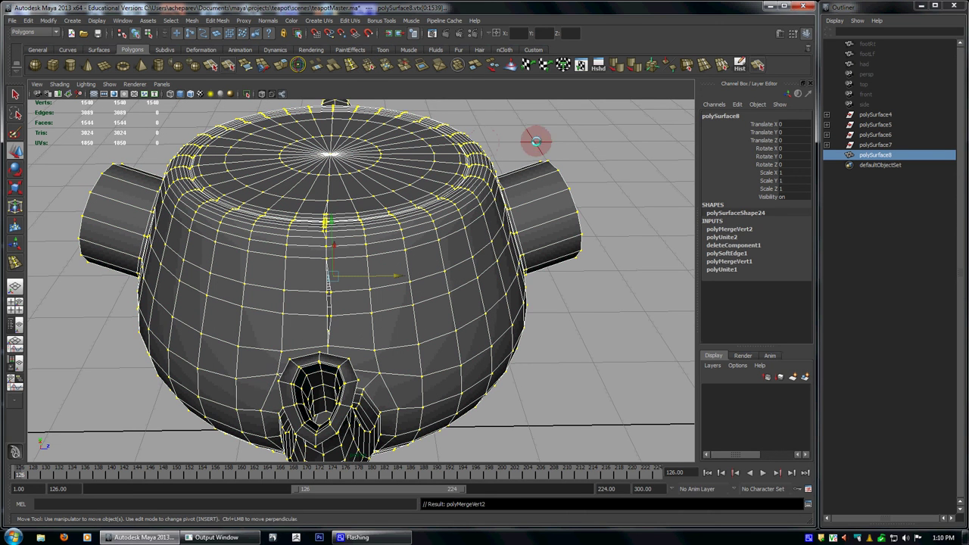
click(538, 137)
- Soften the edges of the combined teapot and frame the whole model
click(546, 178)
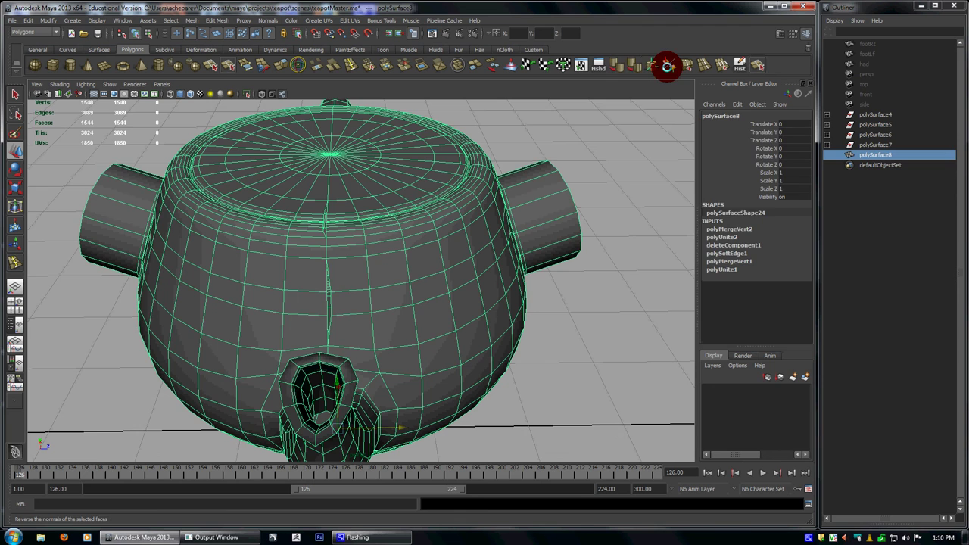
click(620, 67)
click(599, 121)
key(a)
alt+drag(390, 250, 323, 259)
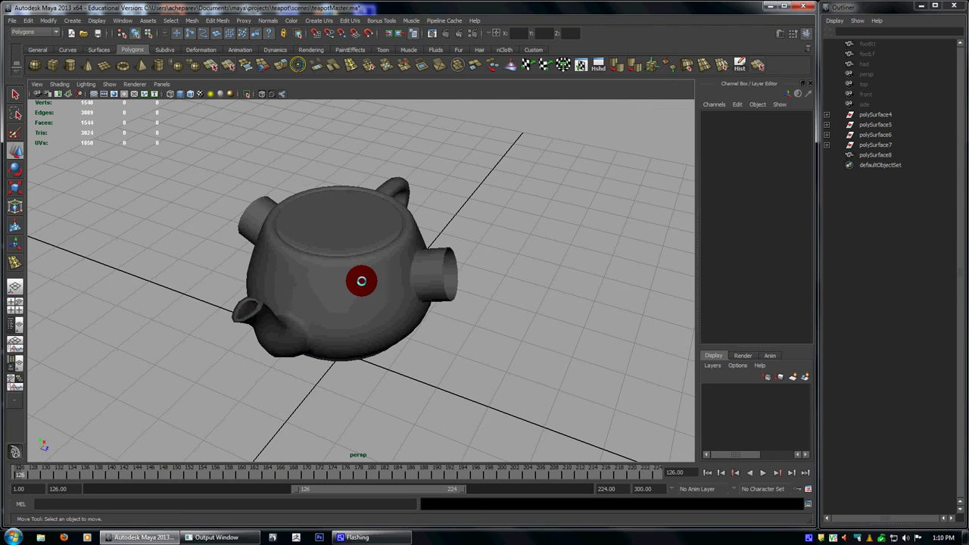
- Preview the teapot with smoothing and examine the seam on the spout side
click(360, 280)
key(3)
click(464, 270)
alt+right_drag(340, 282, 544, 393)
alt+drag(310, 298, 407, 311)
click(407, 311)
- Select the vertices along the spout-side centre seam of the teapot in the top view
key(space)
key(space)
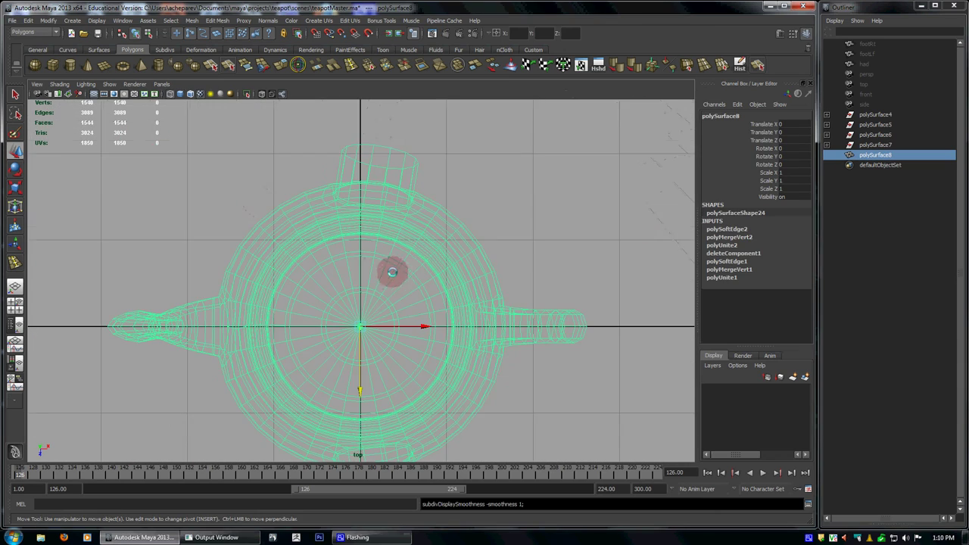
alt+shift+middle_drag(383, 311, 547, 379)
alt+right_drag(546, 378, 643, 445)
right_drag(478, 283, 426, 282)
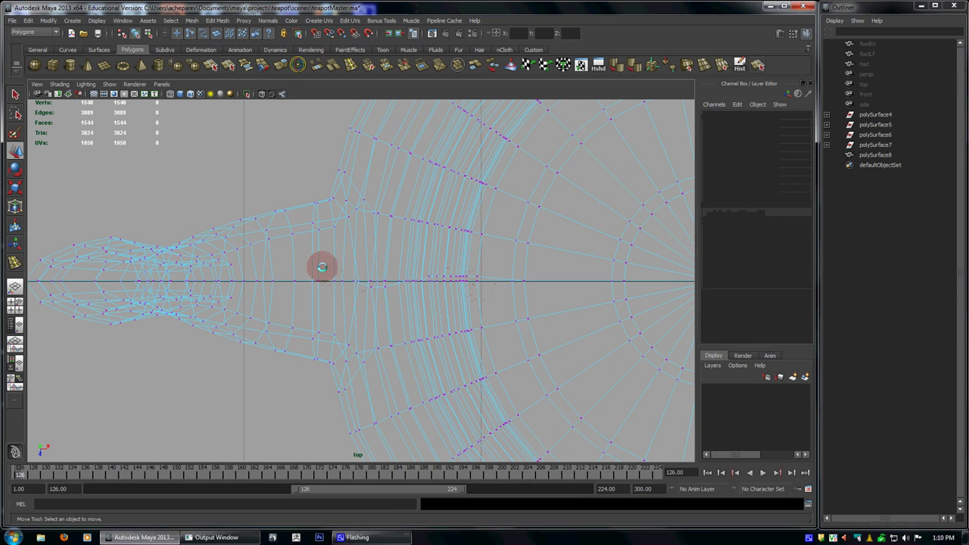
drag(321, 264, 569, 297)
alt+middle_drag(580, 298, 361, 244)
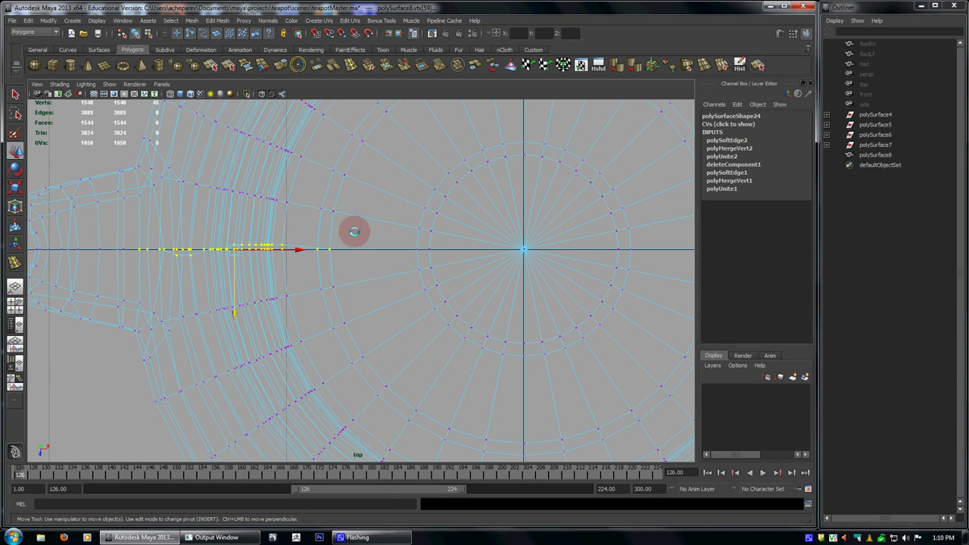
- Try to move the selected seam vertices along Z onto the centre line
key(w)
click(354, 235)
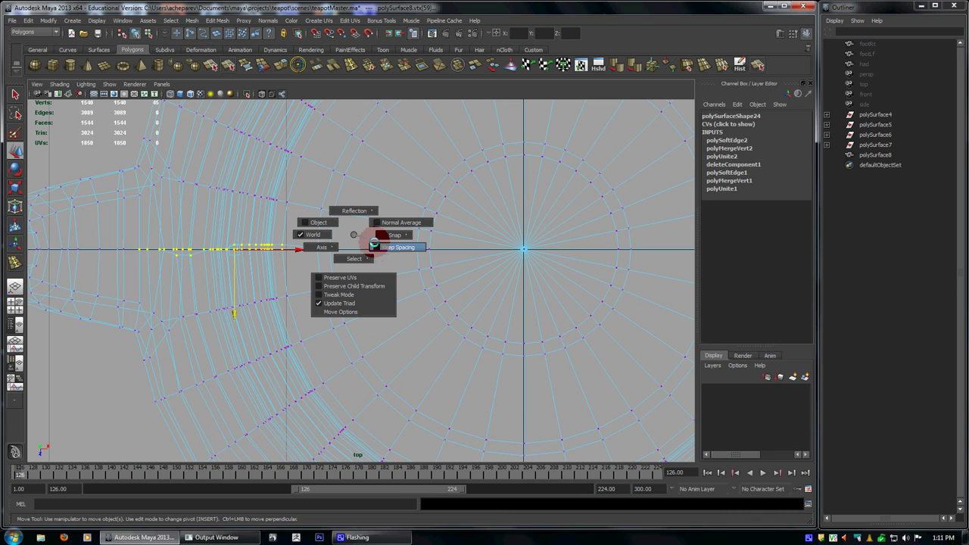
drag(381, 247, 357, 229)
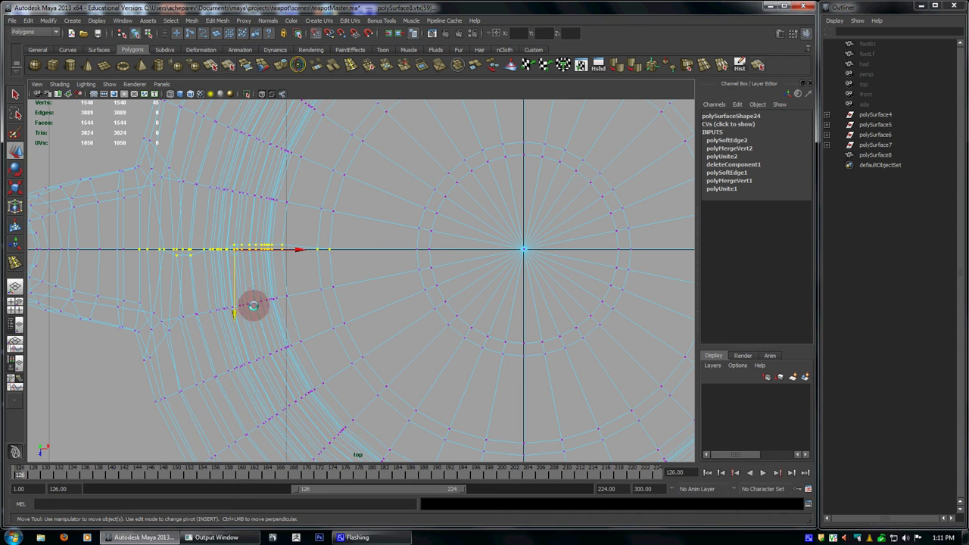
drag(234, 311, 237, 258)
key(ctrl+z)
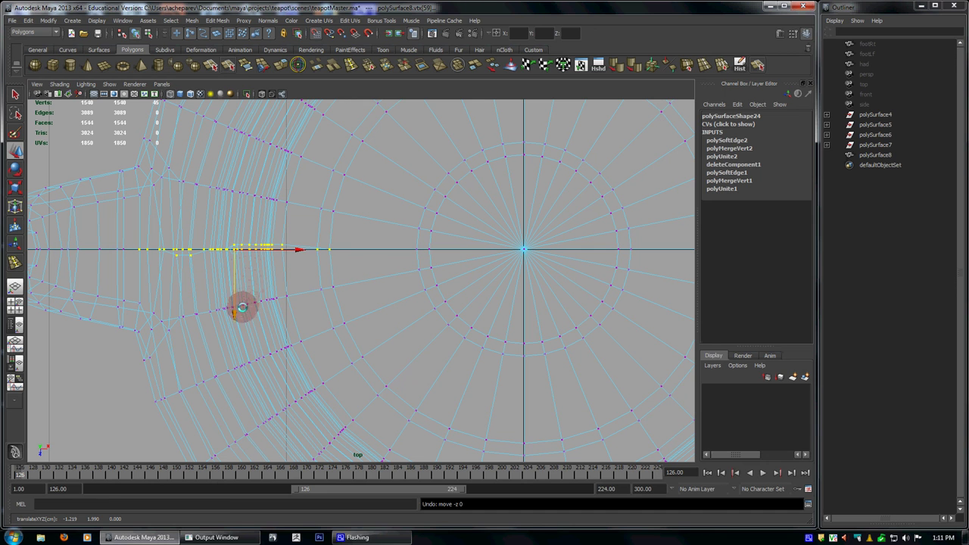
- Select all vertices along the teapot's centre seam, from the spout across the body to the handle
mouse_move(446, 240)
middle_down()
mouse_move(418, 245)
mouse_move(456, 240)
middle_up()
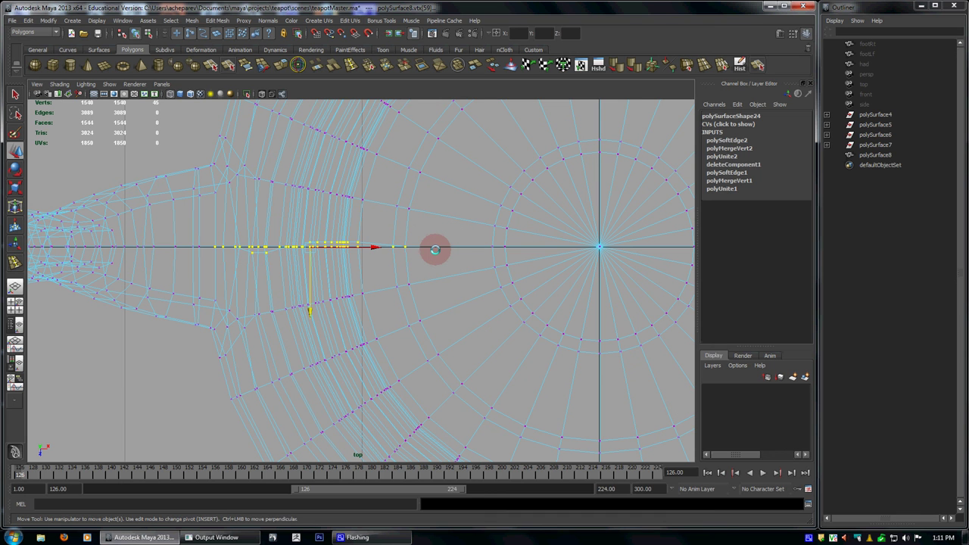
scroll(393, 261, down, 3)
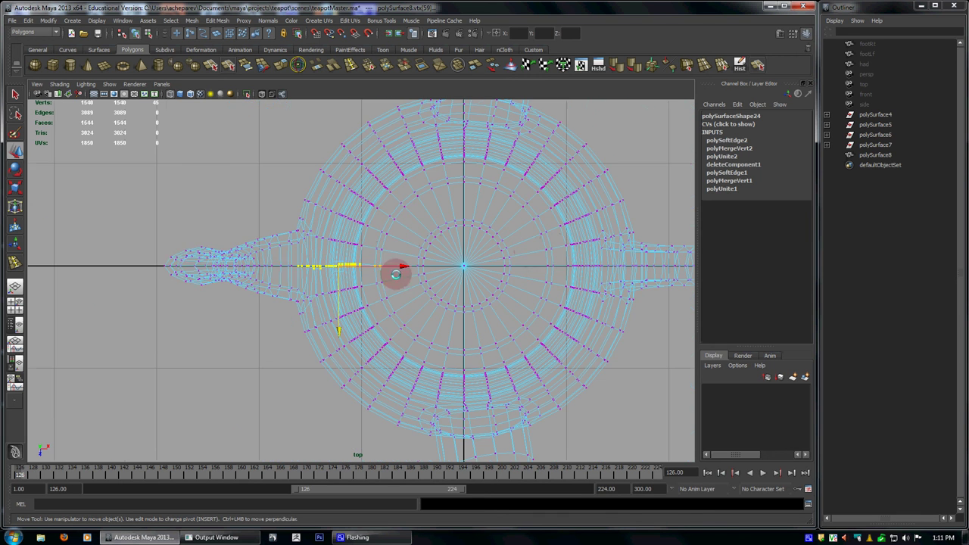
drag(156, 264, 462, 270)
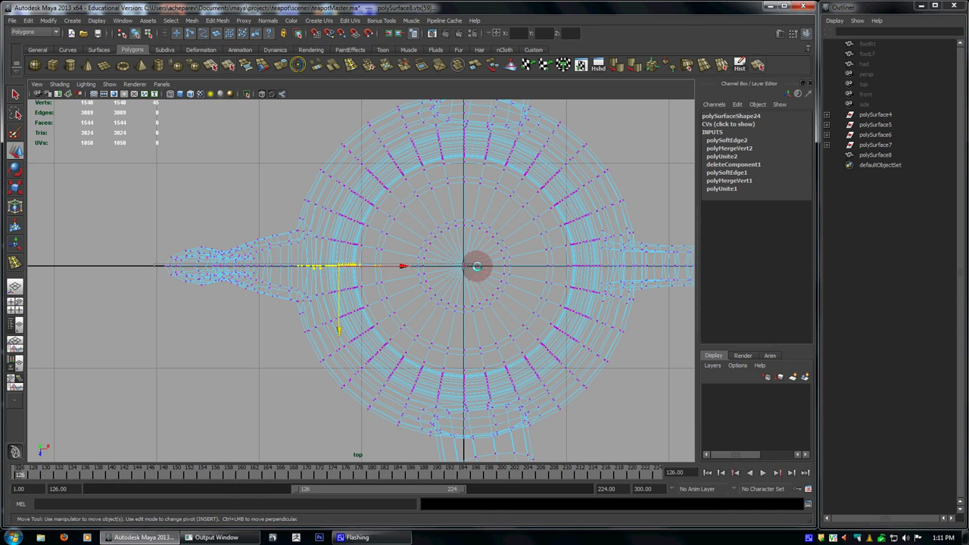
alt+middle_drag(453, 284, 480, 307)
scroll(371, 292, up, 3)
alt+middle_drag(398, 285, 290, 280)
ctrl+shift+drag(262, 263, 469, 275)
alt+middle_drag(521, 263, 338, 261)
ctrl+shift+drag(306, 262, 694, 279)
alt+middle_drag(382, 278, 584, 270)
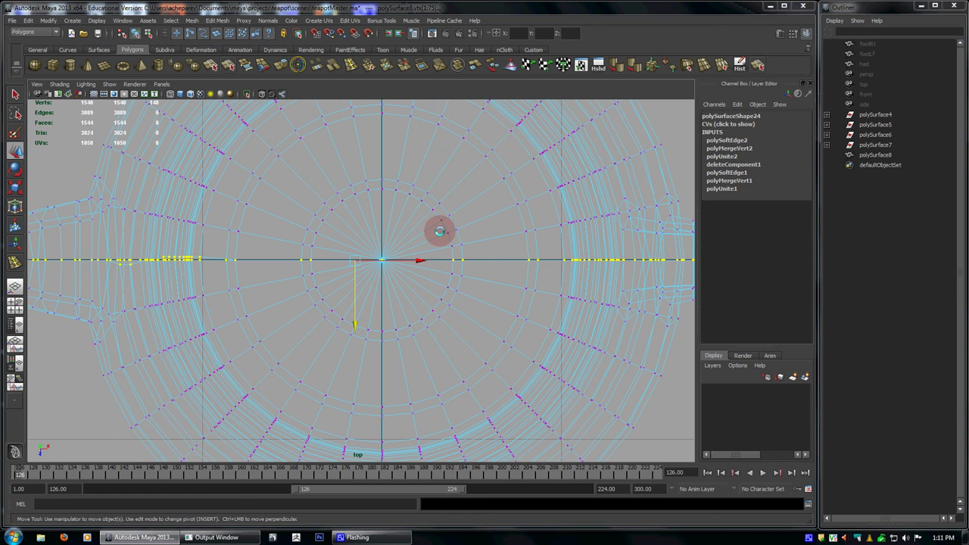
- Create a Cluster deformer from the selected centre-seam vertices
key(space)
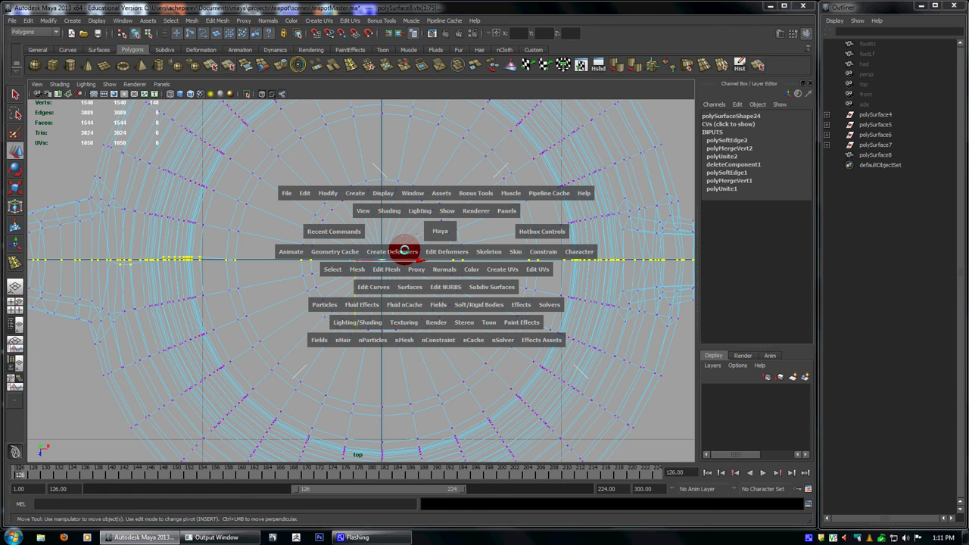
click(403, 250)
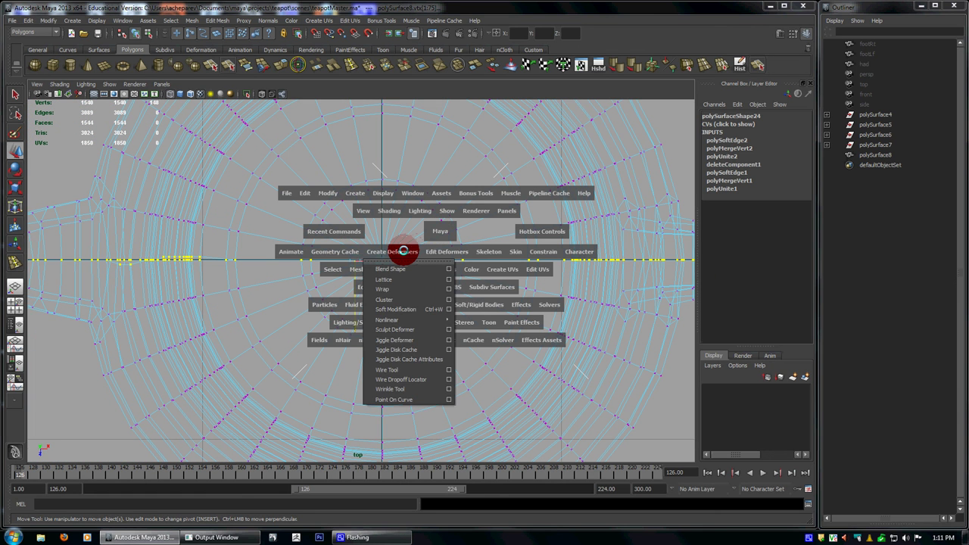
click(401, 299)
alt+middle_drag(458, 317, 537, 310)
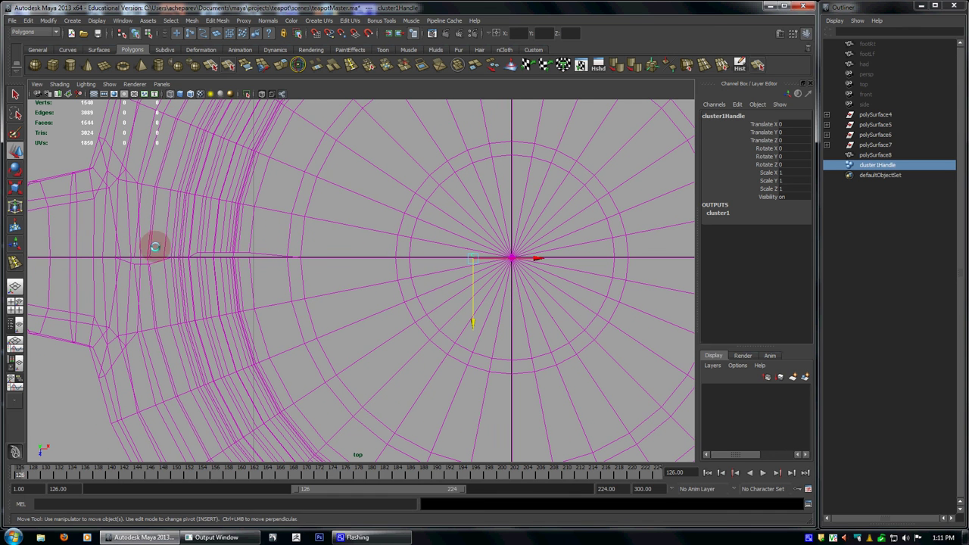
- Flatten the cluster into a straight line by setting its Scale Z to 0
key(r)
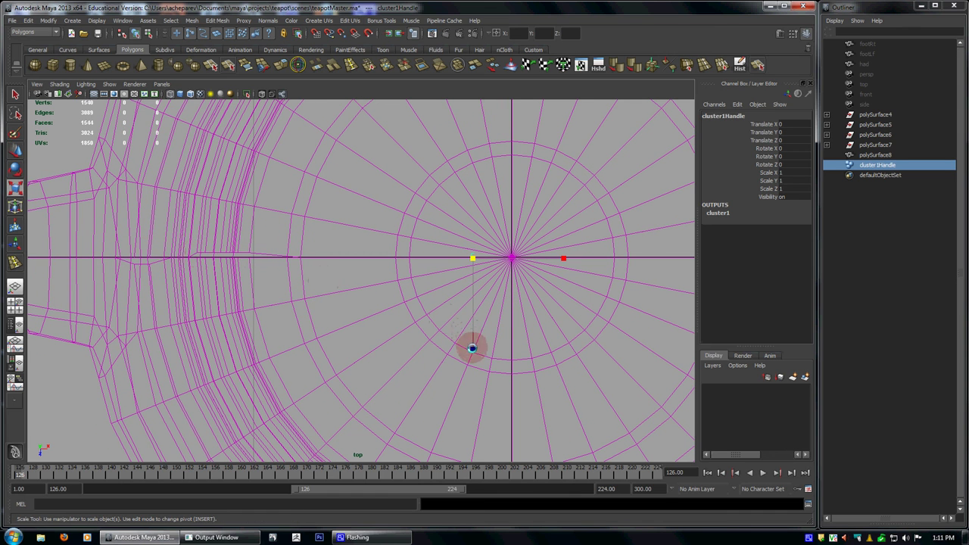
drag(472, 348, 547, 449)
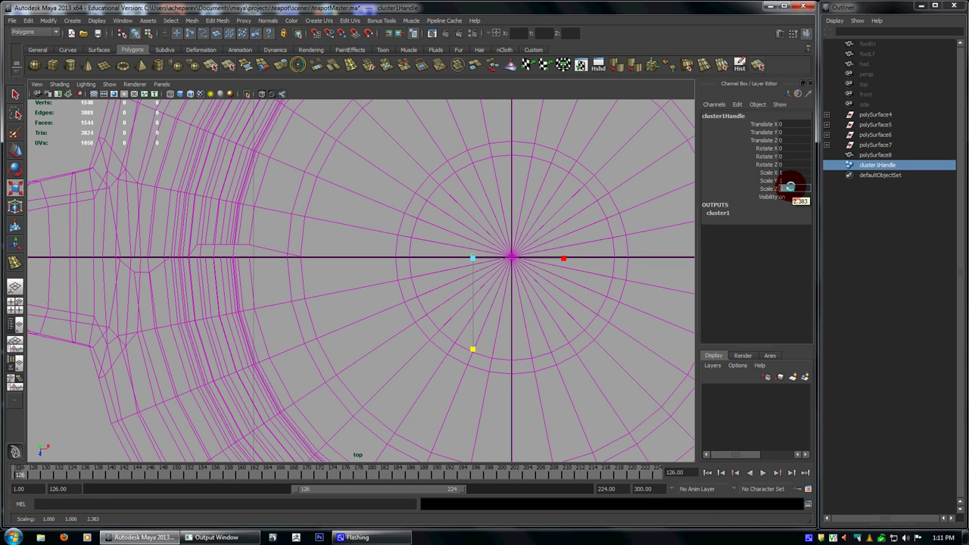
text(0)
key(Return)
text(0)
key(Return)
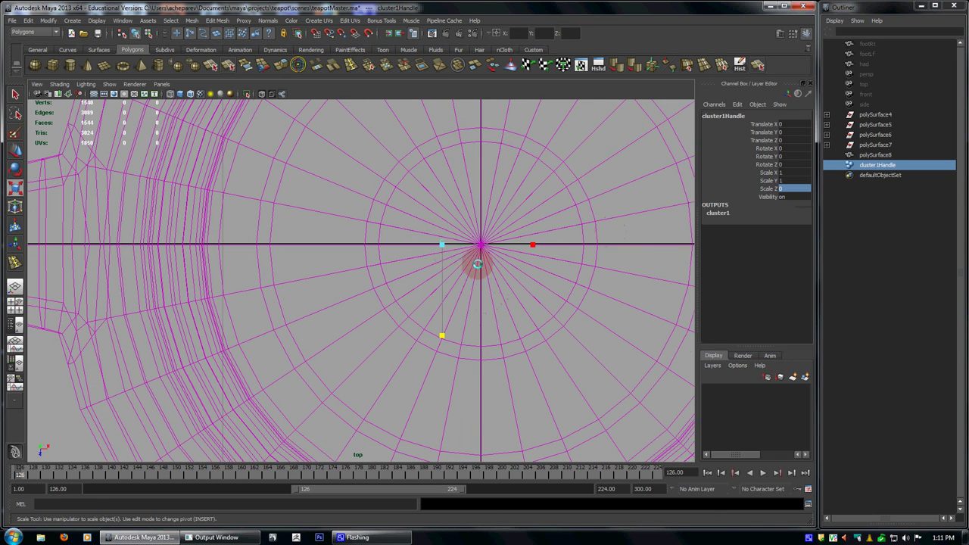
- Move the cluster along Z onto the world centre line, at a Translate Z of about -0.003
key(w)
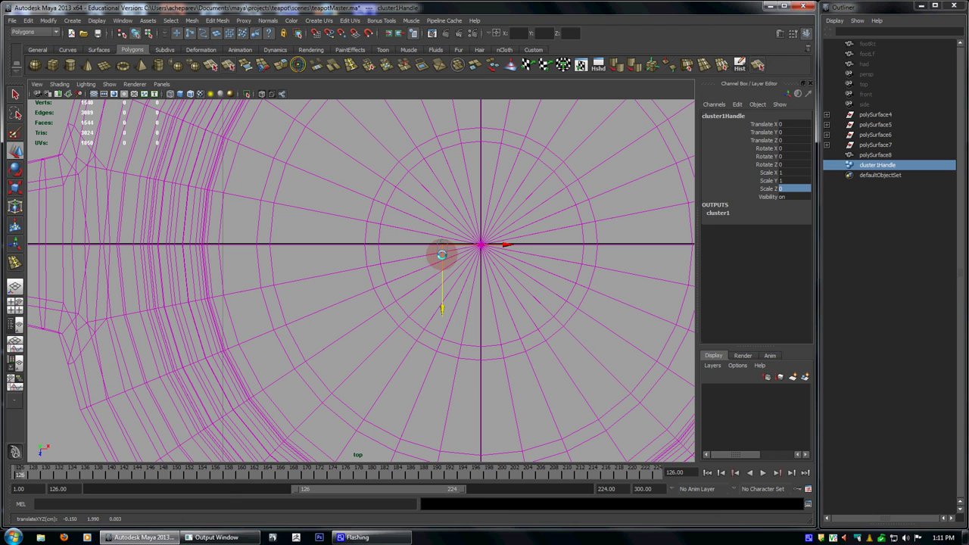
drag(431, 260, 513, 313)
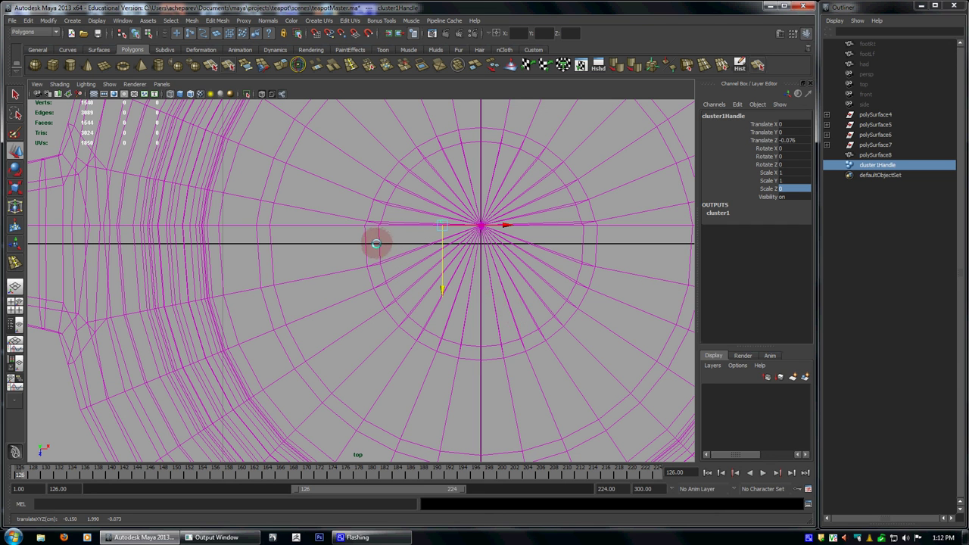
middle_drag(372, 244, 369, 245)
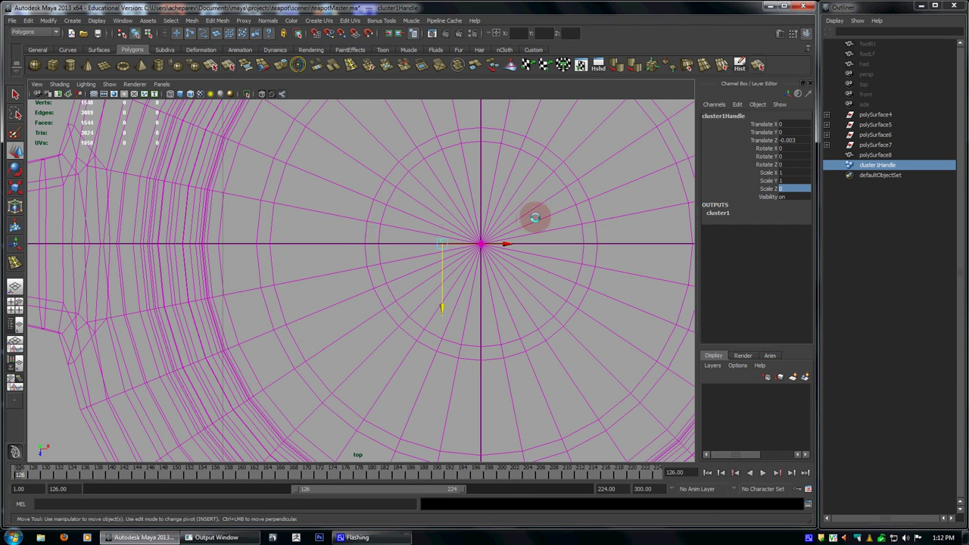
- Merge the teapot's coincident vertices and soften its edges in the perspective view
key(space)
key(space)
alt+right_drag(606, 248, 495, 257)
alt+drag(495, 258, 505, 251)
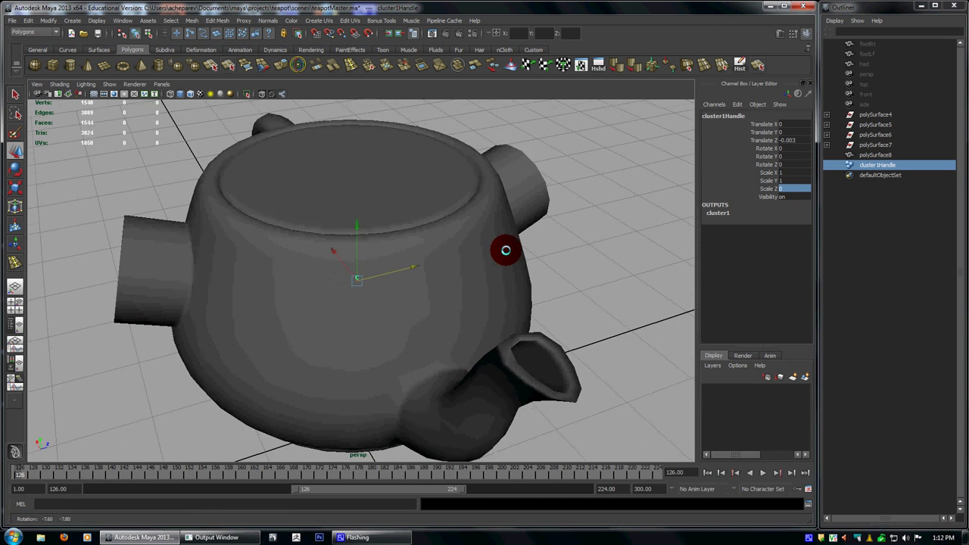
alt+right_drag(506, 251, 529, 305)
click(506, 288)
mouse_move(528, 306)
alt+mouse_down()
mouse_move(545, 305)
mouse_move(528, 305)
alt+mouse_up()
click(528, 305)
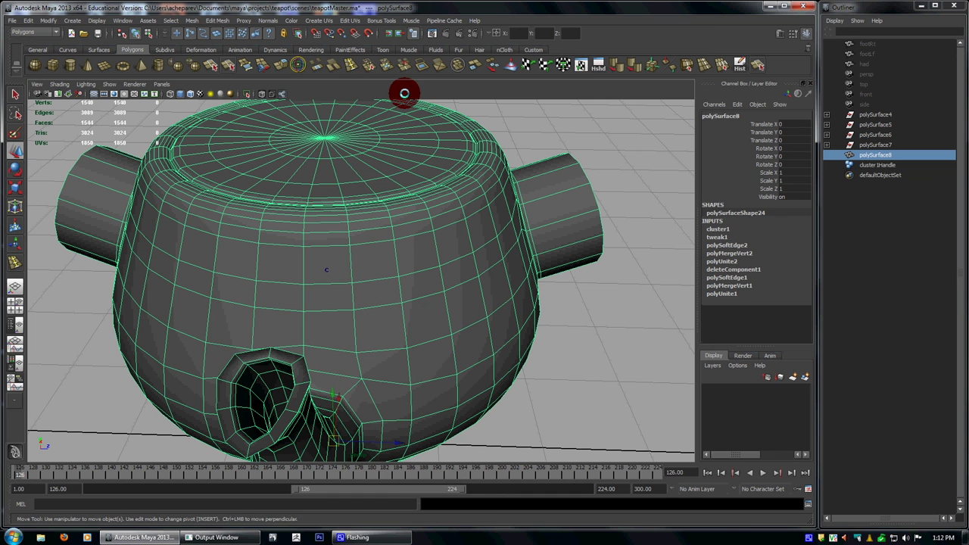
click(367, 66)
click(634, 67)
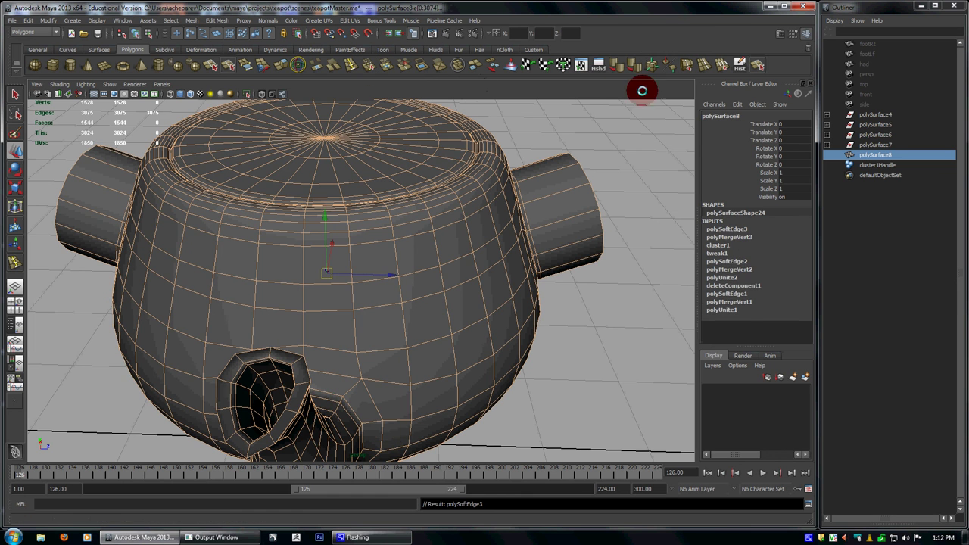
- Delete the teapot's construction history and preview the mesh with smoothing
click(739, 66)
key(3)
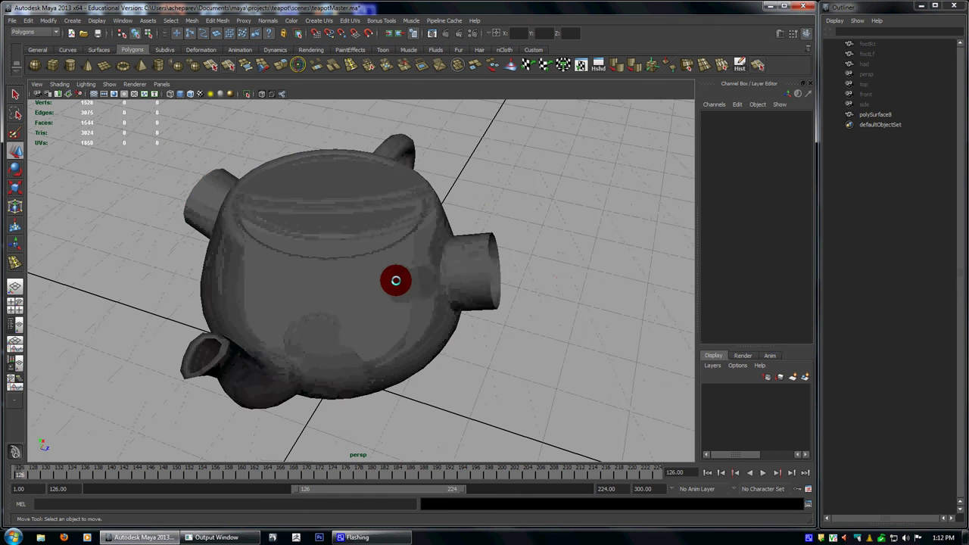